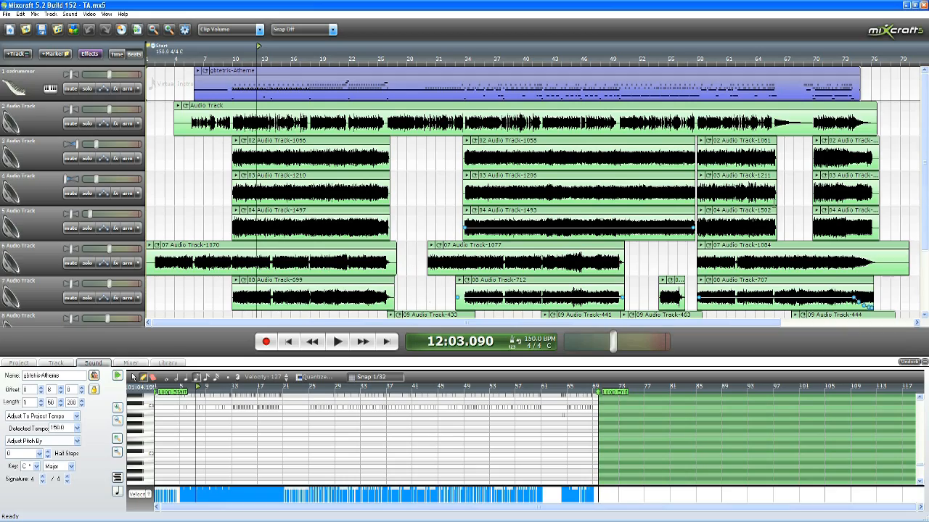
scroll(925, 159, "down", 1)
left_click_drag(926, 159, 926, 140)
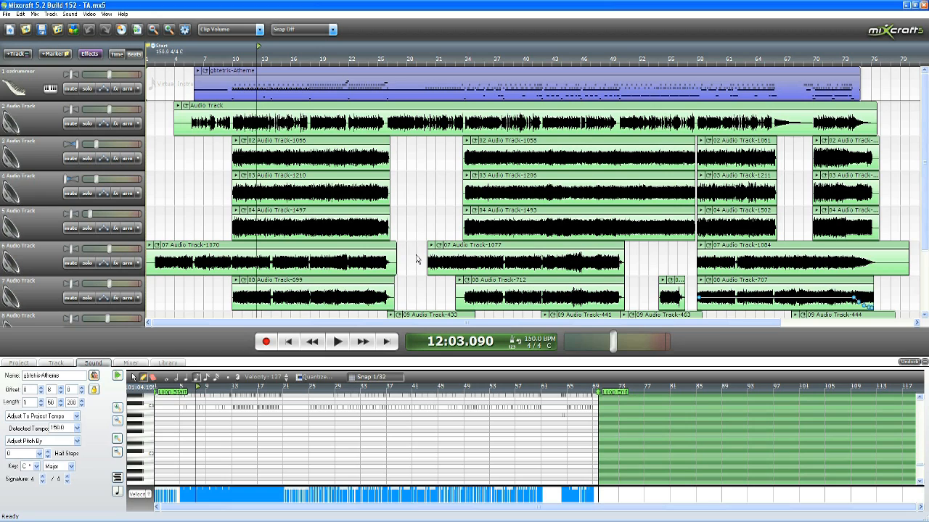
scroll(435, 218, "down", 1)
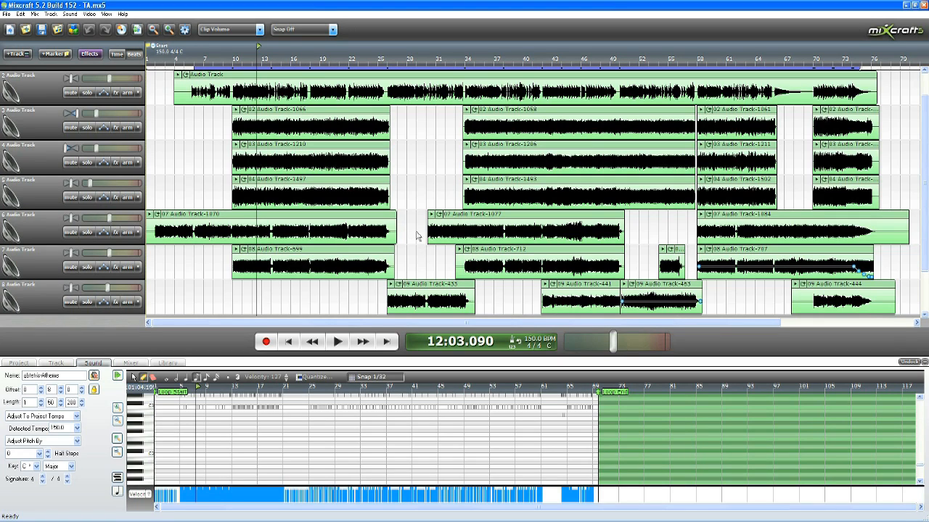
left_click_drag(925, 210, 927, 192)
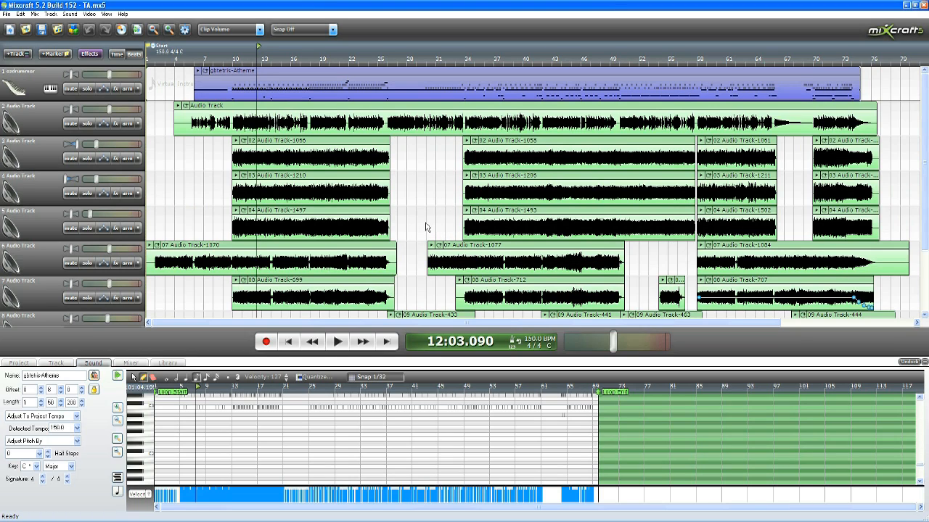
Step: Lower every track's volume to the minimum and mute audio tracks 2 through 8
mouse_move(95, 178)
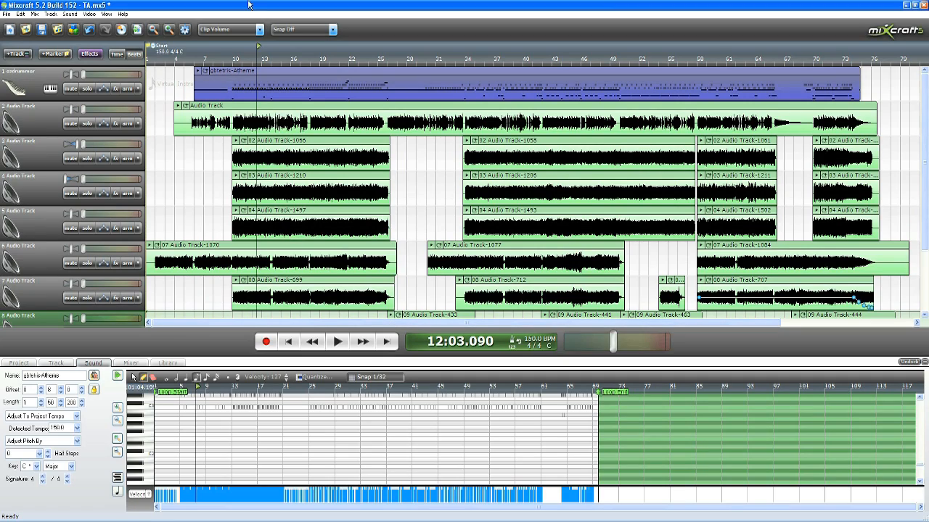
mouse_move(926, 161)
left_mouse_down()
mouse_move(926, 199)
mouse_move(927, 159)
left_mouse_up()
scroll(85, 93, "down", 2)
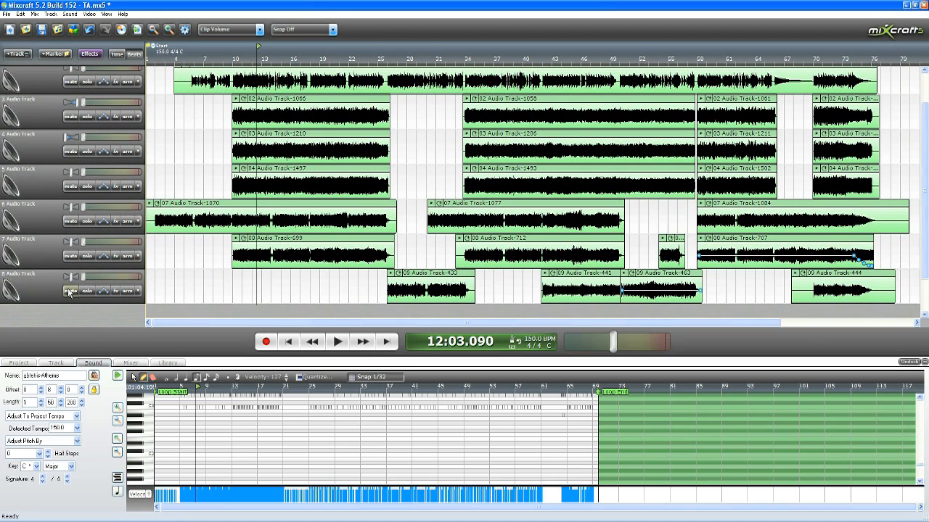
left_click(70, 291)
left_click(70, 256)
left_click(71, 221)
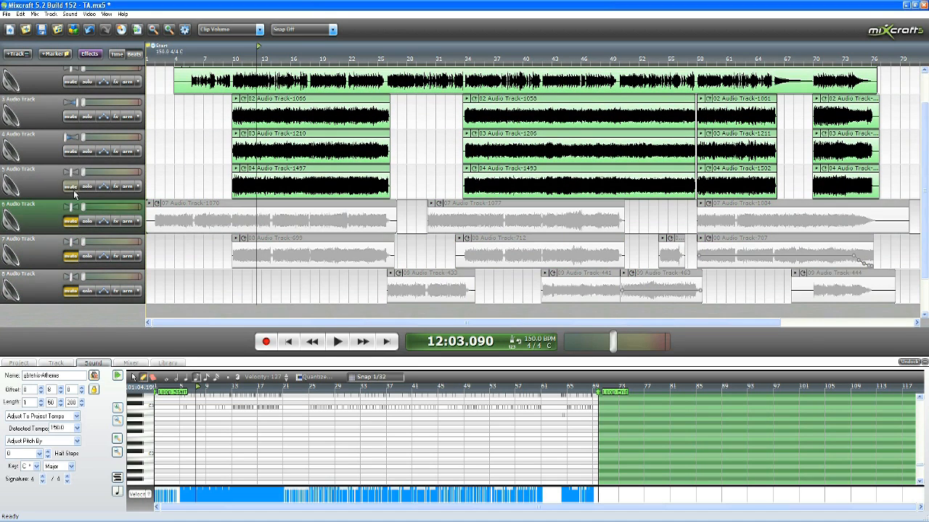
left_click(71, 187)
left_click(71, 152)
left_click(71, 117)
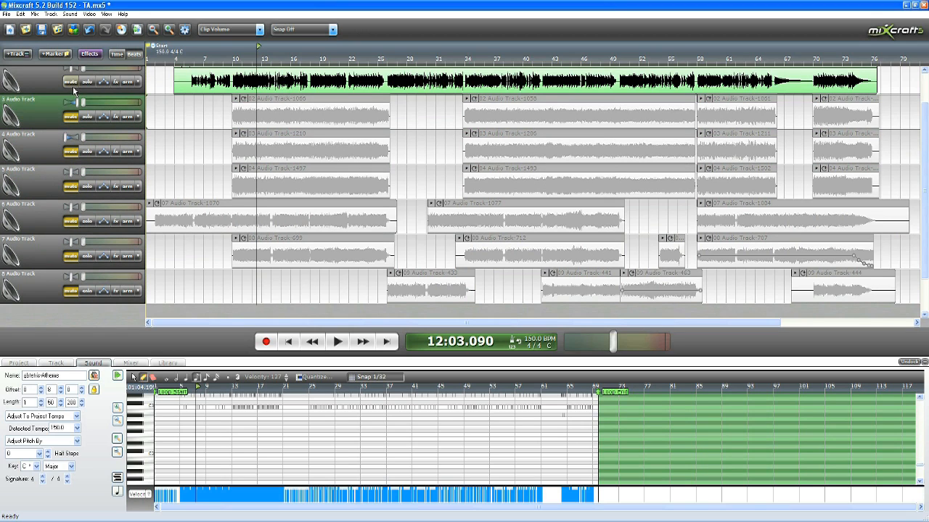
left_click(70, 82)
Step: Play the project from about measure 6 and raise the ezdrummer track's volume slightly above minimum
scroll(925, 201, "up", 2)
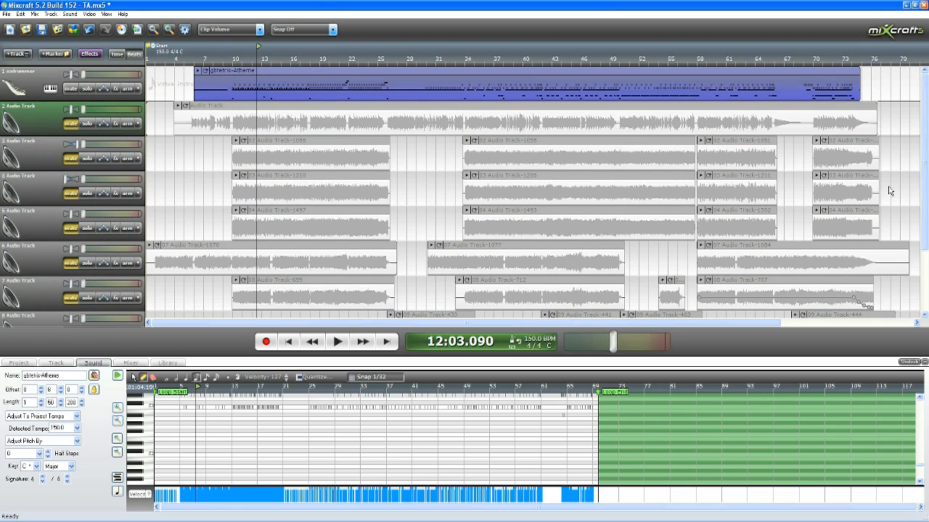
left_click(194, 55)
key("space")
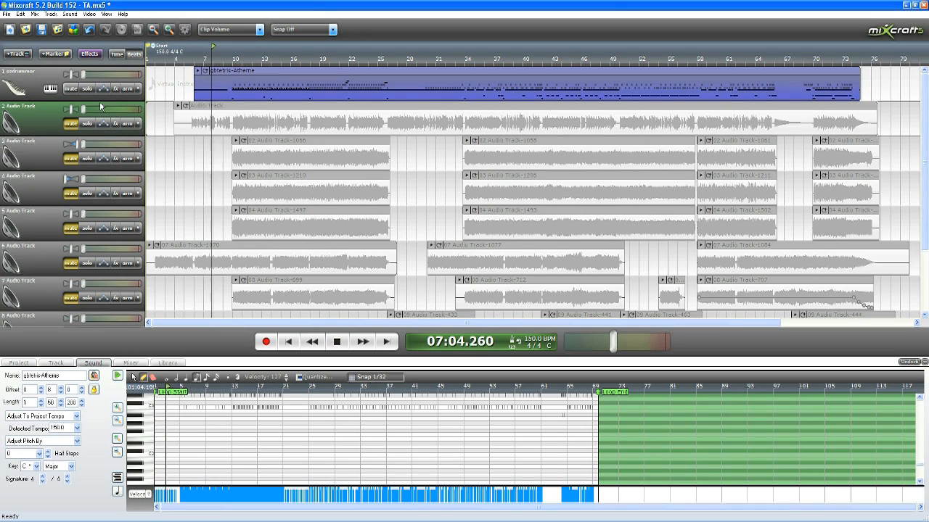
left_click_drag(82, 75, 96, 76)
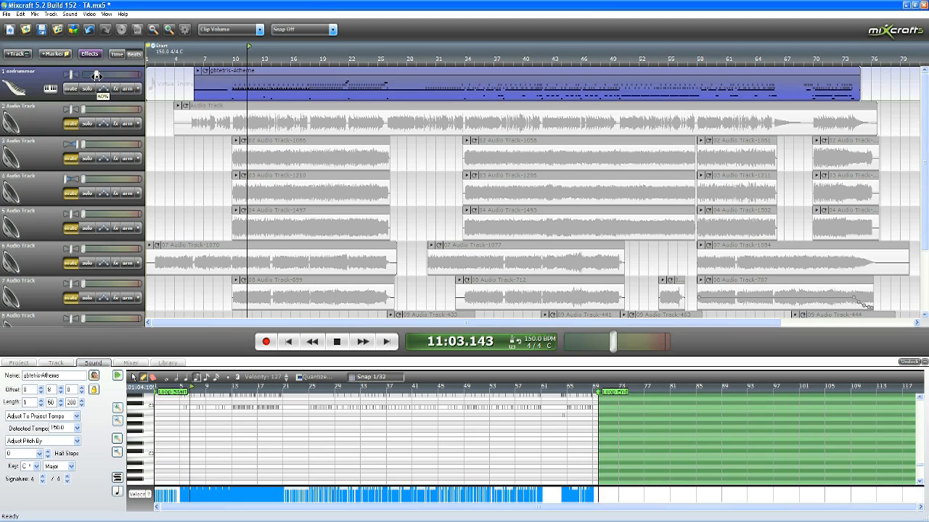
left_click(337, 342)
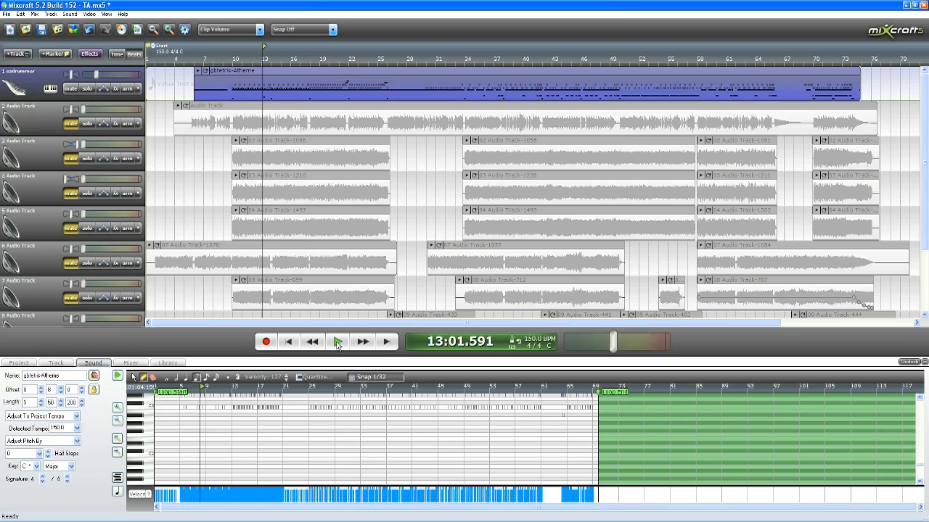
Step: Replay the drum track from about measure 12 to listen to its level
key("Left")
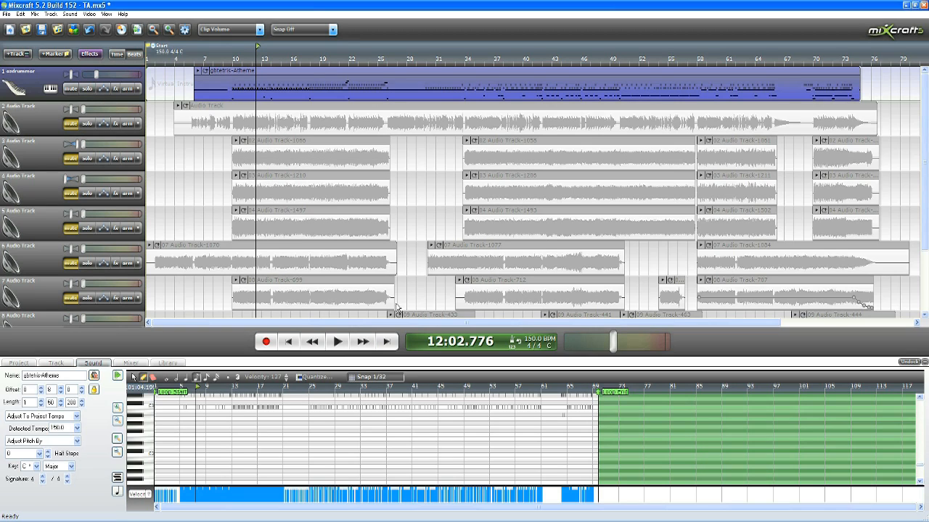
left_click(338, 341)
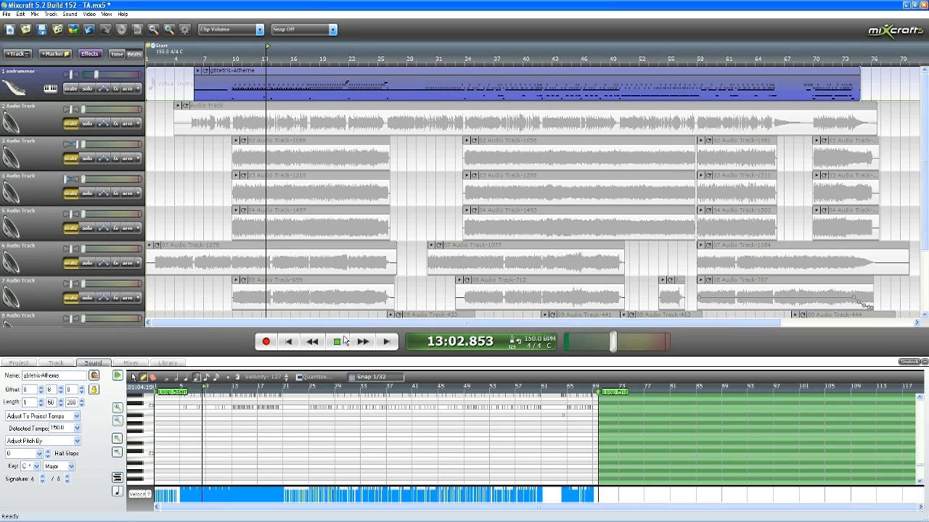
left_click(344, 341)
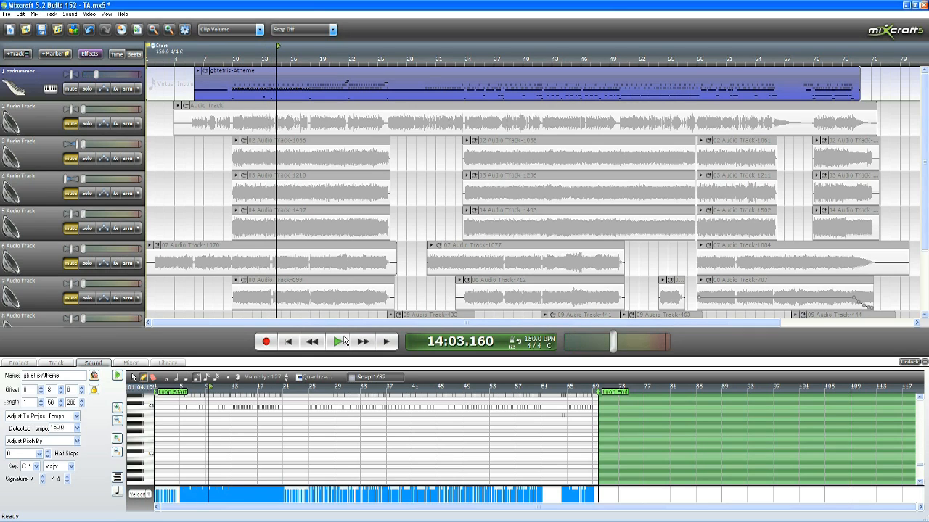
Step: Open the ezdrummer track's effect list and the global Voxengo Spectrum Analyzer, moving the analyzer clear of the upper tracks
left_click(114, 90)
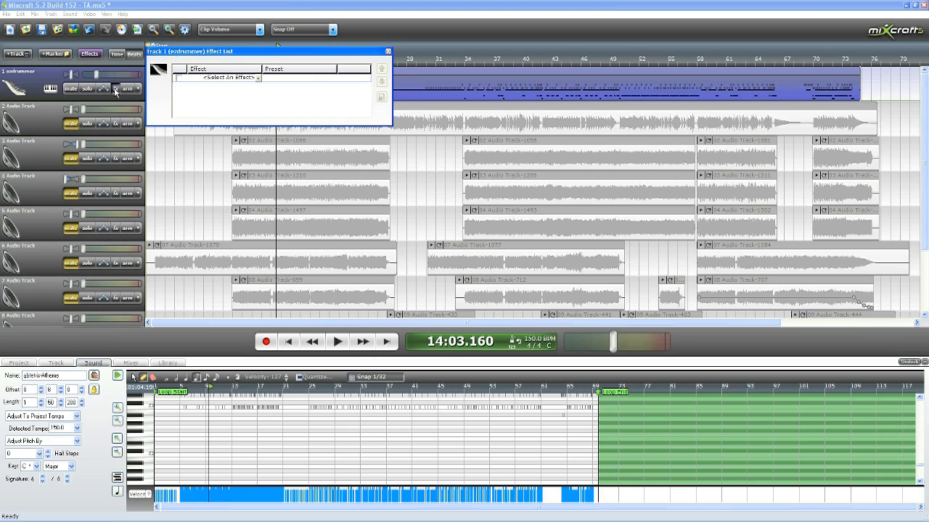
left_click(19, 364)
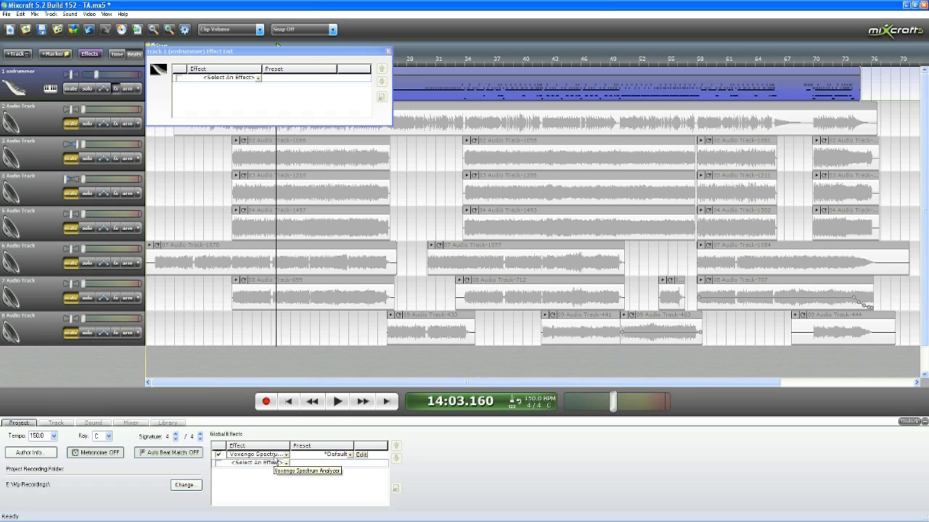
left_click(360, 455)
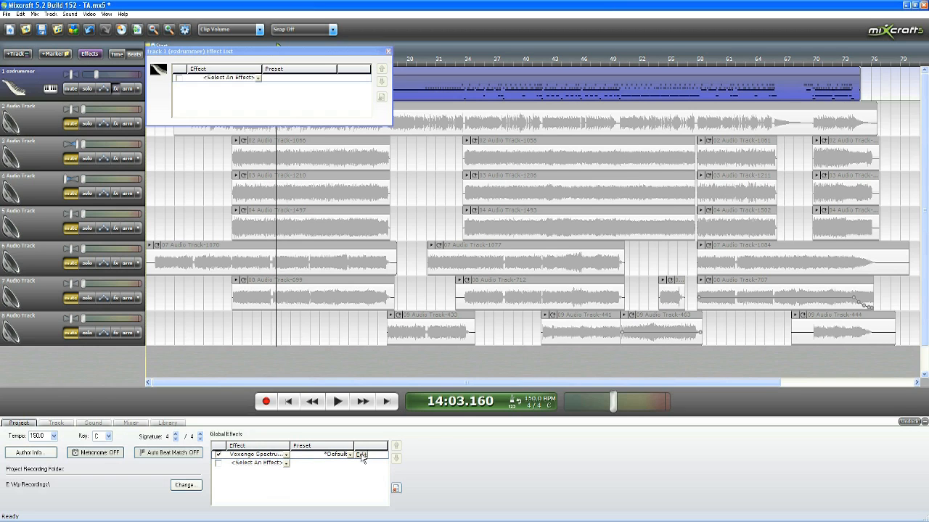
left_click_drag(421, 158, 690, 160)
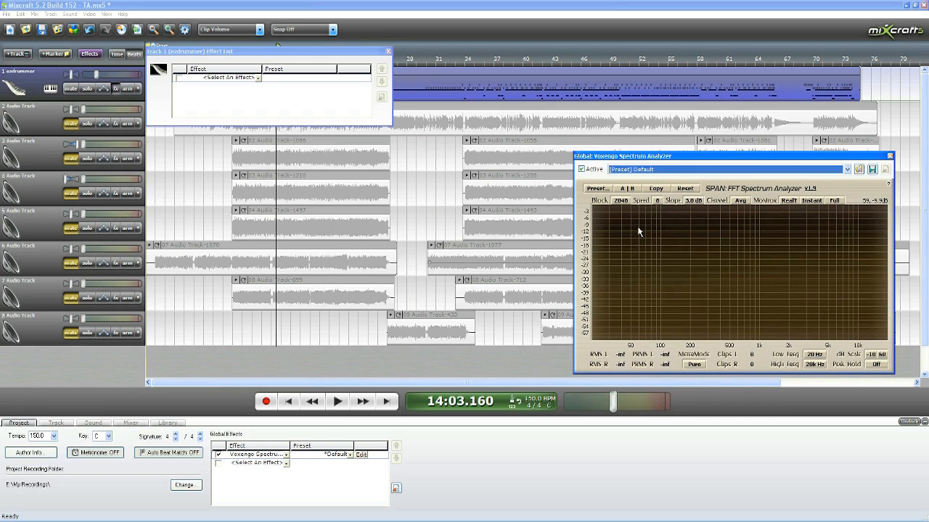
left_click_drag(633, 160, 659, 296)
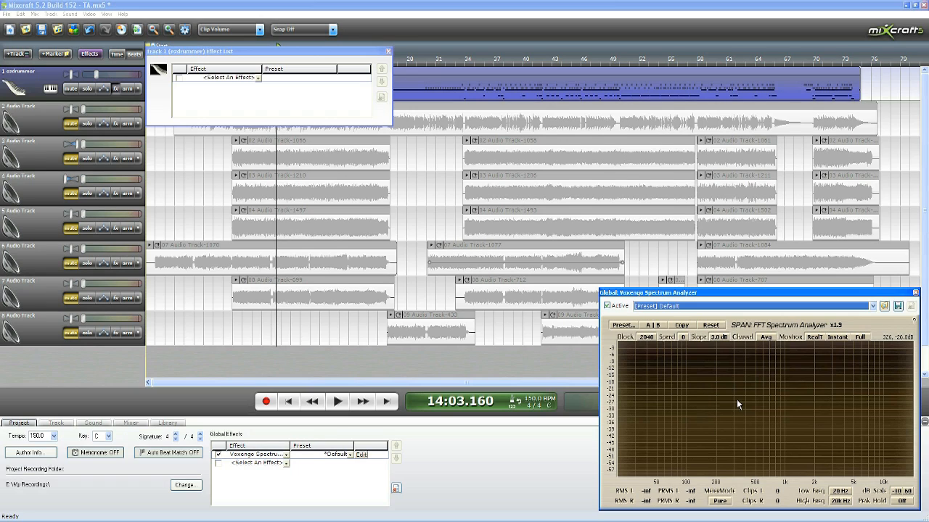
left_click_drag(725, 294, 725, 282)
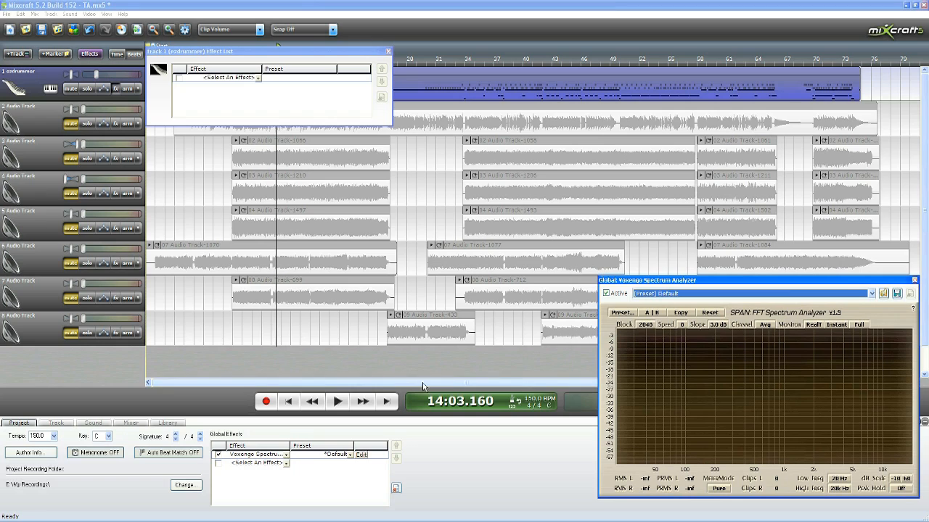
Step: Move the effect list off the timeline ruler and play the drums to examine their frequency spectrum
left_click_drag(340, 50, 526, 211)
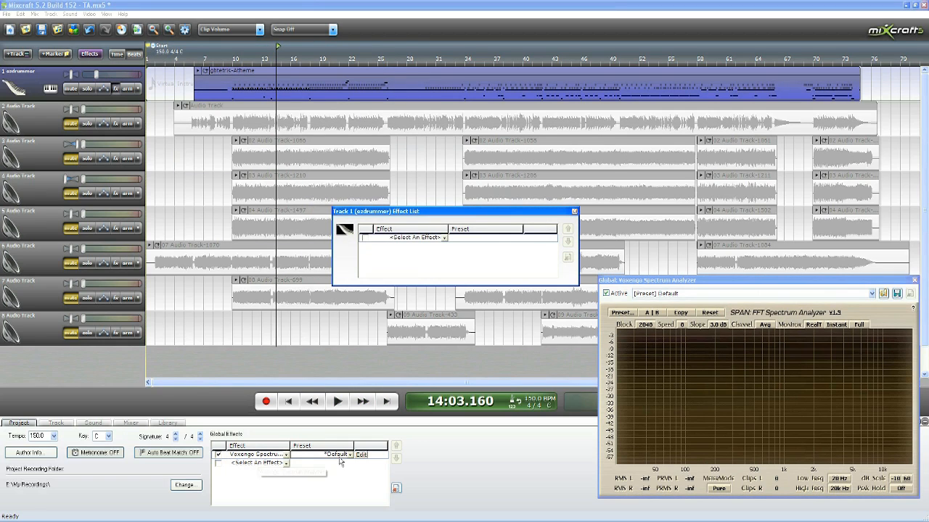
left_click(336, 402)
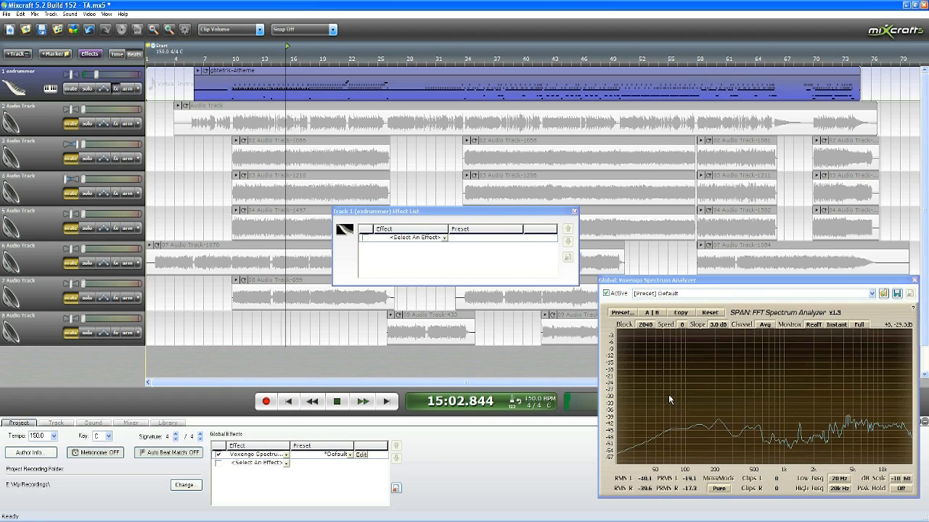
left_click(332, 404)
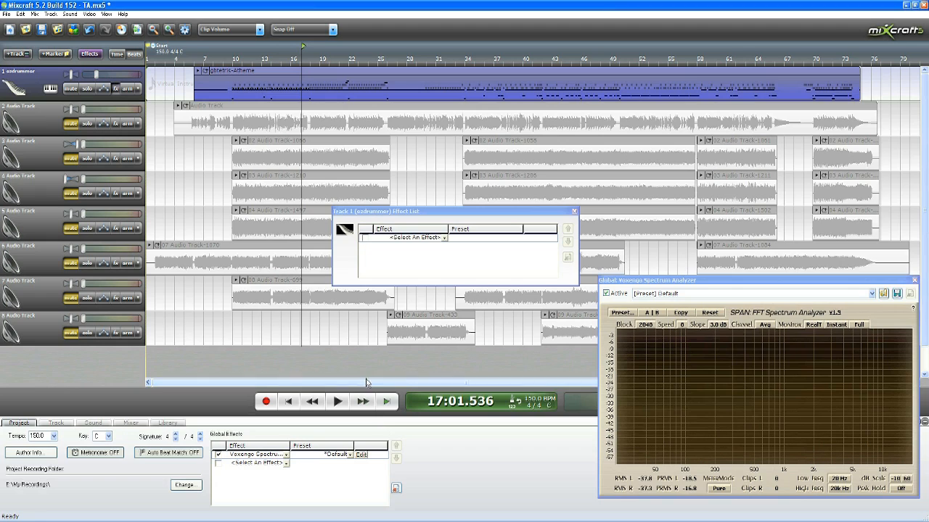
Step: Add VoxengoGlissEQ2 and Classic Compressor to the ezdrummer track's effect list, leaving both deactivated
left_click(427, 240)
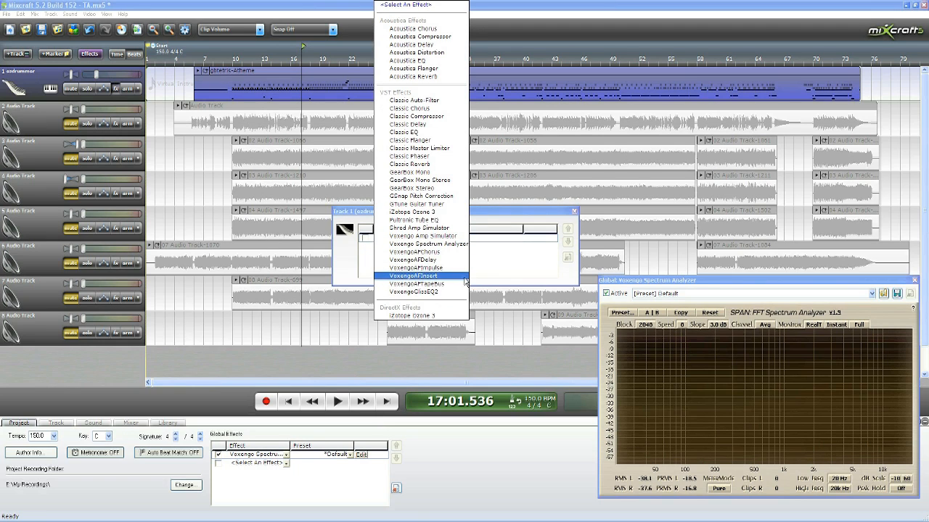
left_click(450, 292)
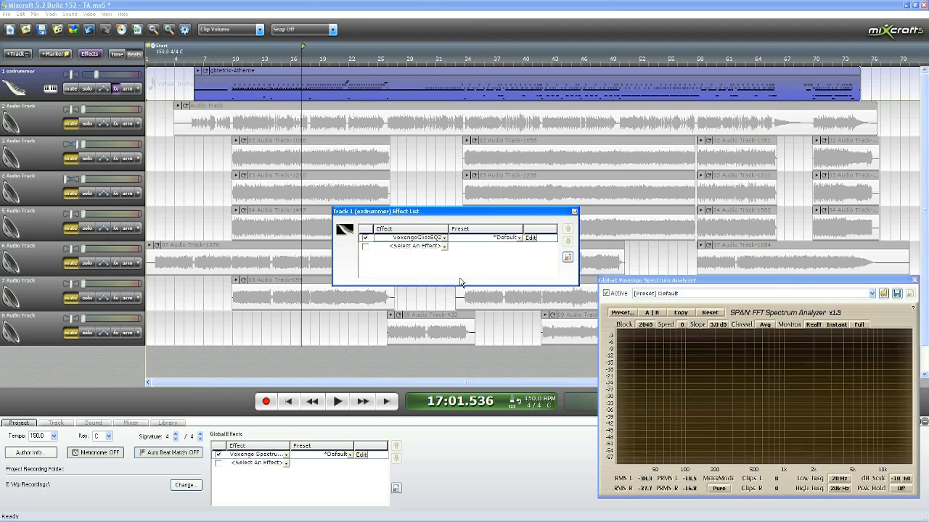
left_click(365, 238)
left_click(438, 250)
left_click(437, 250)
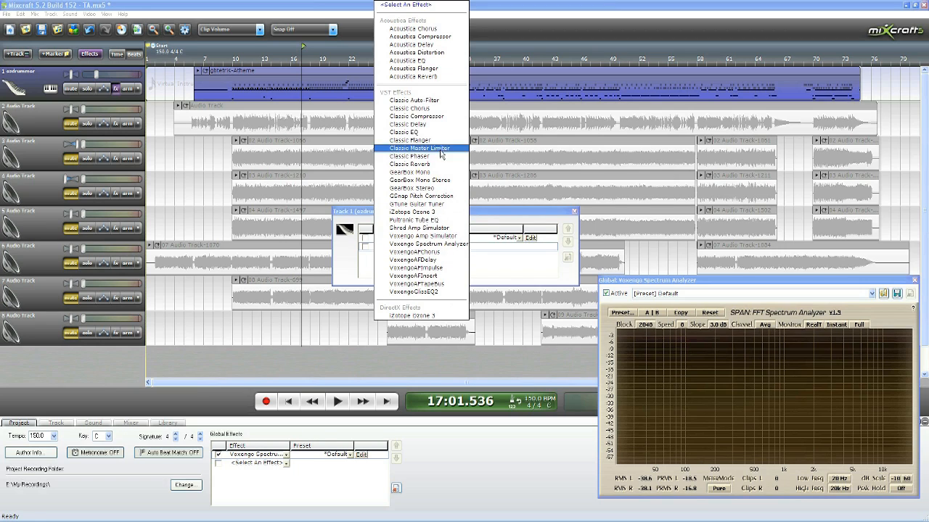
left_click(420, 116)
left_click(365, 246)
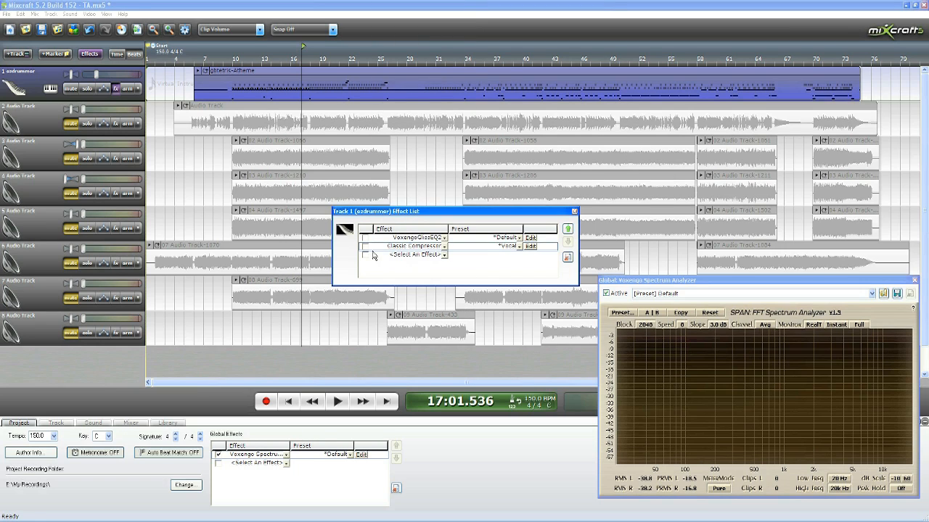
Step: Place the playhead near measure 9, add Acoustica Reverb to the ezdrummer track, and open its settings clear of the effect list
left_click(227, 62)
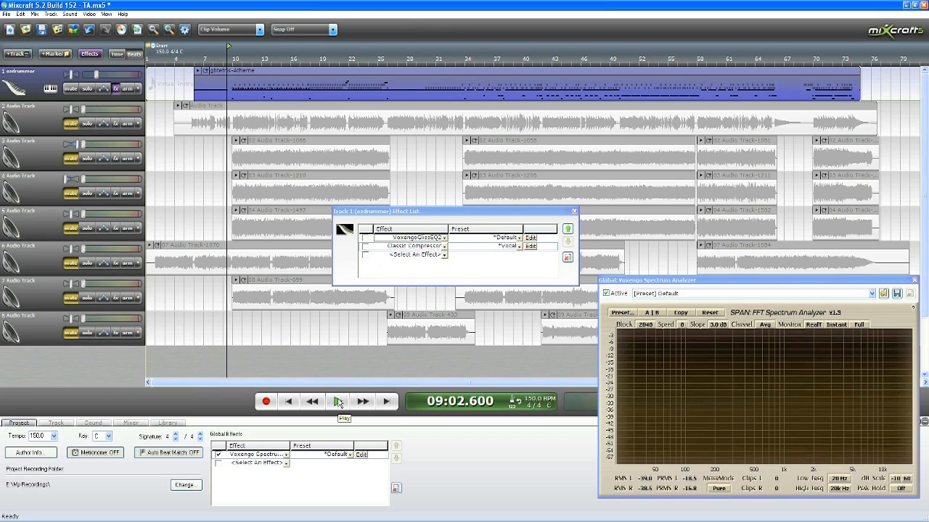
left_click(417, 255)
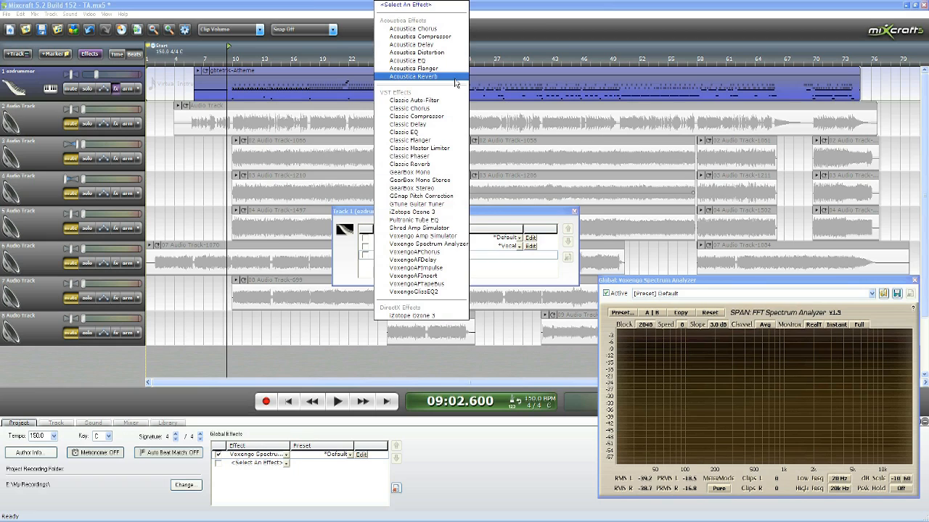
left_click(451, 76)
left_click(531, 256)
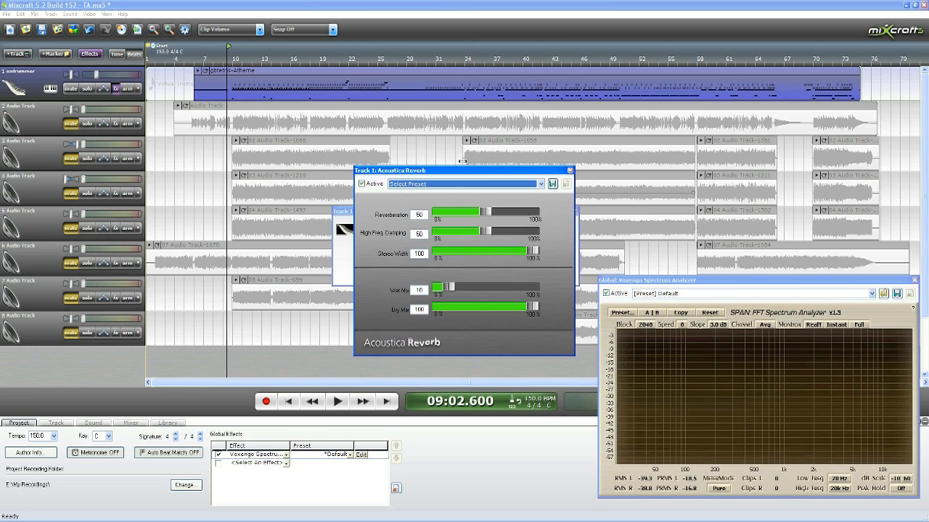
left_click_drag(462, 168, 621, 220)
left_click_drag(549, 223, 627, 230)
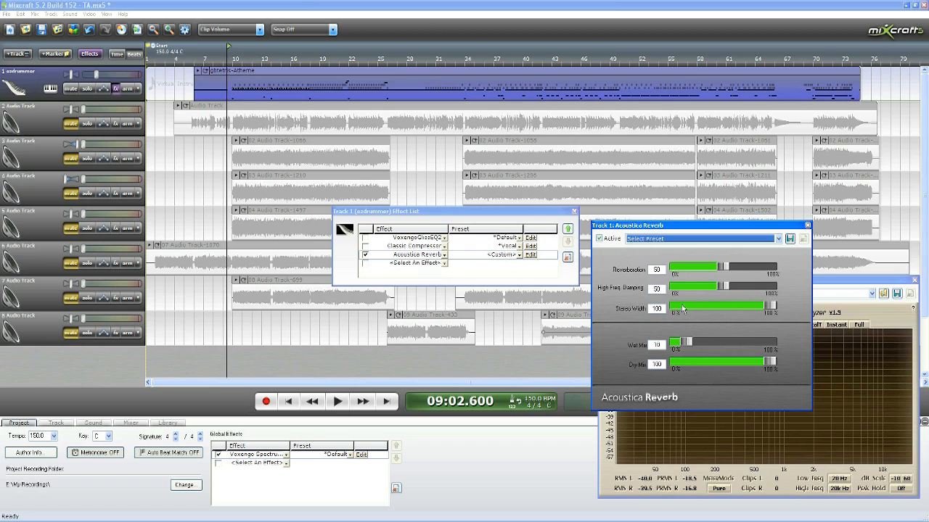
Step: Audition the drums with the reverb, set Reverberation to 75, and move the playhead to about measure 13
left_click(338, 401)
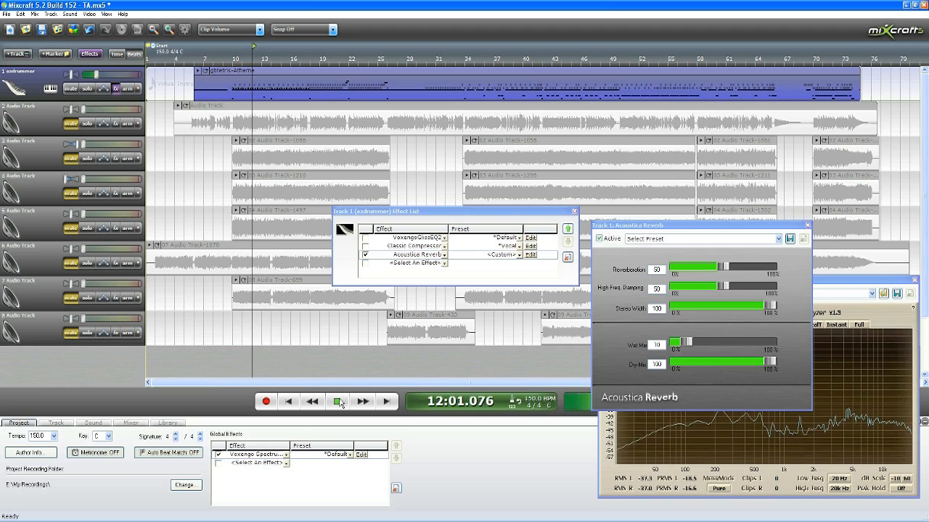
left_click(338, 402)
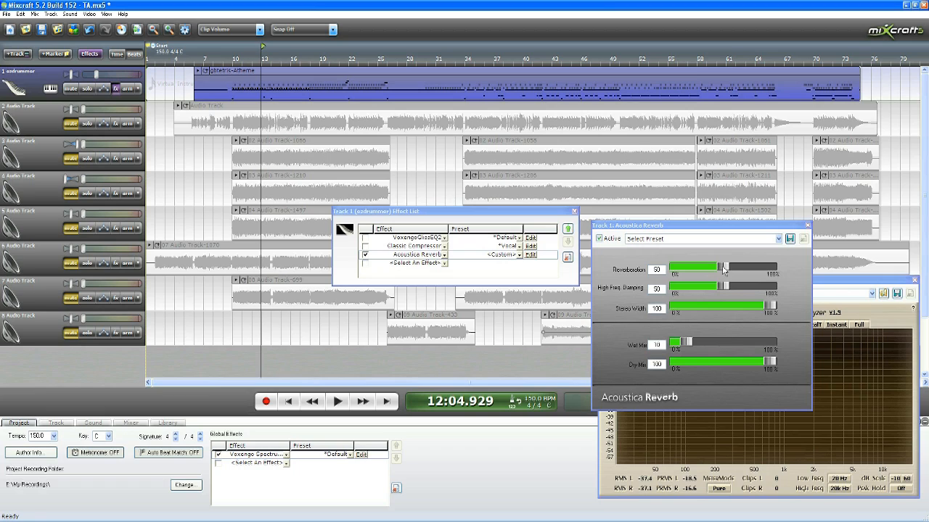
left_click_drag(723, 270, 747, 270)
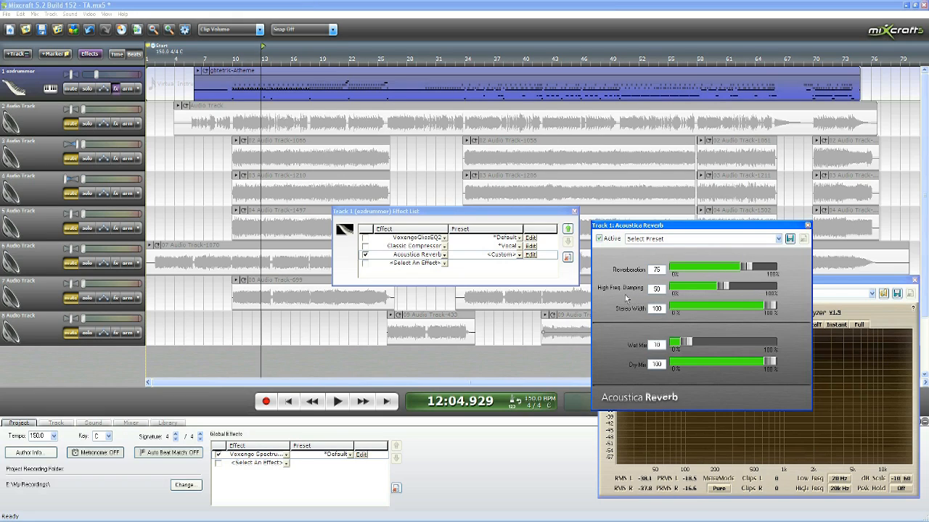
left_click(266, 62)
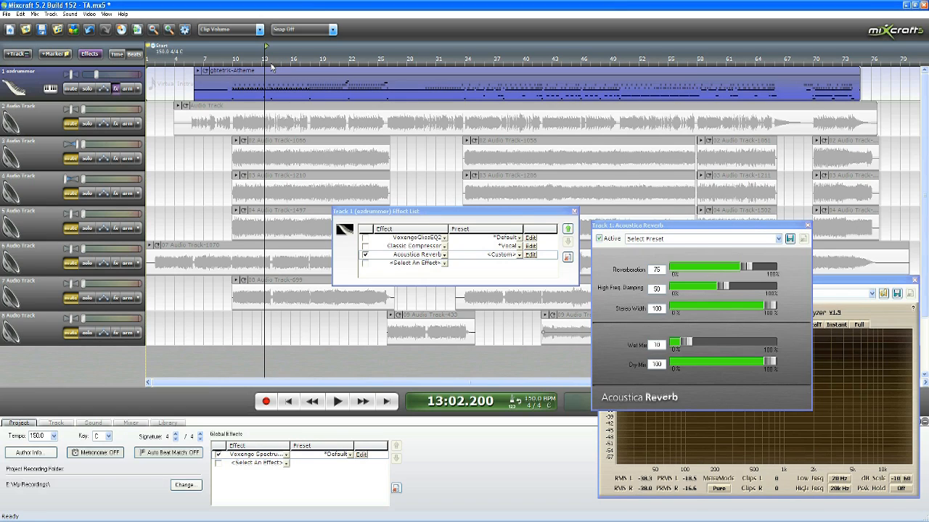
Step: Audition the drums from measure 14 with the reverb's High Freq. Damping set to 15 and Wet Mix set to 5
left_click(272, 67)
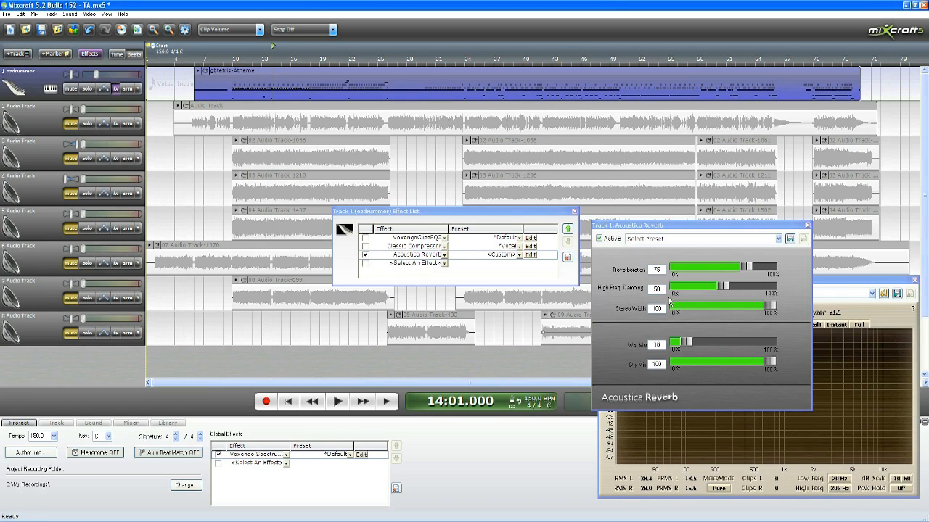
left_click_drag(724, 290, 692, 294)
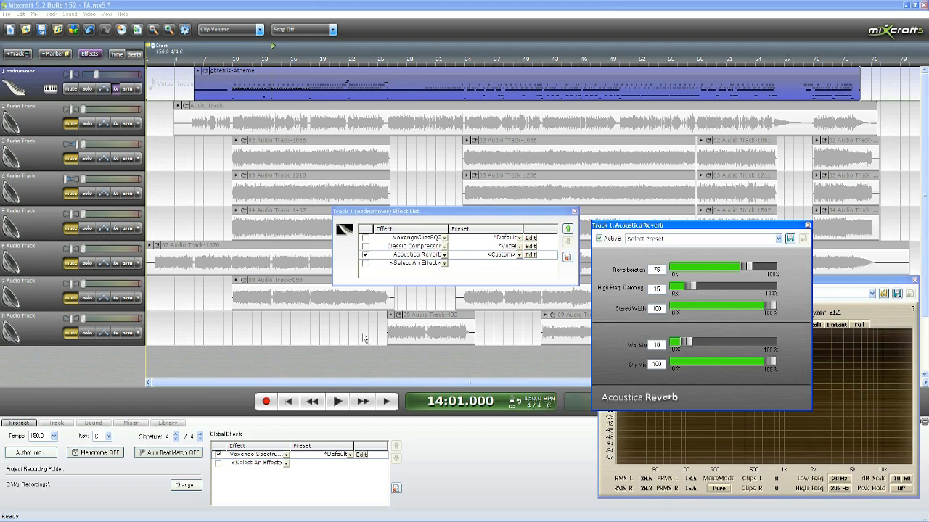
left_click(337, 401)
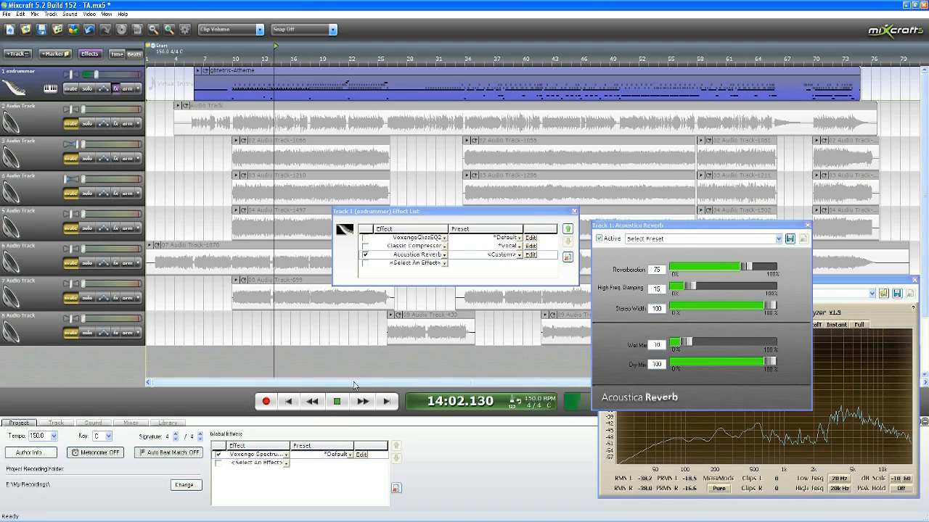
key("space")
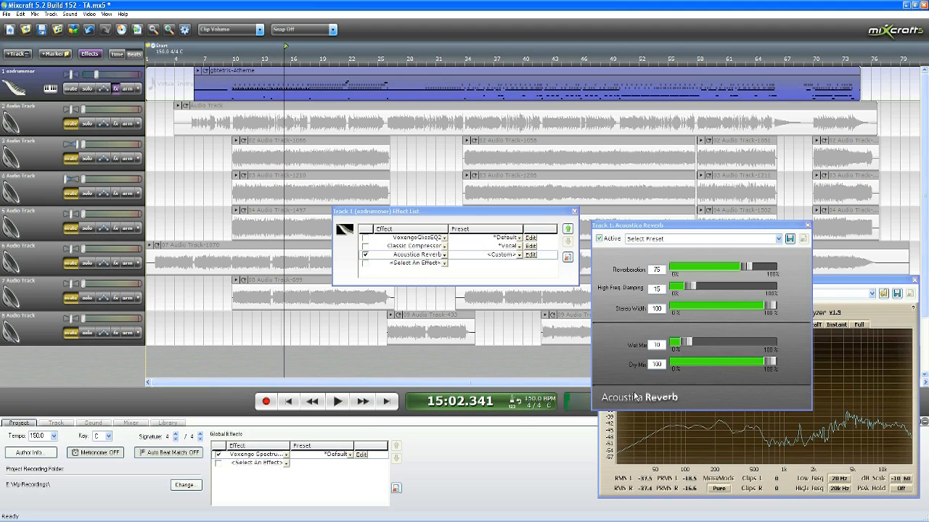
left_click_drag(689, 346, 675, 346)
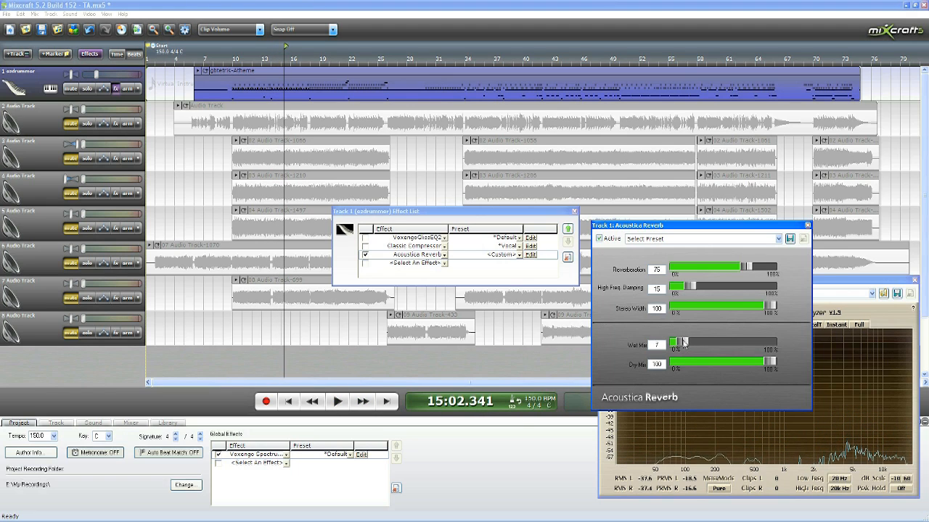
key("space")
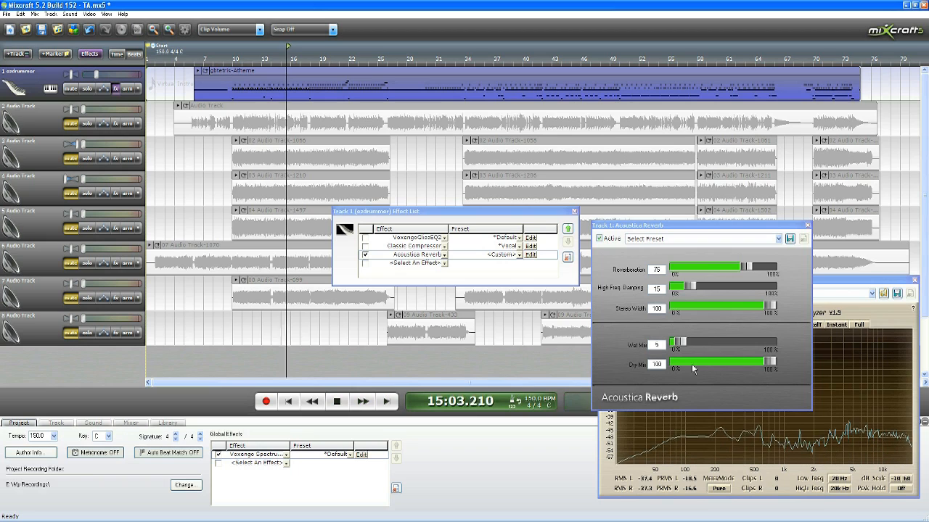
Step: Compare High Freq. Damping at 100 and 25 during playback, stop, and return it to 15
left_click_drag(689, 286, 772, 287)
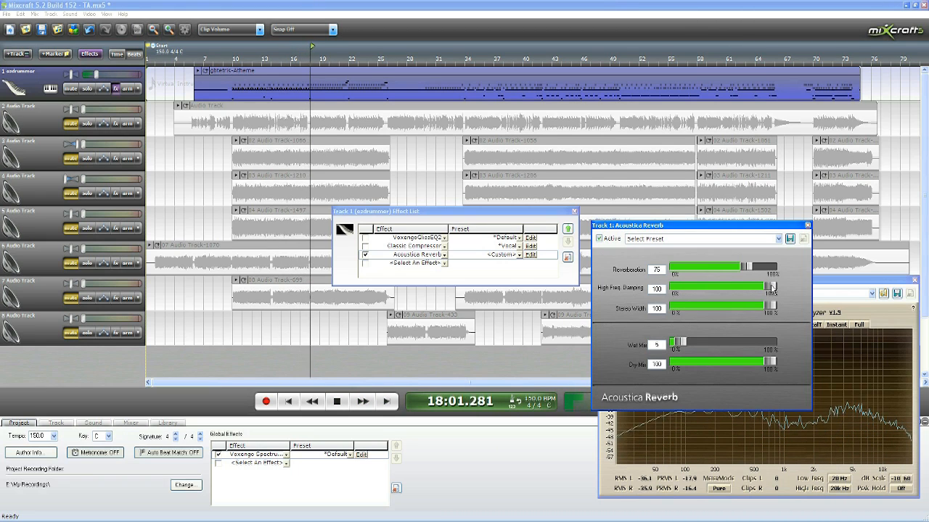
left_click_drag(772, 287, 701, 288)
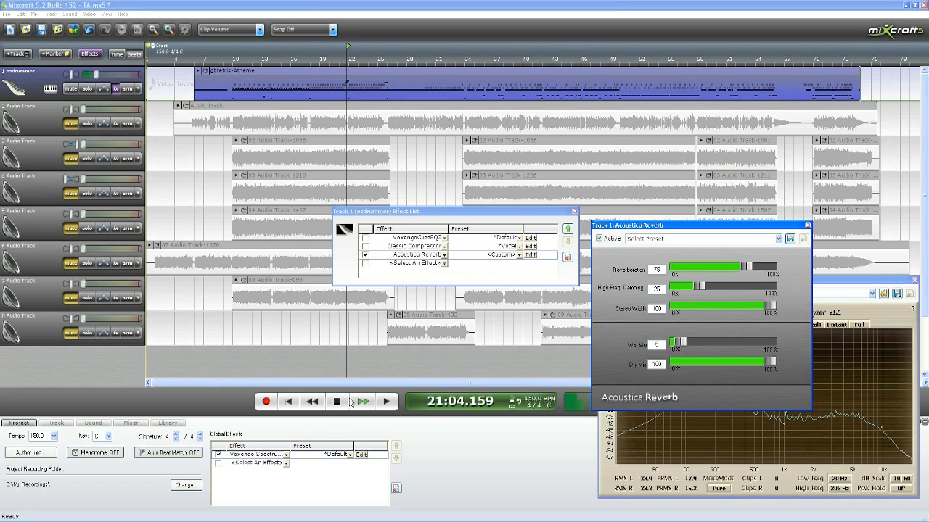
left_click(338, 402)
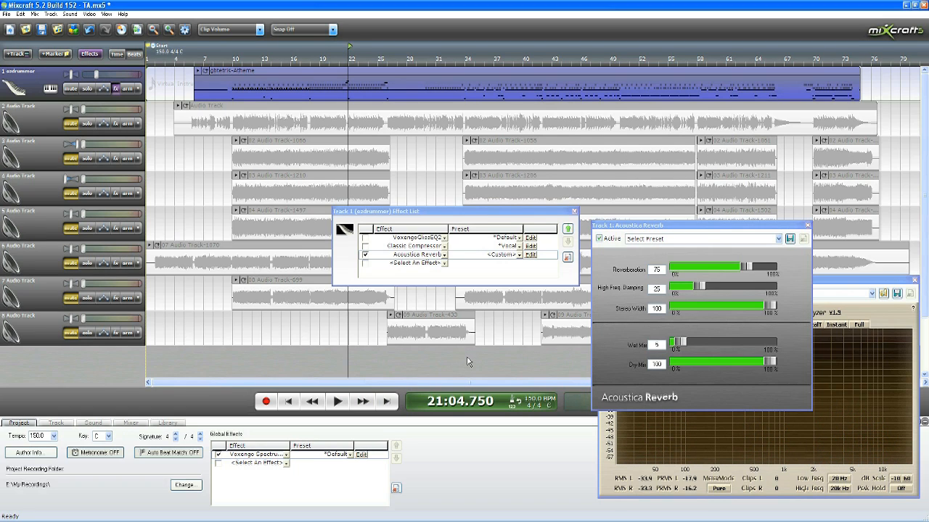
left_click_drag(701, 289, 691, 291)
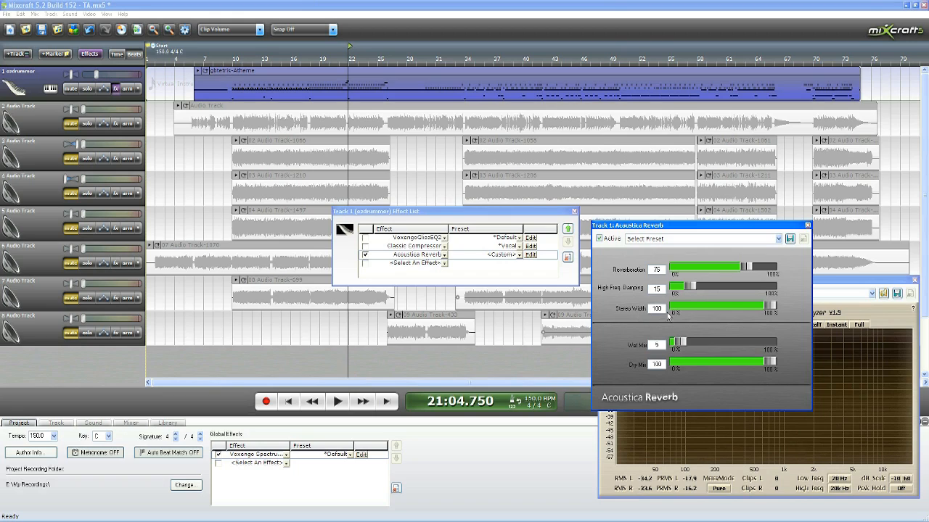
Step: Audition the reverb with Stereo Width at 0 and 10, and set it to 15
mouse_move(770, 306)
left_mouse_down()
mouse_move(734, 308)
mouse_move(774, 314)
left_mouse_up()
left_click_drag(767, 314, 624, 310)
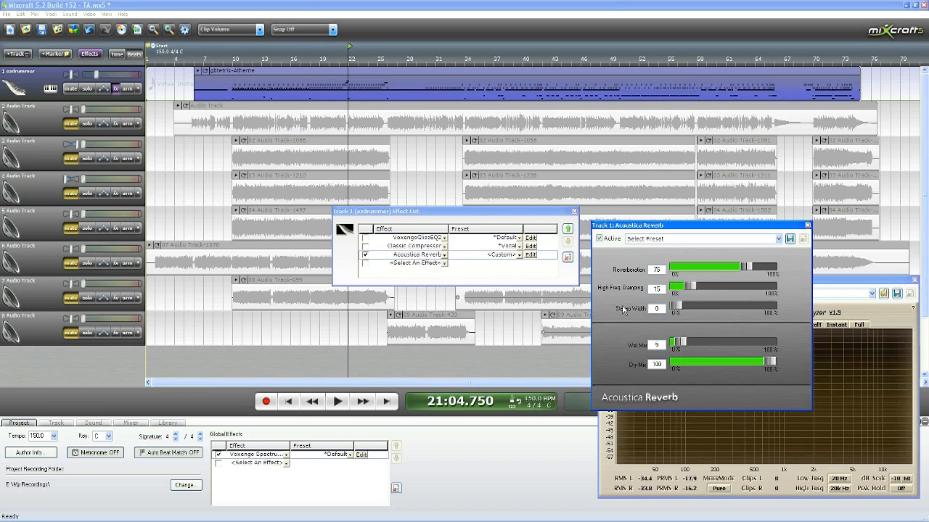
left_click(336, 403)
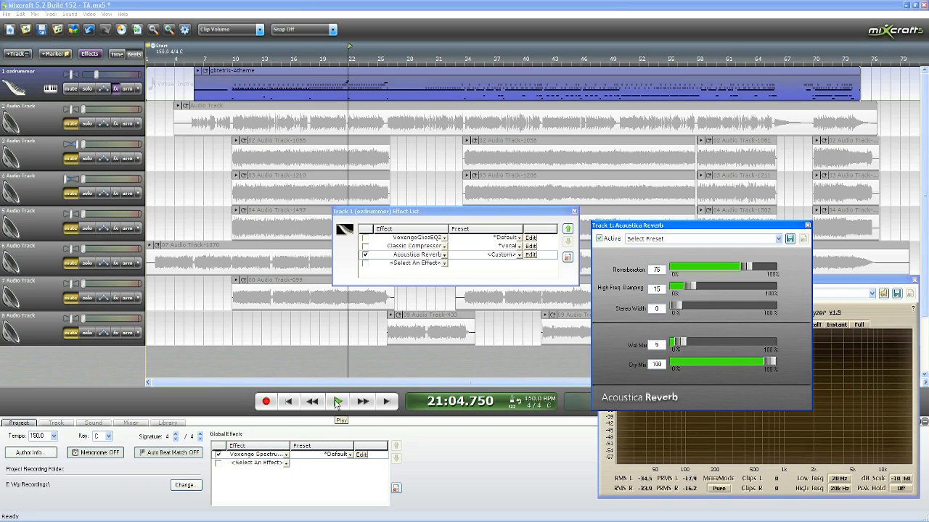
left_click(337, 402)
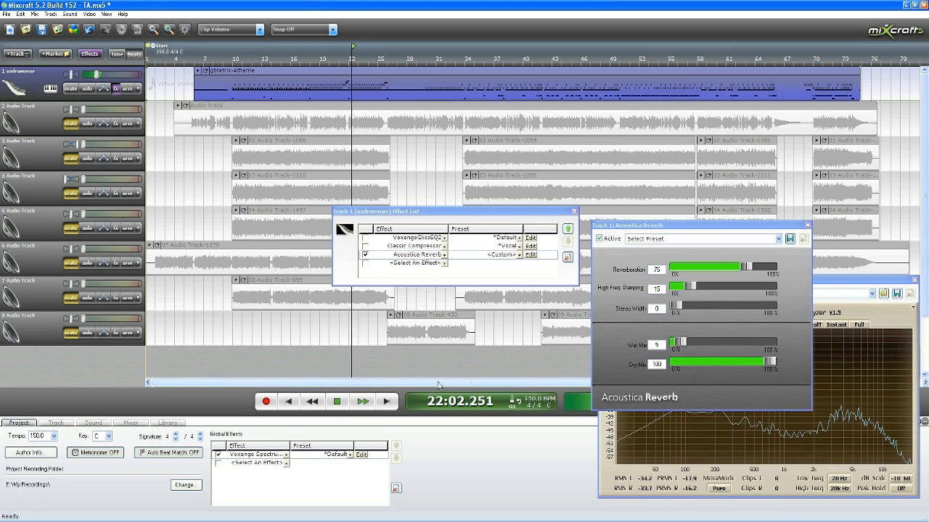
mouse_move(675, 308)
left_mouse_down()
mouse_move(773, 308)
mouse_move(688, 309)
left_mouse_up()
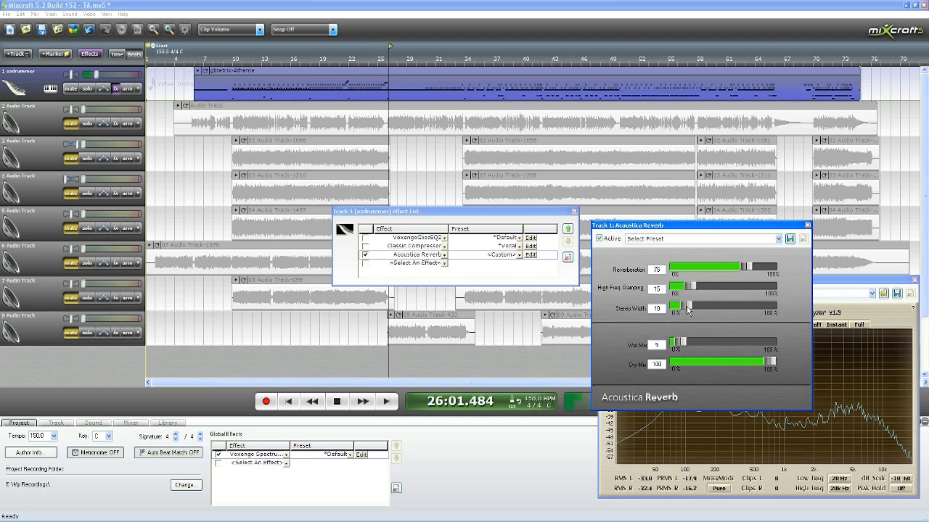
left_click(338, 401)
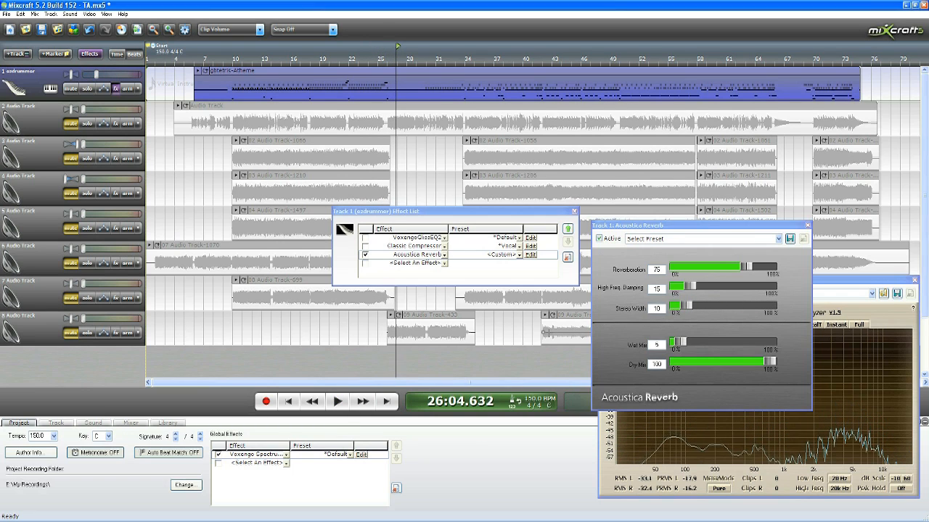
left_click(695, 328)
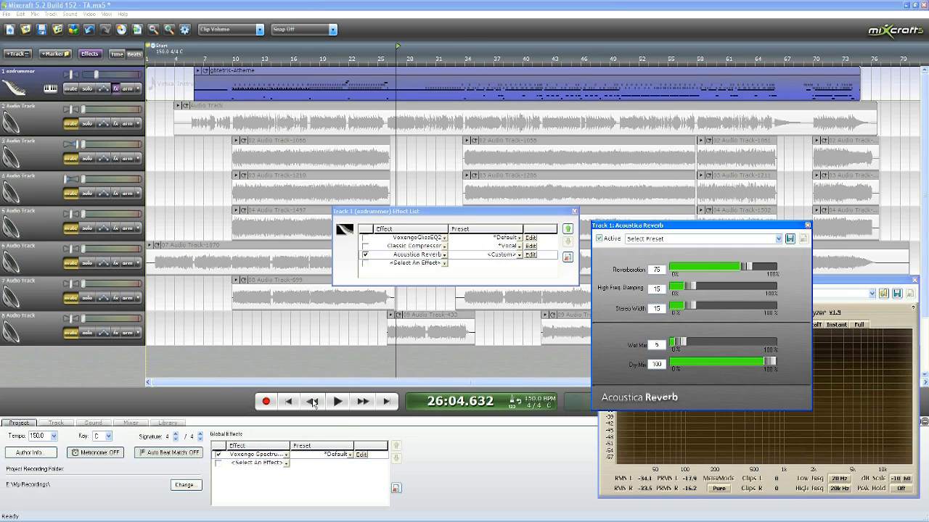
Step: Play the drums and switch the reverb off and on again to compare the sound with and without it
left_click(338, 406)
left_click(338, 404)
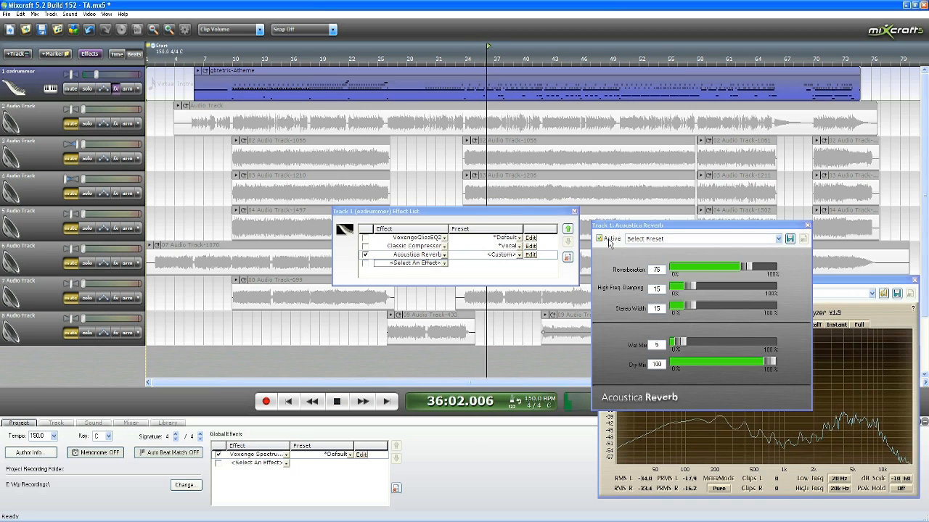
left_click(610, 241)
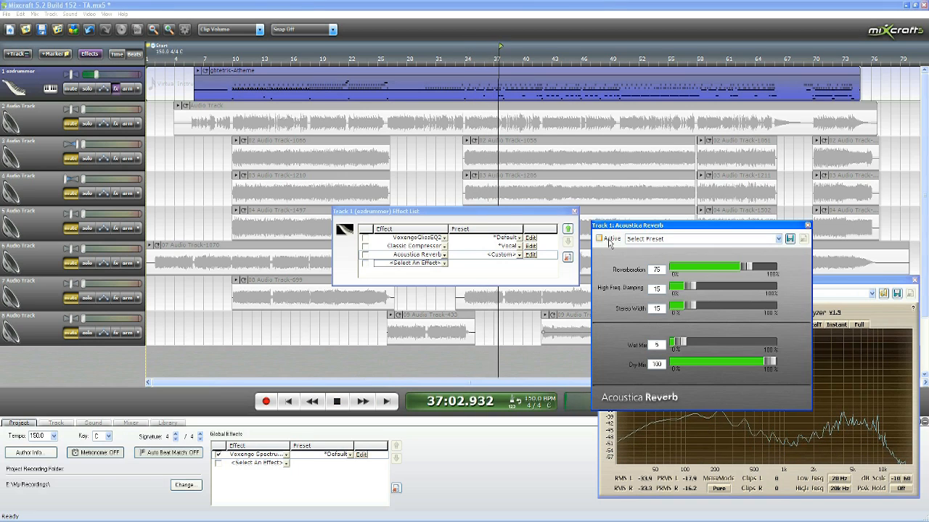
left_click(609, 241)
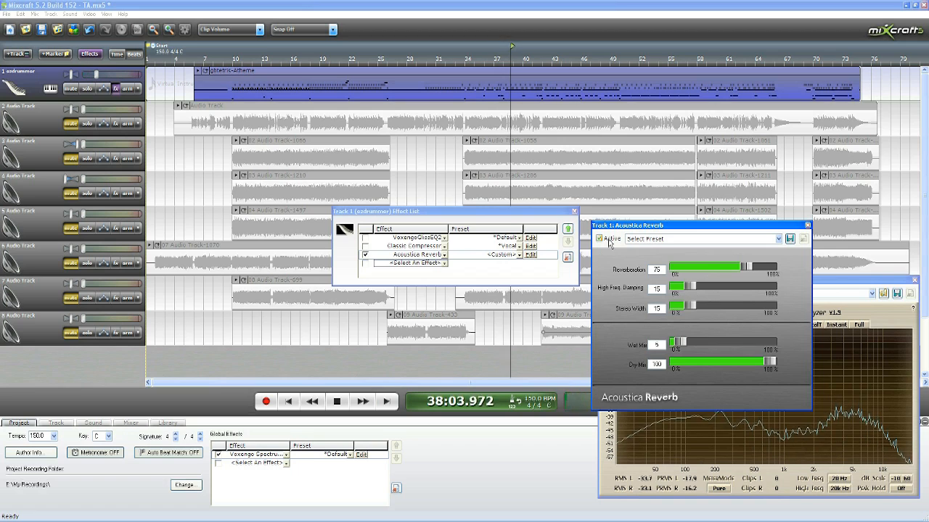
left_click(338, 402)
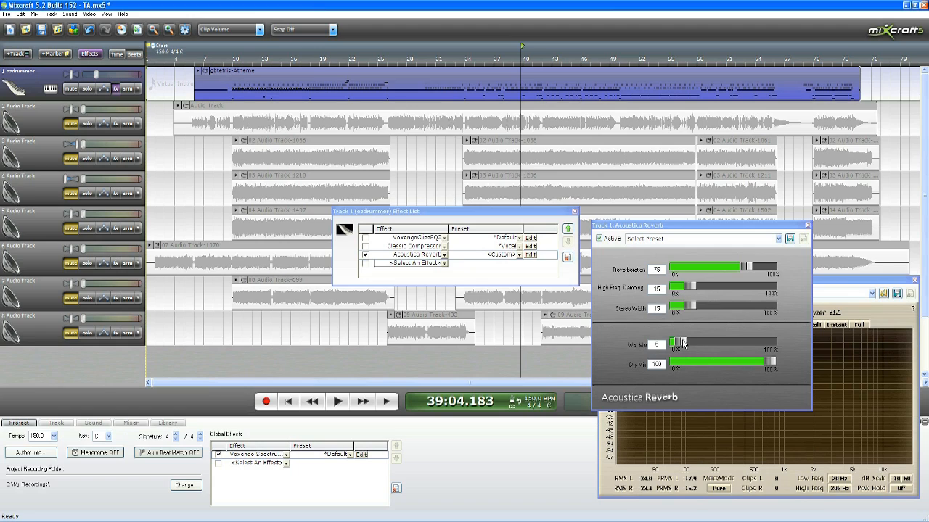
Step: Set the reverb's Dry Mix to 0 and raise Wet Mix to about 36 to audition only the wet signal
left_click_drag(767, 365, 344, 414)
left_click(338, 402)
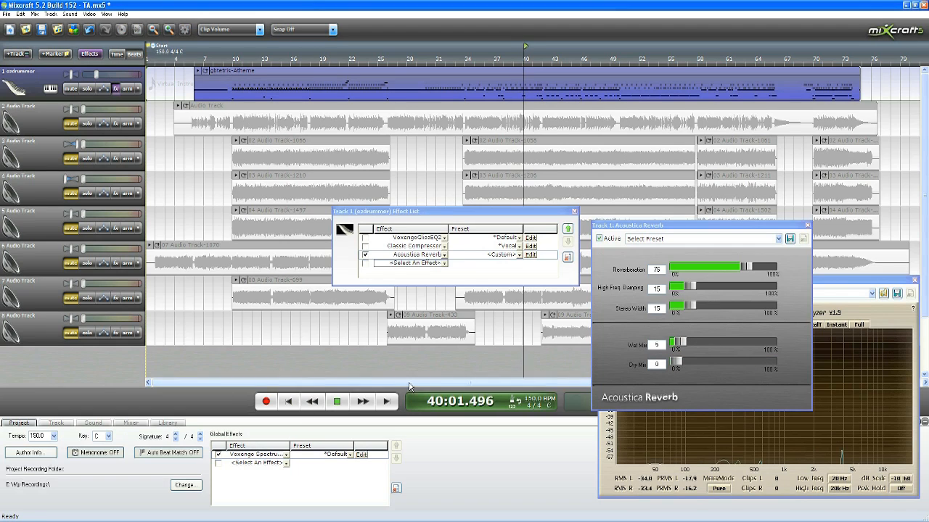
left_click_drag(682, 347, 709, 347)
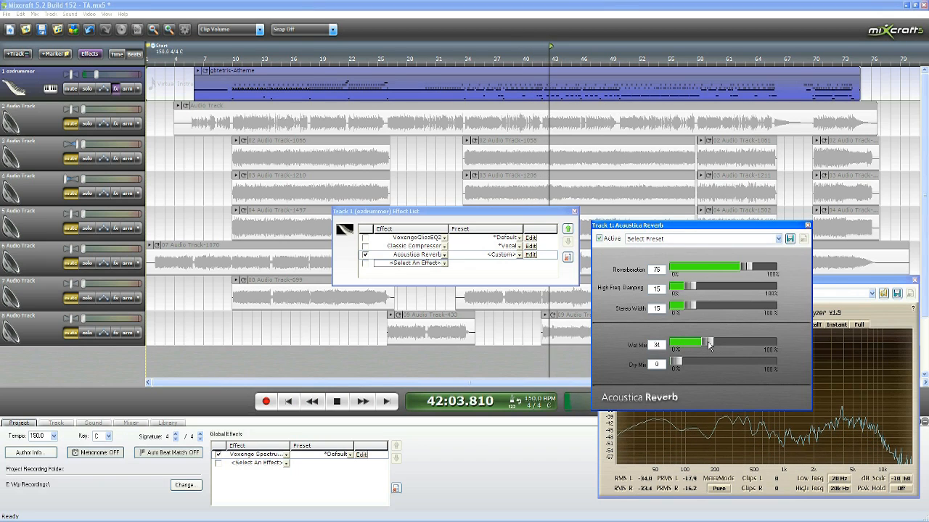
left_click(339, 402)
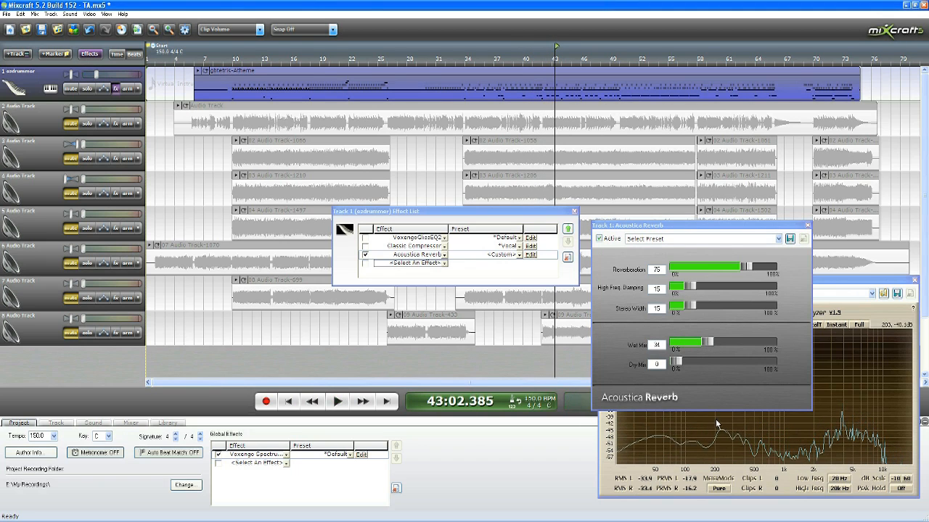
Step: Return Dry Mix to 100 and set Wet Mix to 0 to audition the drums completely dry
left_click_drag(676, 362, 642, 354)
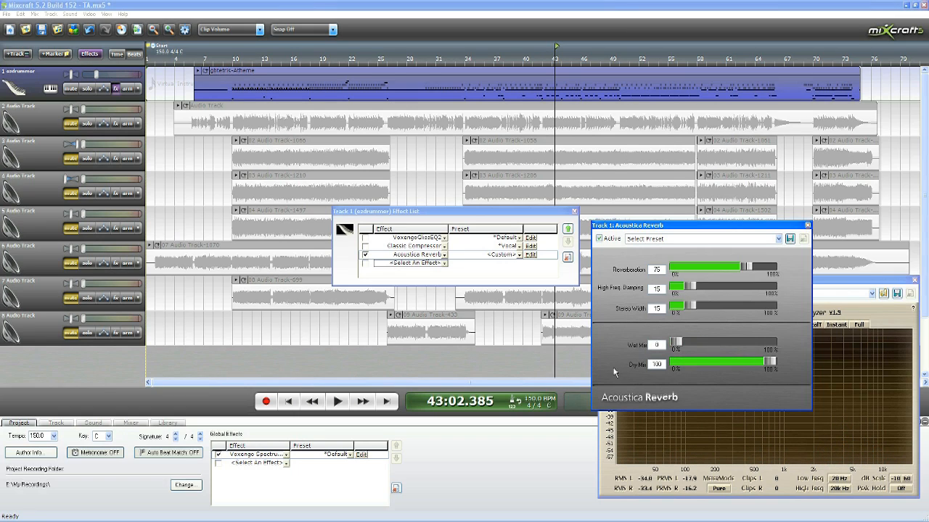
left_click(337, 402)
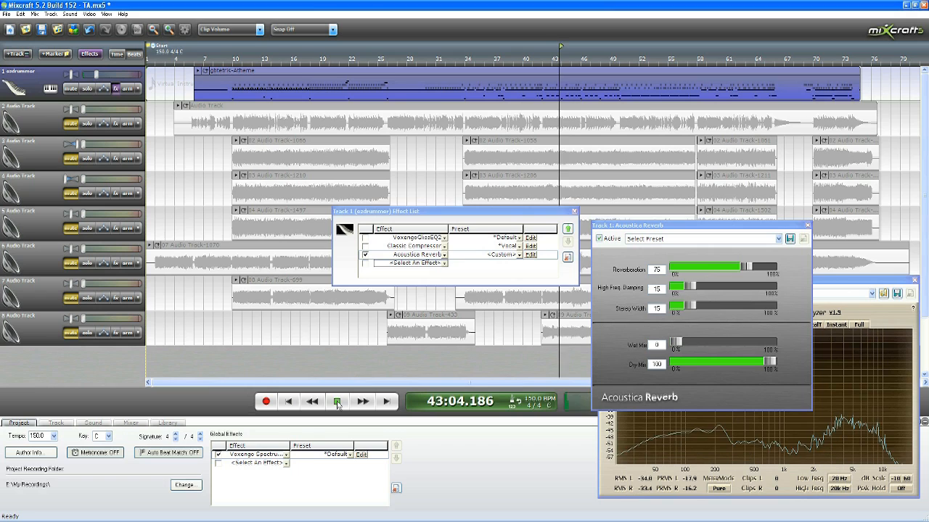
left_click(338, 402)
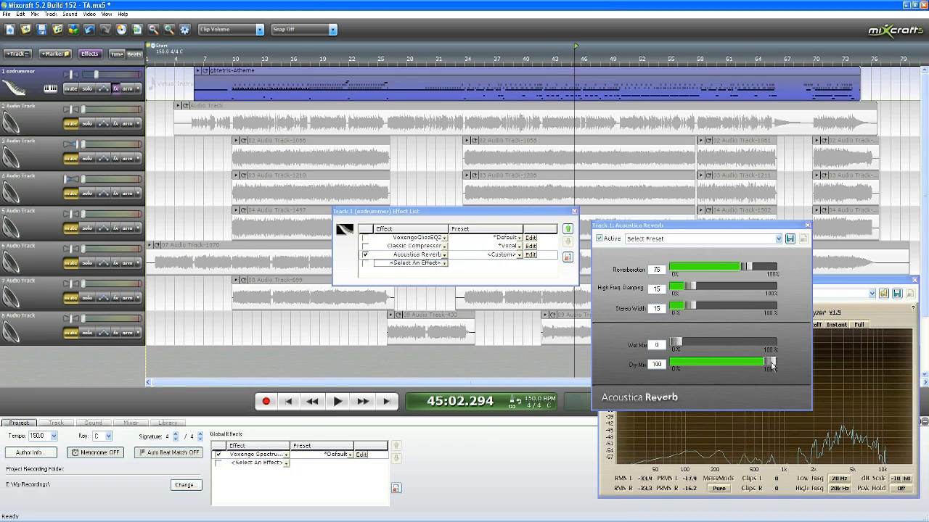
Step: Audition the reverb's Wet Mix at 10, set it to 7, and listen again from about measure 10
left_click_drag(773, 365, 774, 367)
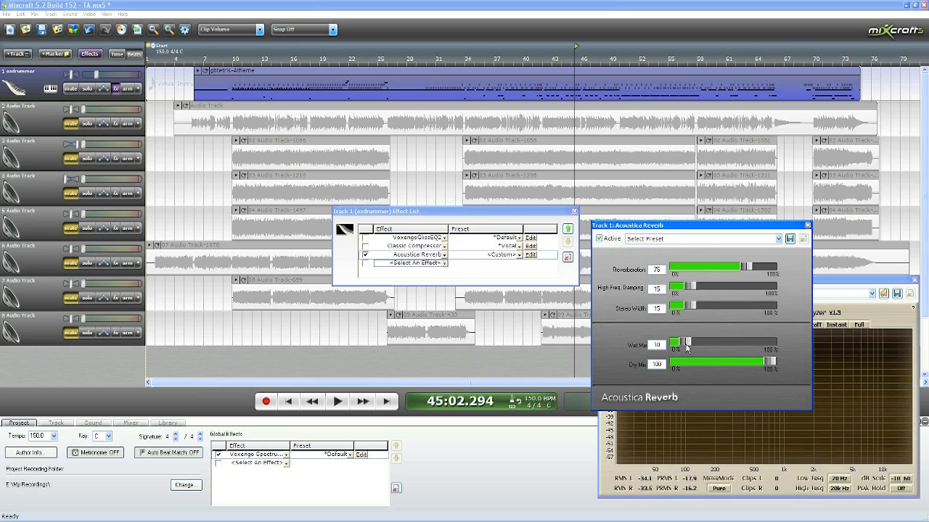
left_click(338, 402)
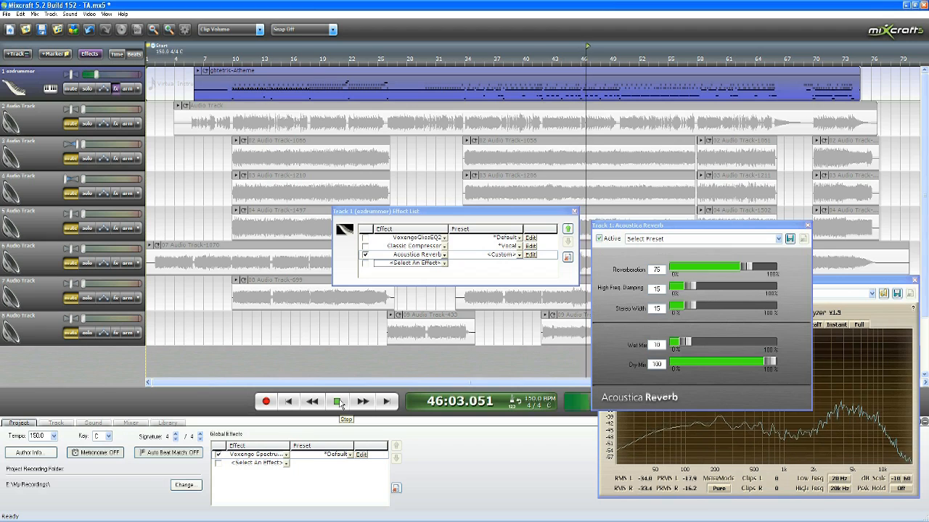
left_click(338, 402)
left_click_drag(686, 342, 683, 343)
left_click(338, 402)
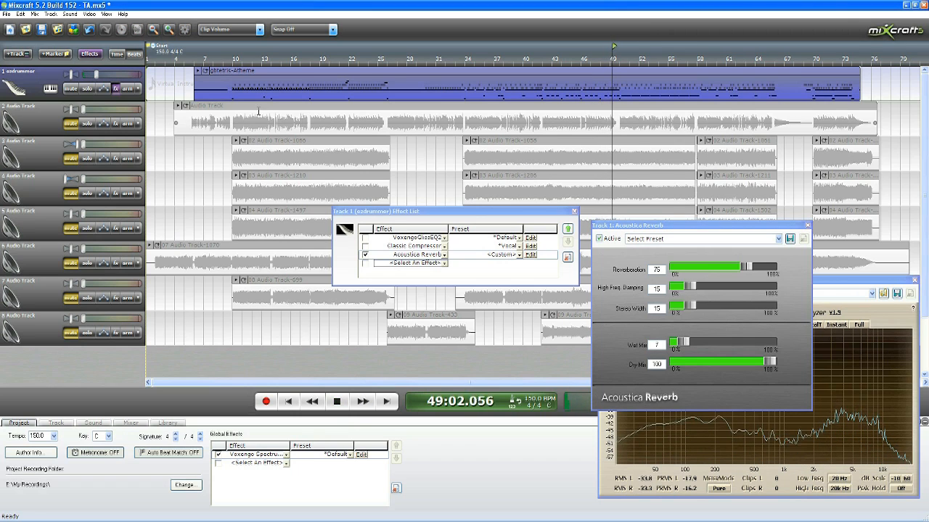
left_click(233, 59)
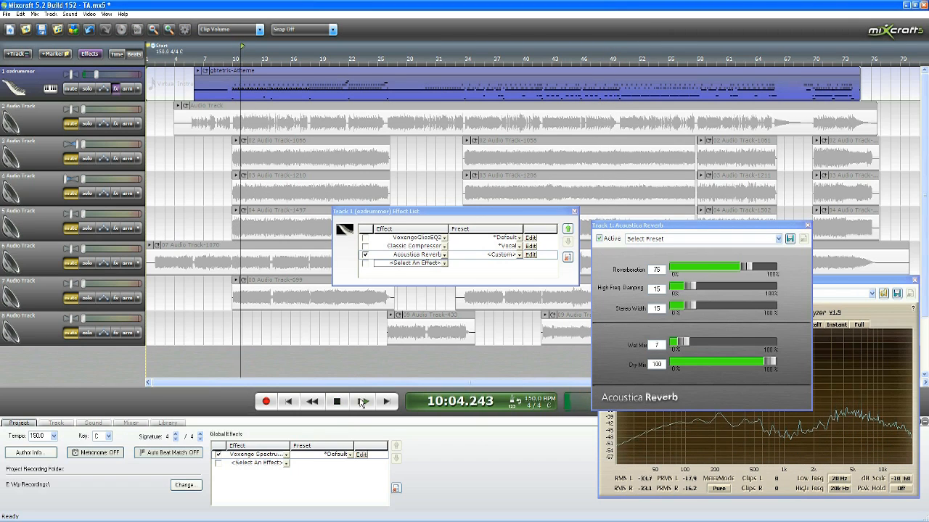
left_click(336, 402)
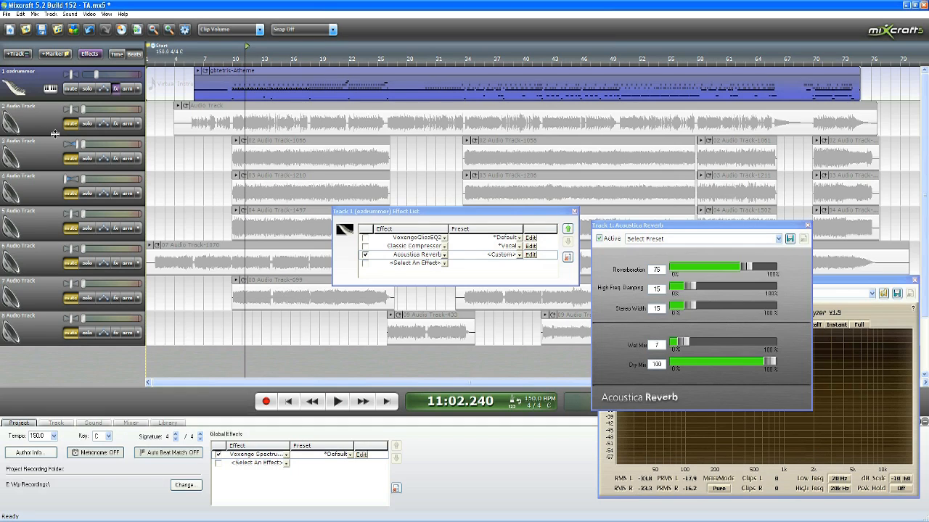
Step: Mute the ezdrummer track, unmute track 2, and raise track 2's volume while auditioning it alone
left_click(70, 89)
left_click(72, 125)
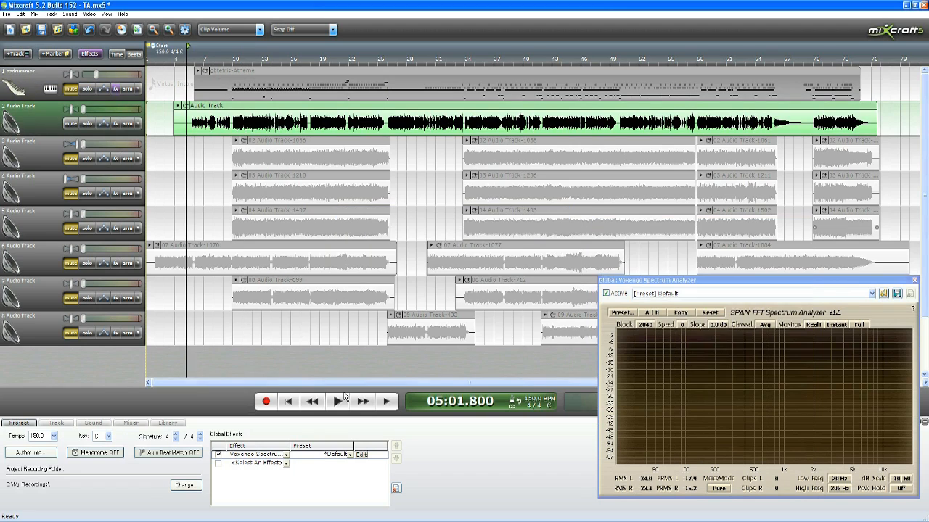
left_click_drag(83, 110, 97, 110)
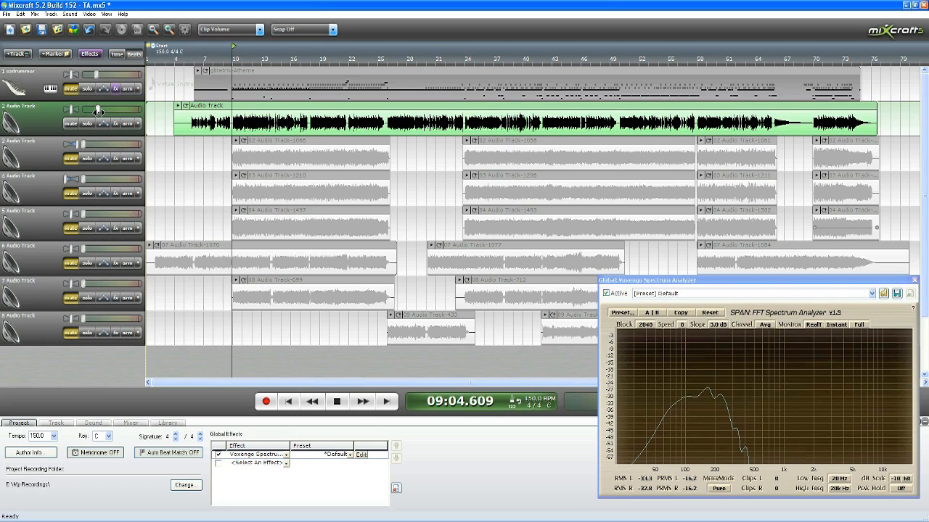
left_click(341, 401)
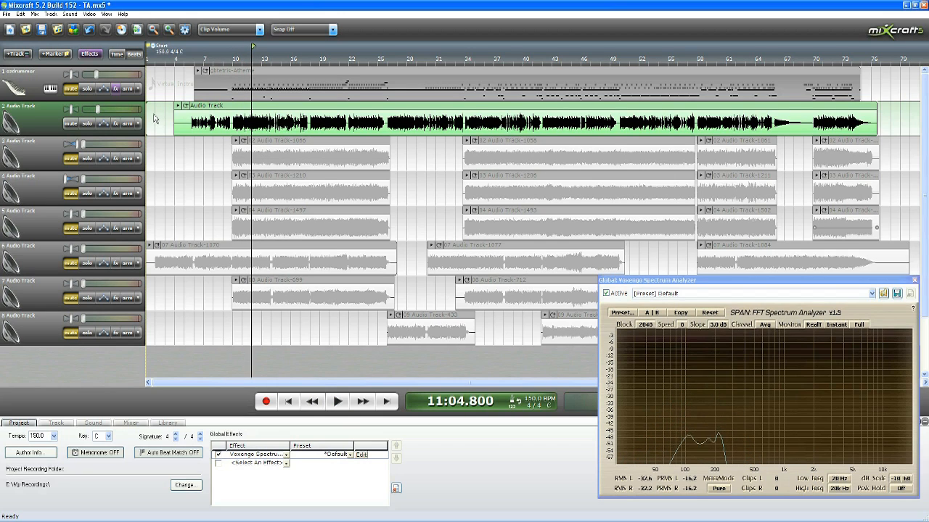
Step: Unmute the ezdrummer track and play it together with track 2, moving the playhead further ahead to check their combined spectrum
left_click(73, 90)
left_click(337, 402)
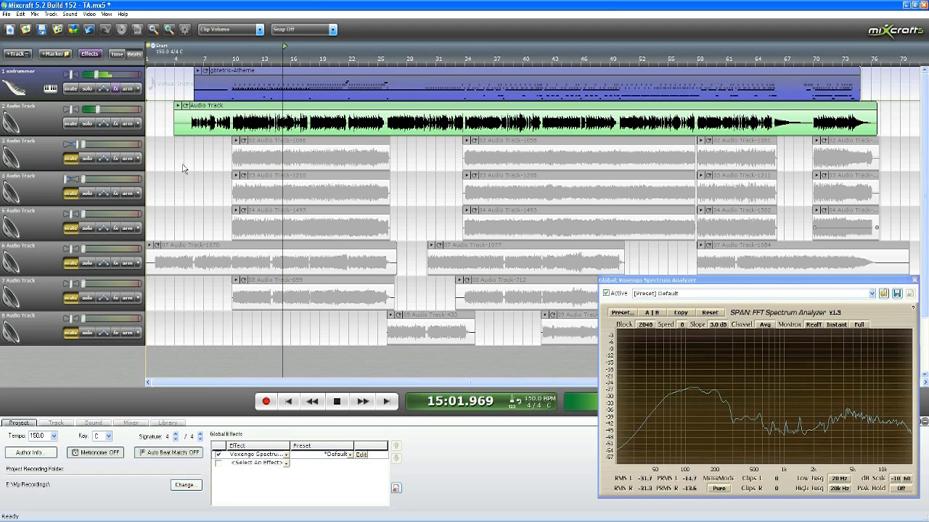
left_click(355, 48)
left_click(387, 106)
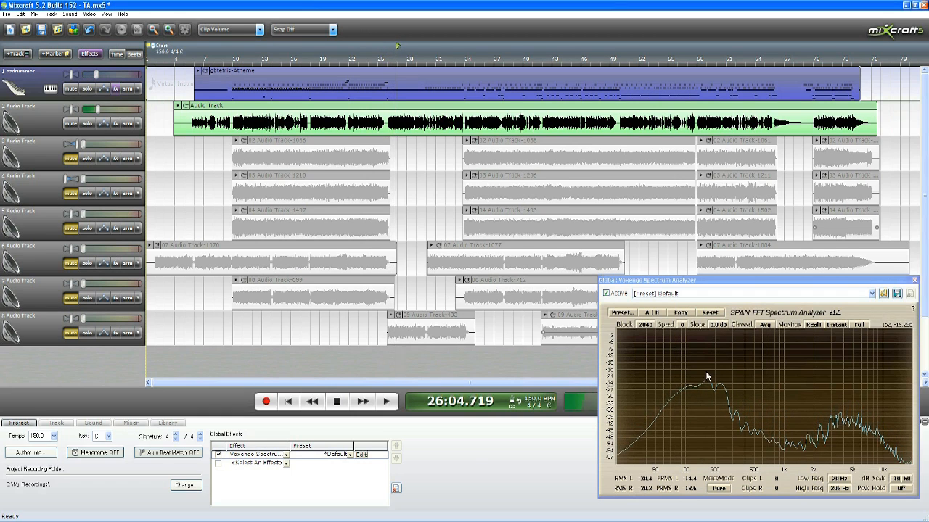
Step: Mute and unmute track 2 during playback to compare it with the drums, and briefly replay the mix from about measure 34
left_click(71, 123)
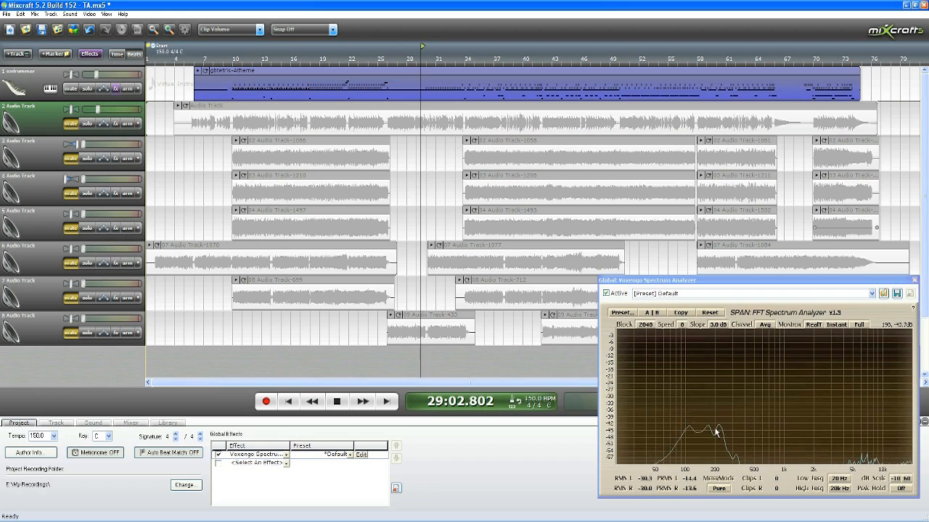
left_click(71, 123)
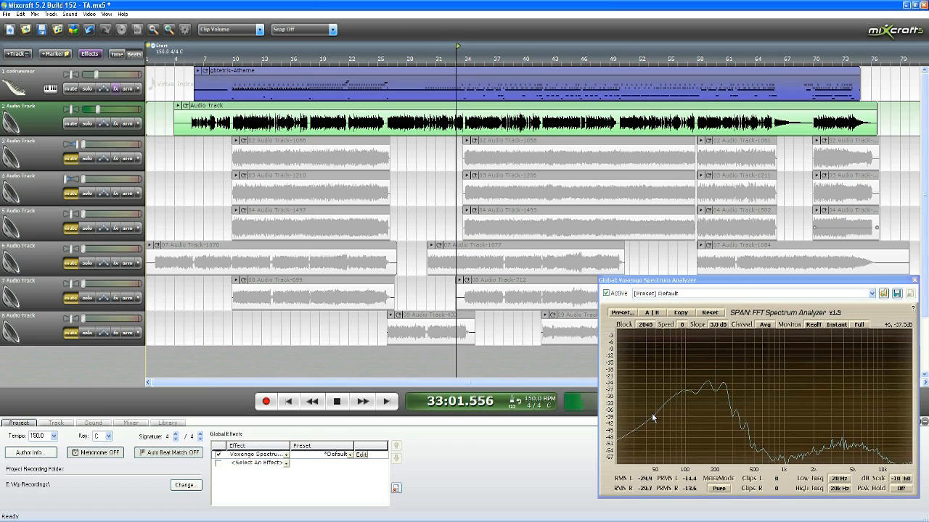
left_click(338, 406)
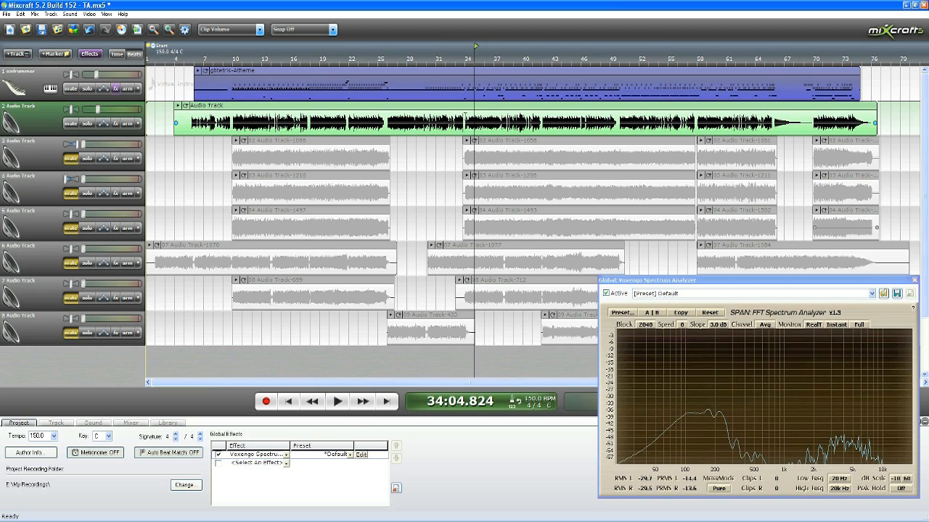
left_click(463, 58)
scroll(417, 287, "up", 3)
left_click(338, 401)
key("space")
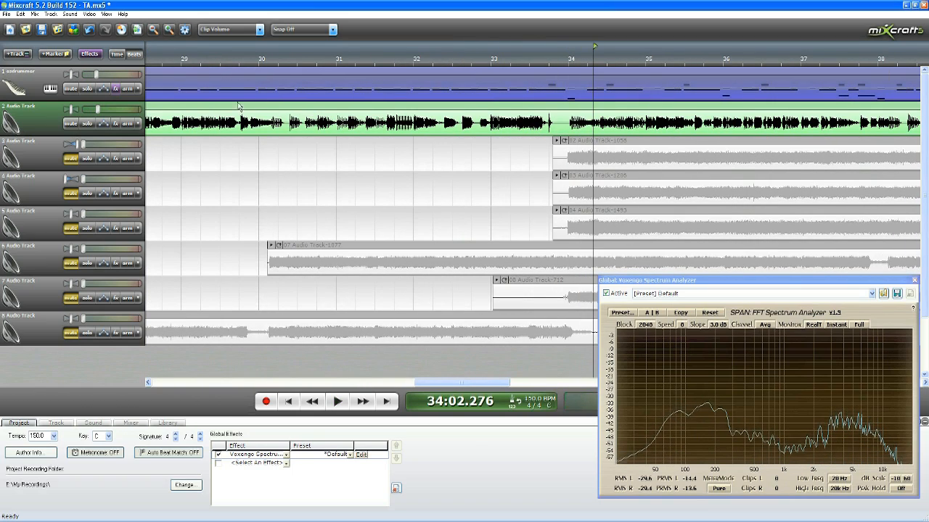
Step: Play the mix from about measure 18, lower track 2's volume to 40%, and stop playback
scroll(306, 150, "down", 4)
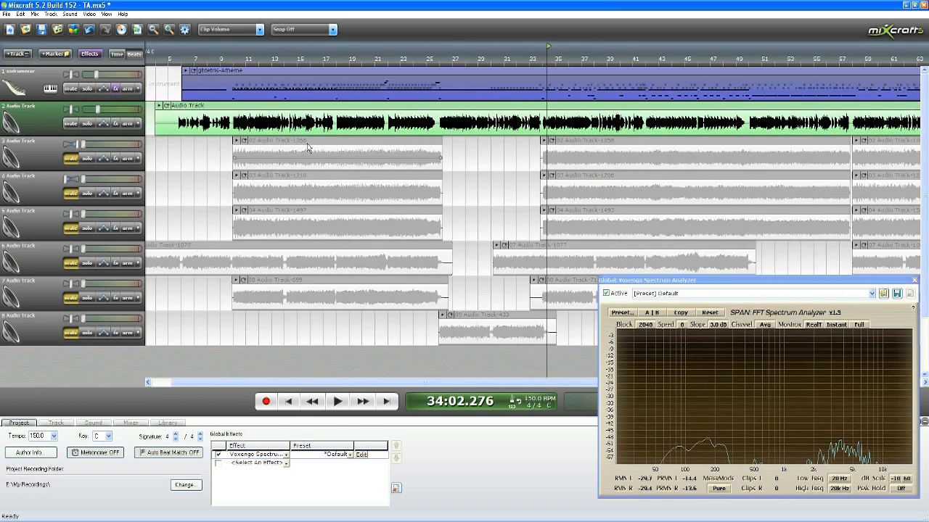
scroll(308, 148, "down", 2)
left_click(318, 59)
scroll(353, 125, "up", 2)
scroll(354, 125, "down", 2)
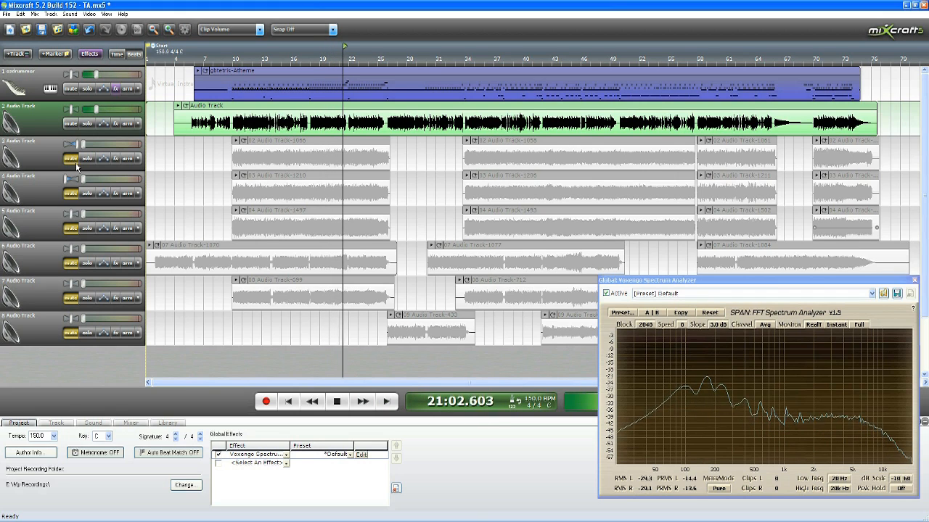
left_click_drag(95, 111, 93, 113)
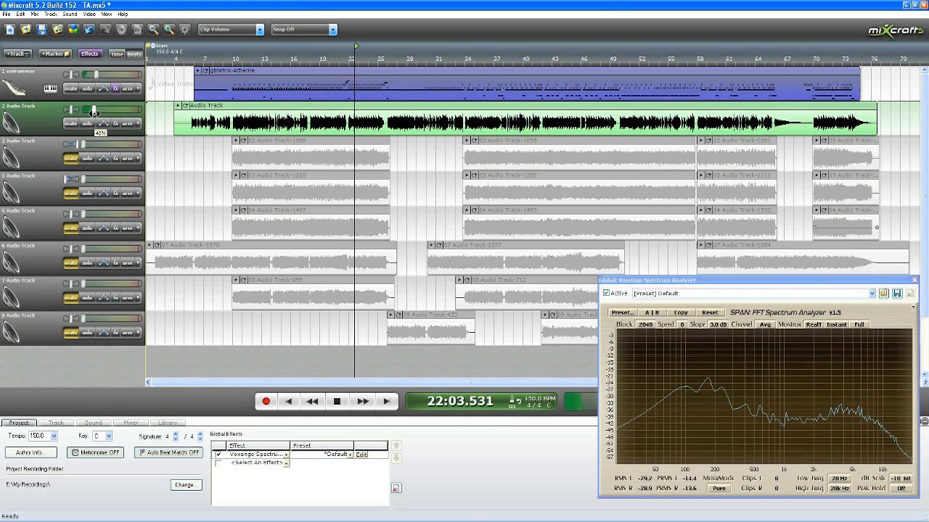
left_click(336, 401)
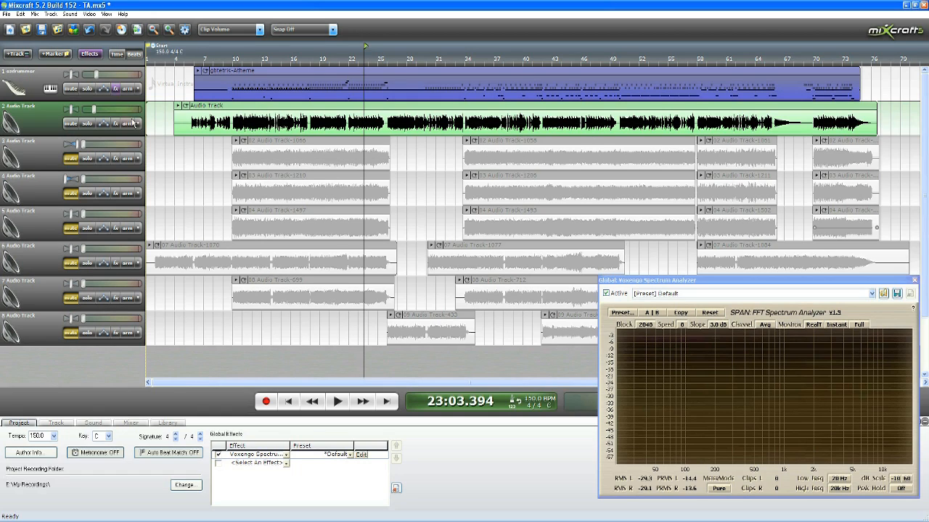
Step: Duplicate track 2 and play the mix briefly with the duplicate's volume at 0%
right_click(40, 123)
left_click(73, 145)
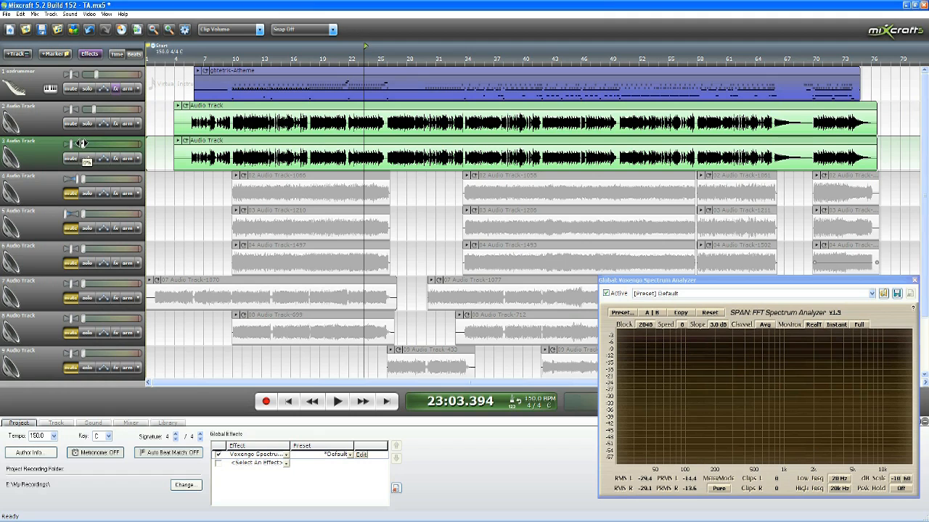
left_click(337, 401)
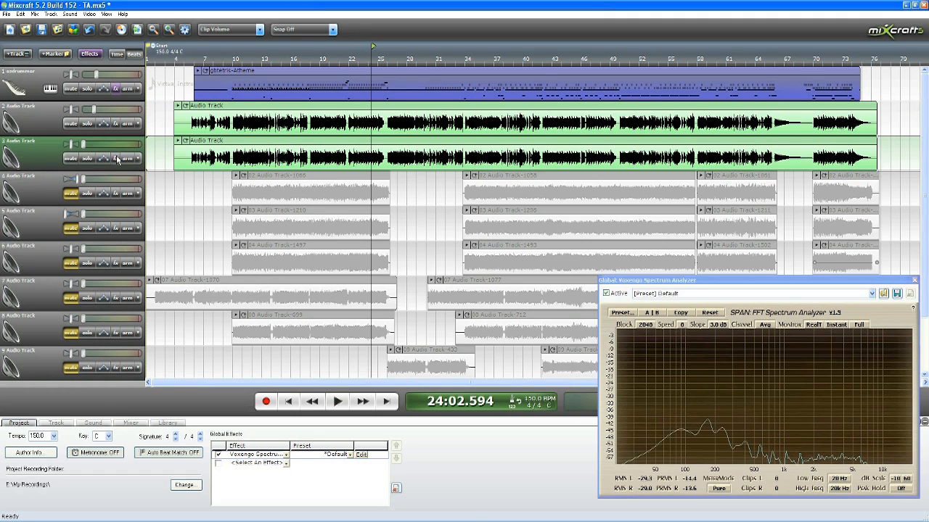
Step: Add the Acoustica Distortion effect to track 3 and open its settings
left_click(115, 159)
left_click_drag(255, 123, 415, 201)
left_click(396, 229)
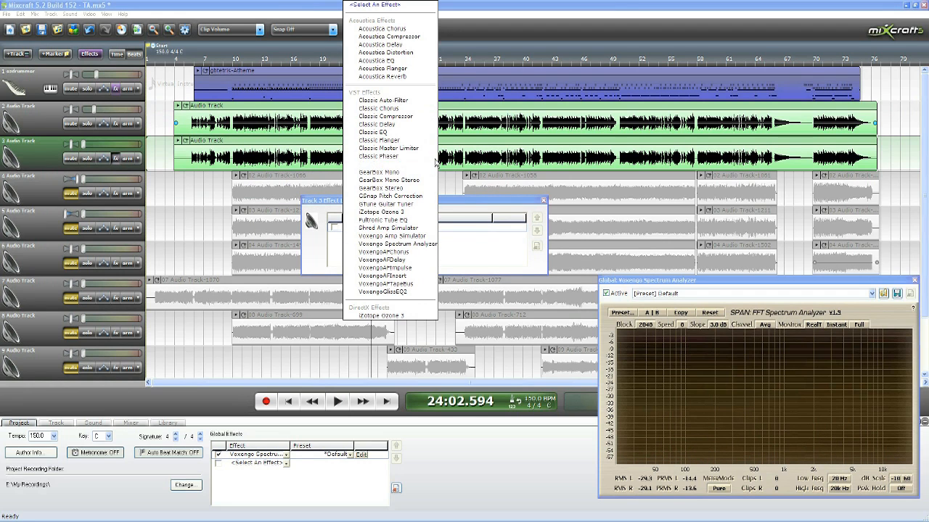
left_click(426, 52)
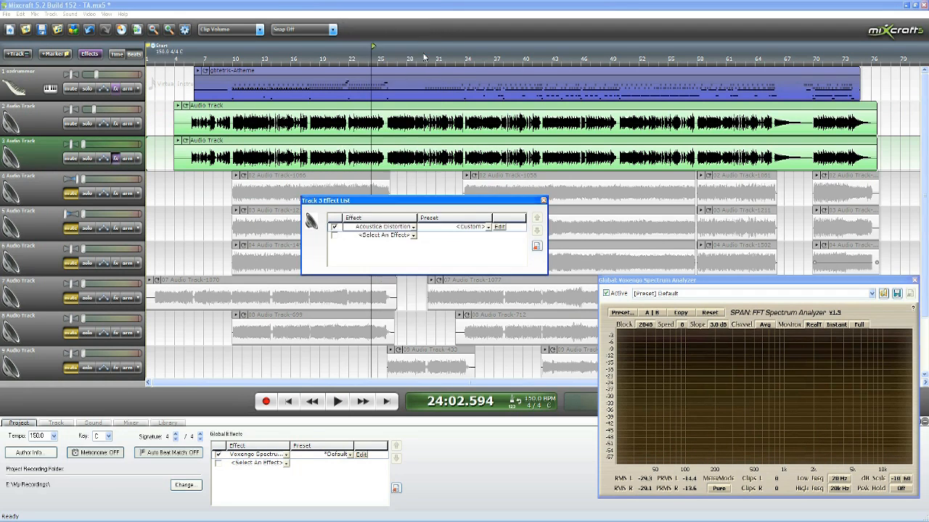
left_click(499, 227)
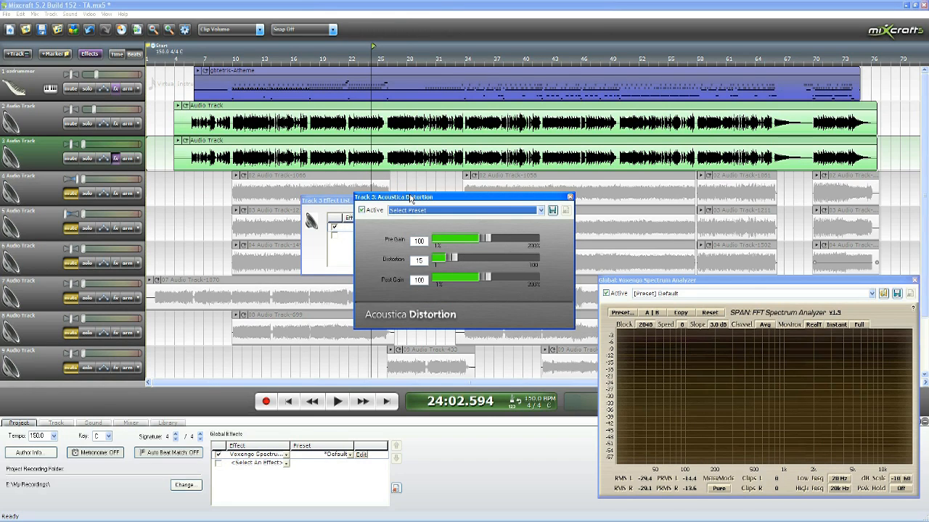
Step: Solo track 3 and start playback from about measure 25
left_click(93, 158)
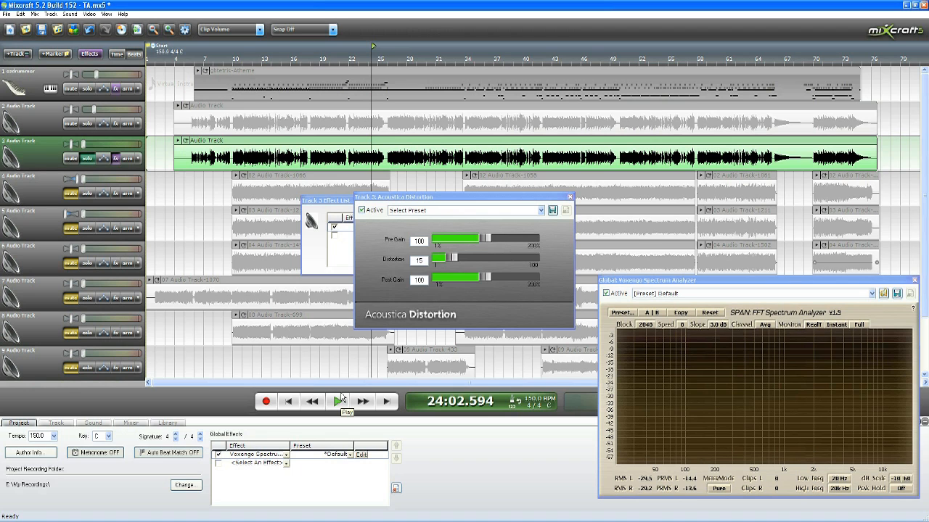
left_click(385, 59)
scroll(411, 123, "up", 3)
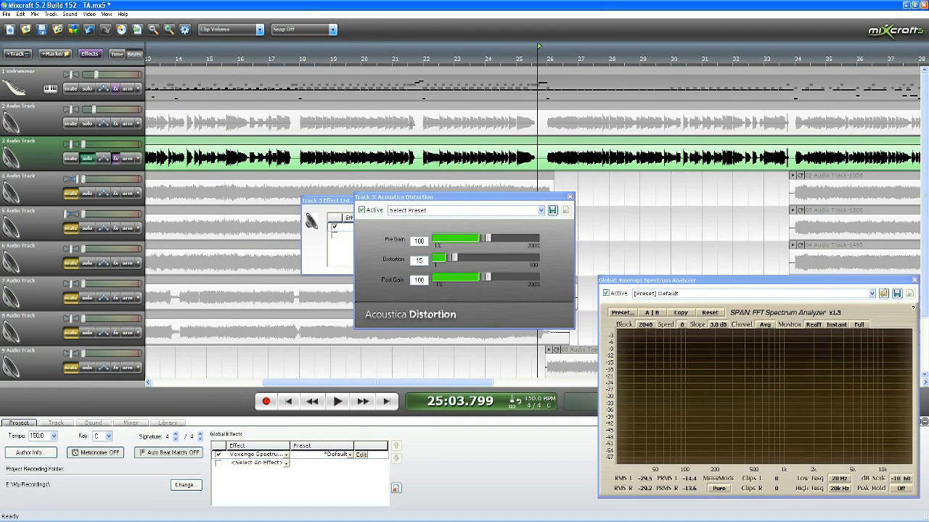
scroll(411, 123, "down", 2)
scroll(411, 130, "down", 2)
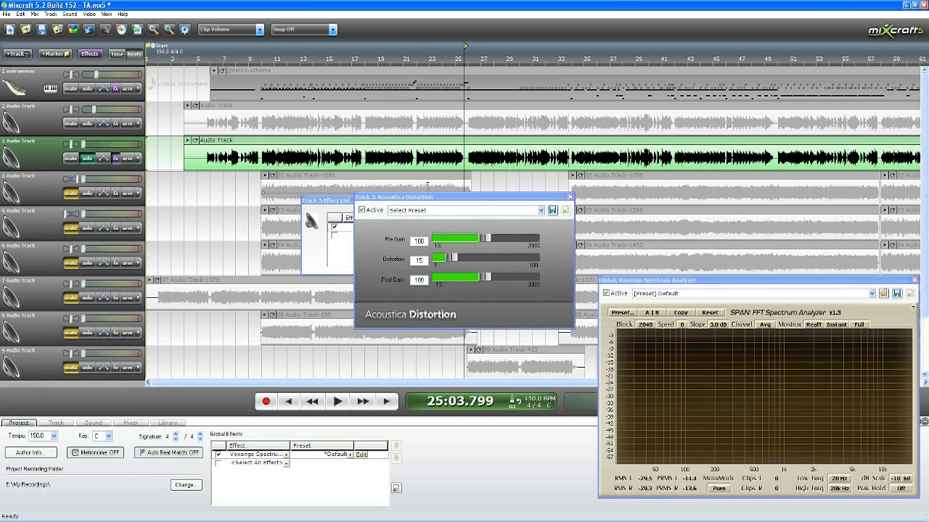
left_click(340, 402)
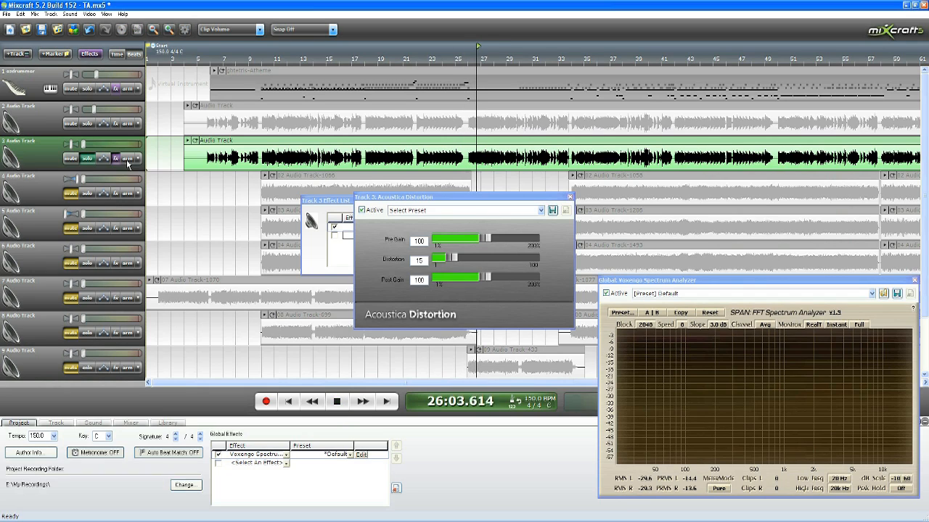
Step: Raise track 3's volume slightly, reduce the distortion's Post Gain to 25, and stop playback
left_click_drag(84, 143, 88, 143)
left_click_drag(488, 280, 451, 281)
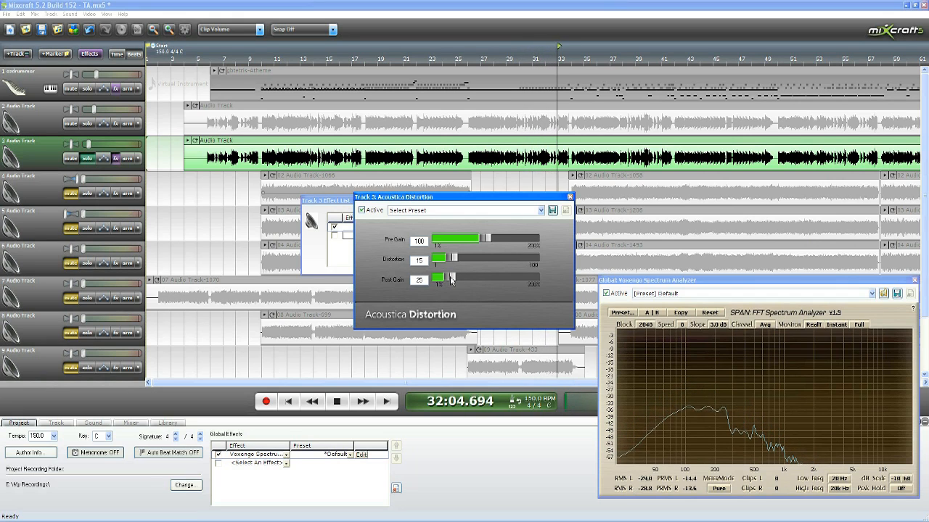
key("space")
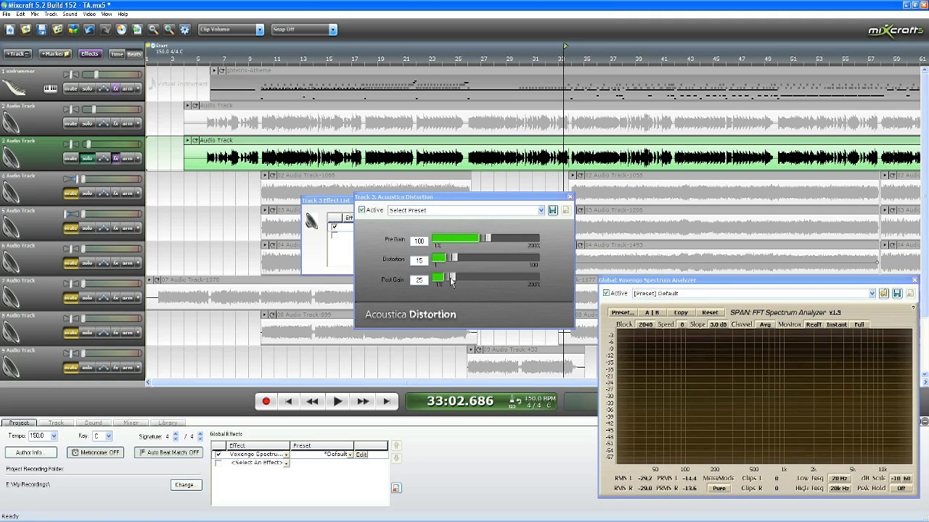
Step: Set track 3's Distortion amount to 30 and audition it from about measure 25
left_click(452, 282)
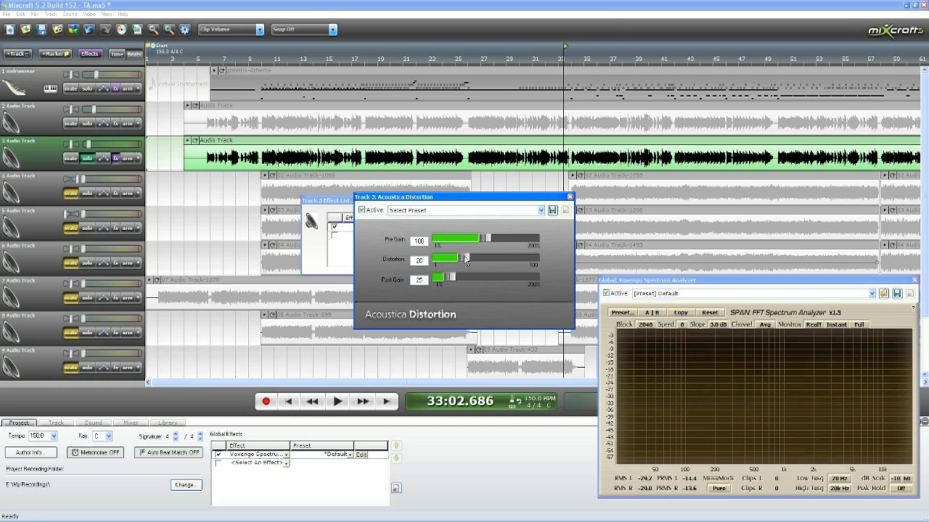
left_click(471, 56)
left_click(465, 56)
left_click(339, 402)
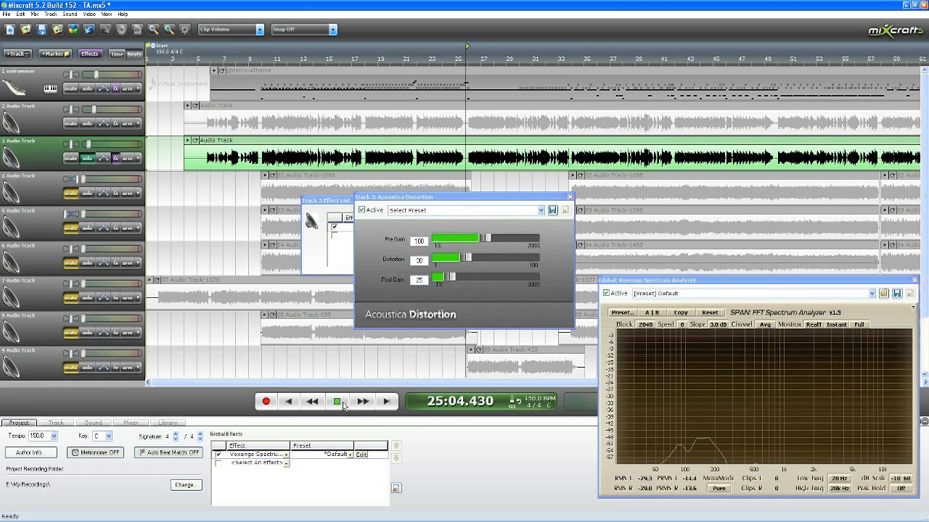
Step: Raise track 3's volume to hear the distorted sound louder, stop playback, and bring the volume down to 11%
left_click_drag(88, 145, 105, 144)
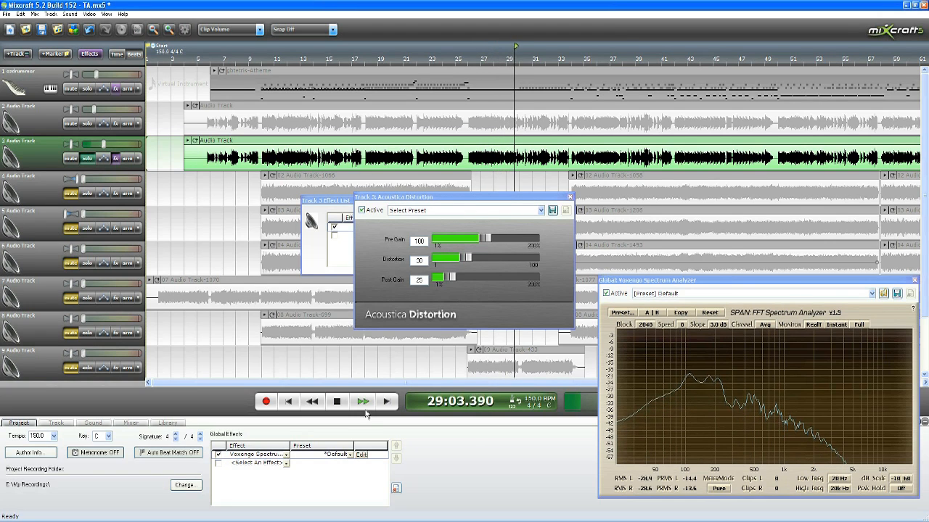
key("space")
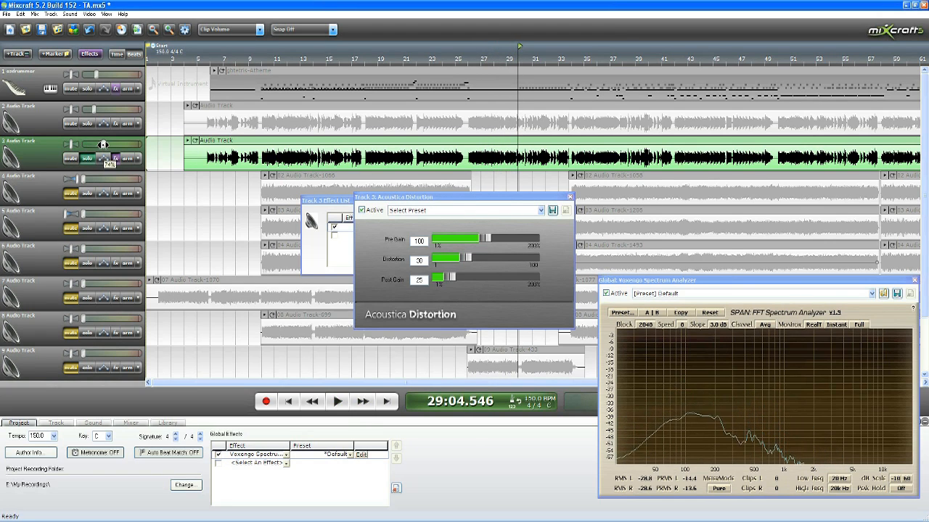
left_click_drag(101, 147, 87, 144)
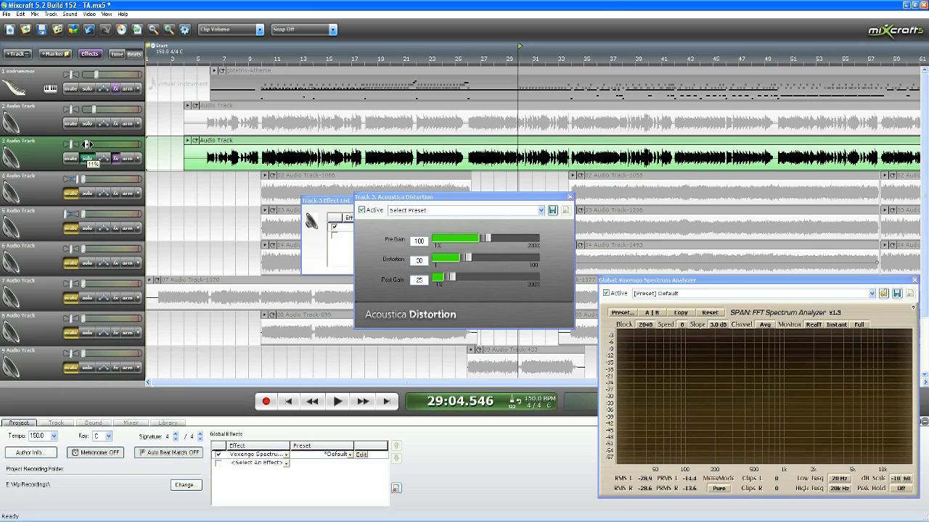
Step: Play with track 2 soloed alongside track 3, dropping track 3's volume to 0% for comparison and raising it slightly again
left_click(338, 401)
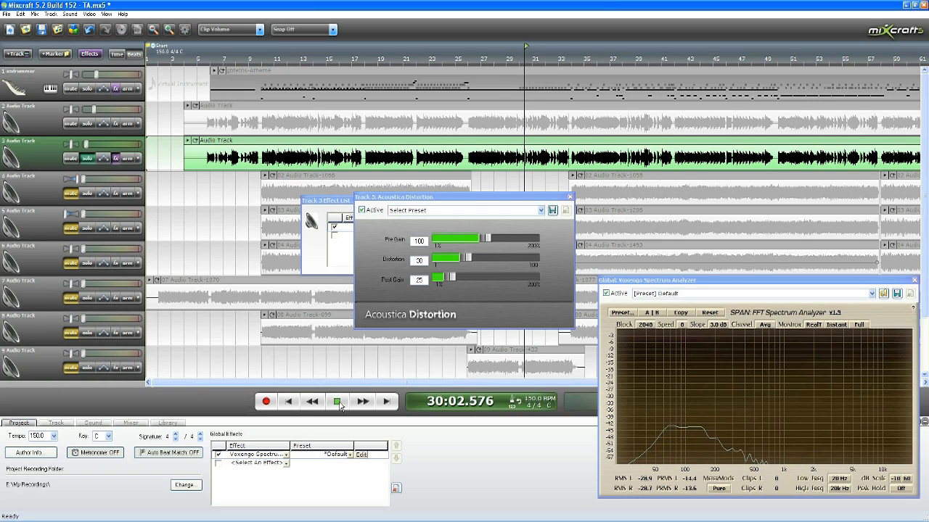
left_click(87, 124)
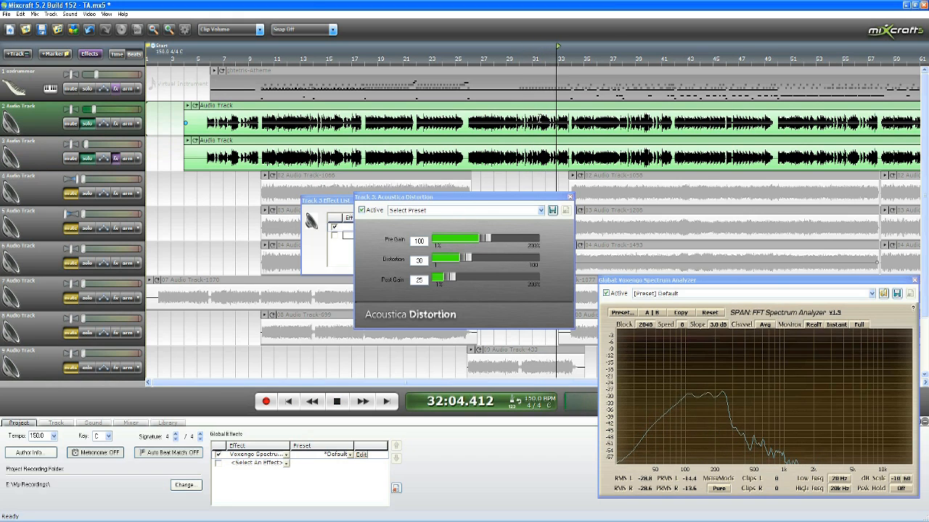
scroll(655, 147, "up", 3)
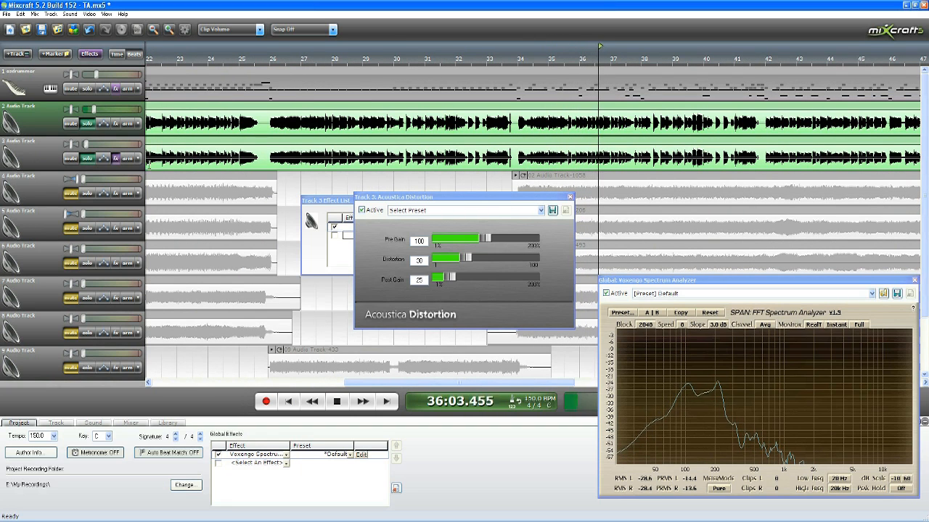
left_click(84, 144)
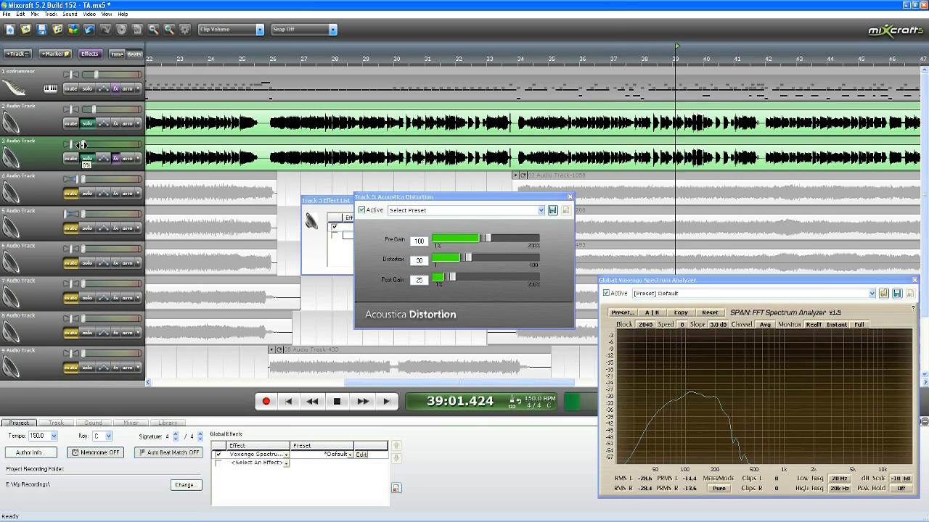
left_click_drag(82, 145, 87, 145)
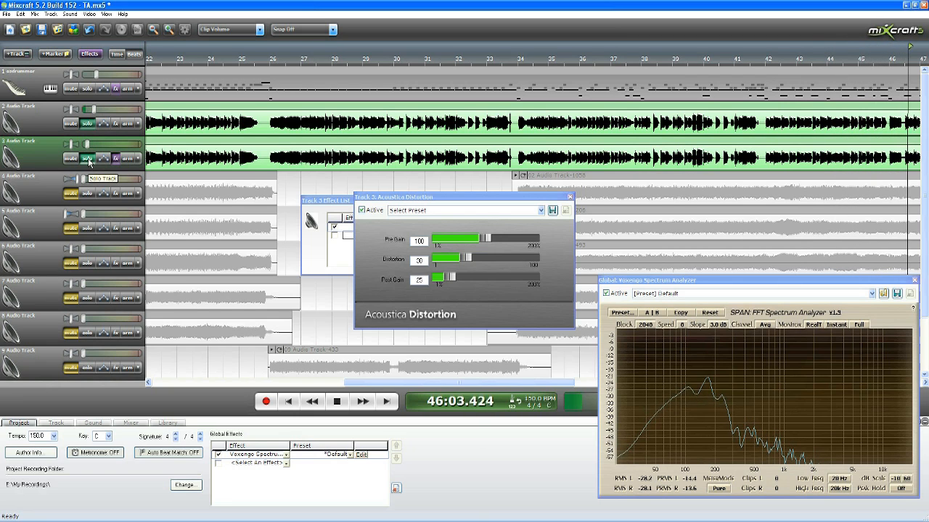
Step: Close the distortion settings and unsolo tracks 2 and 3 to bring the drums back into the mix
left_click(569, 197)
left_click(482, 251)
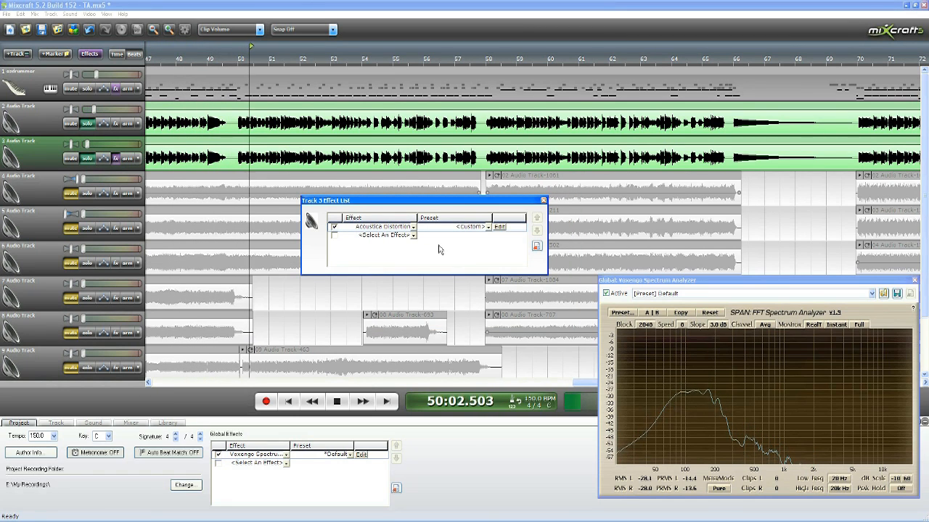
left_click(87, 124)
left_click(89, 159)
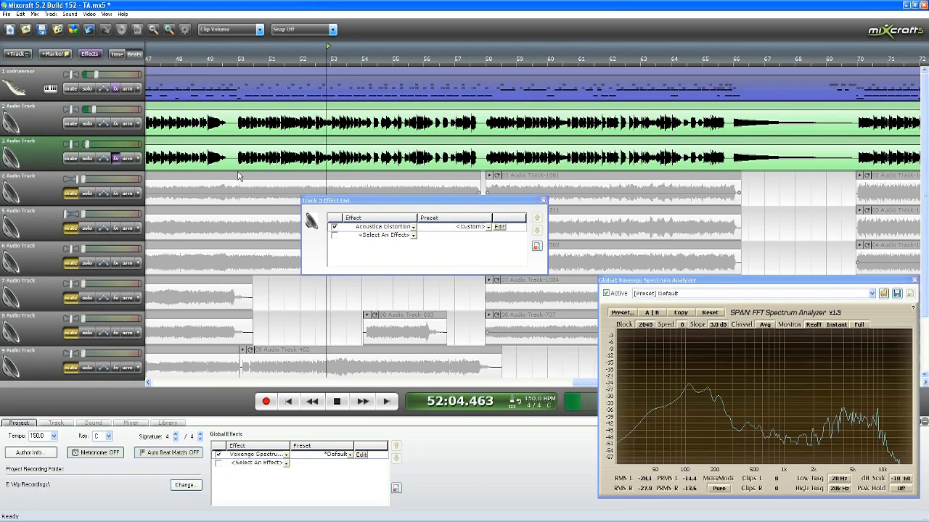
Step: Replay the mix from about measure 50, lower track 3's volume slightly, and stop playback
scroll(239, 175, "down", 2)
left_click(484, 47)
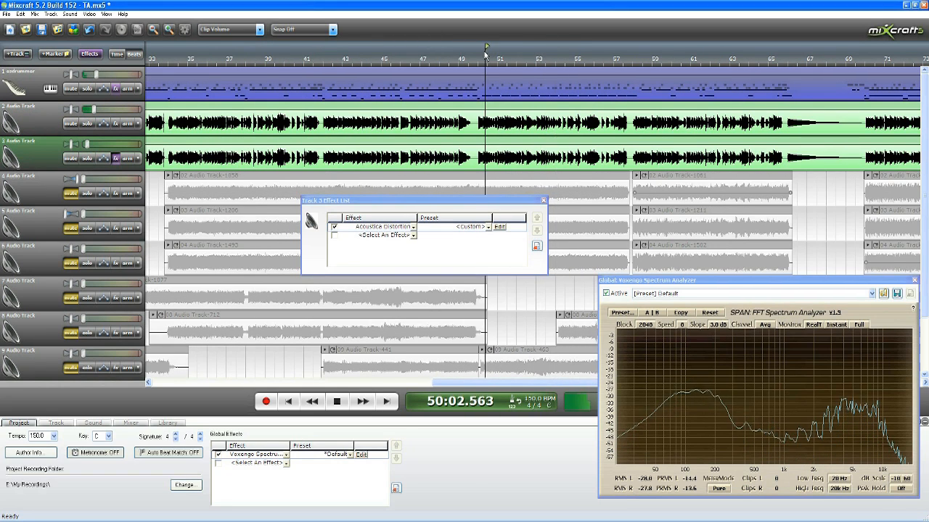
scroll(456, 133, "up", 1)
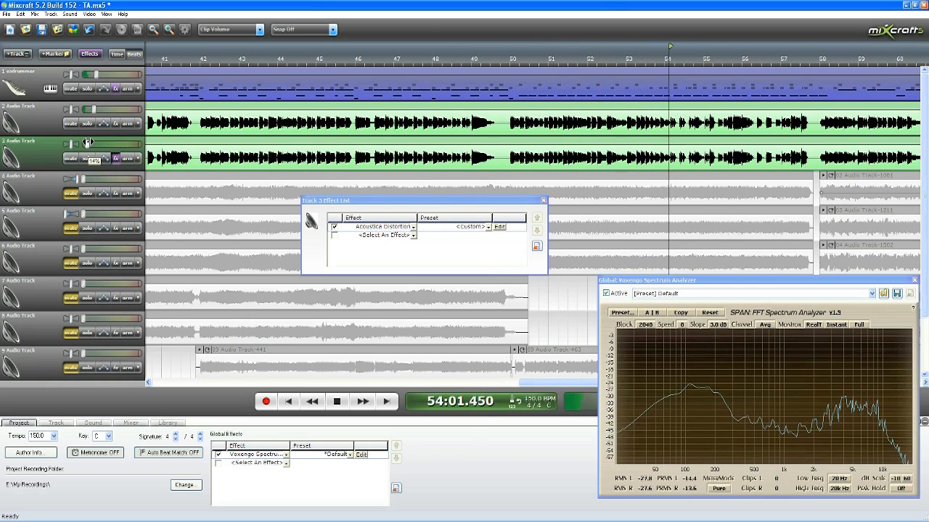
left_click_drag(88, 142, 86, 142)
scroll(319, 160, "down", 1)
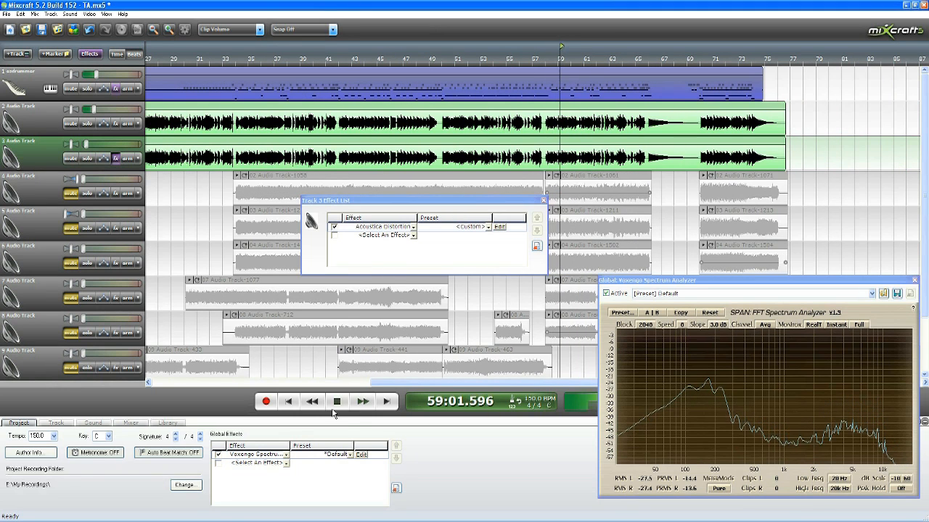
key("space")
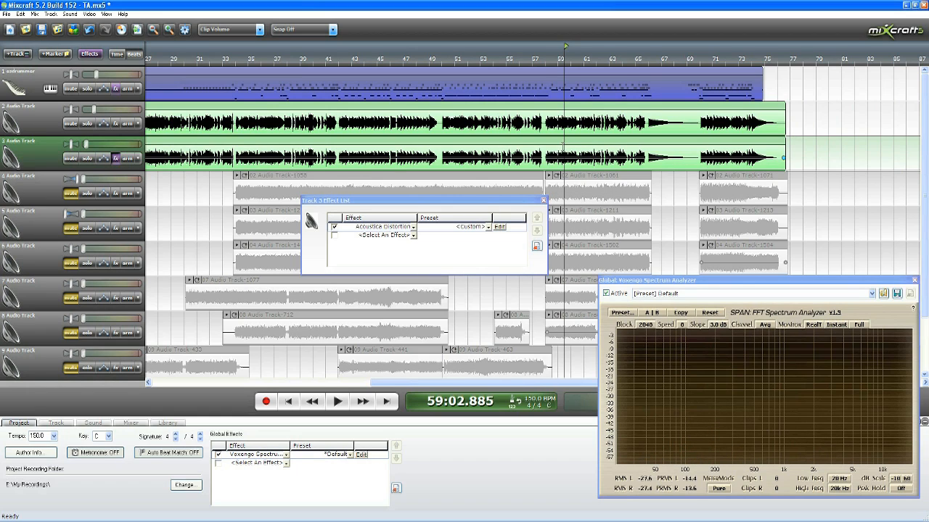
Step: Move track 3's effect list aside and trim the silent start of the clips on tracks 2 and 3 to about measure 5.6
scroll(484, 145, "down", 2)
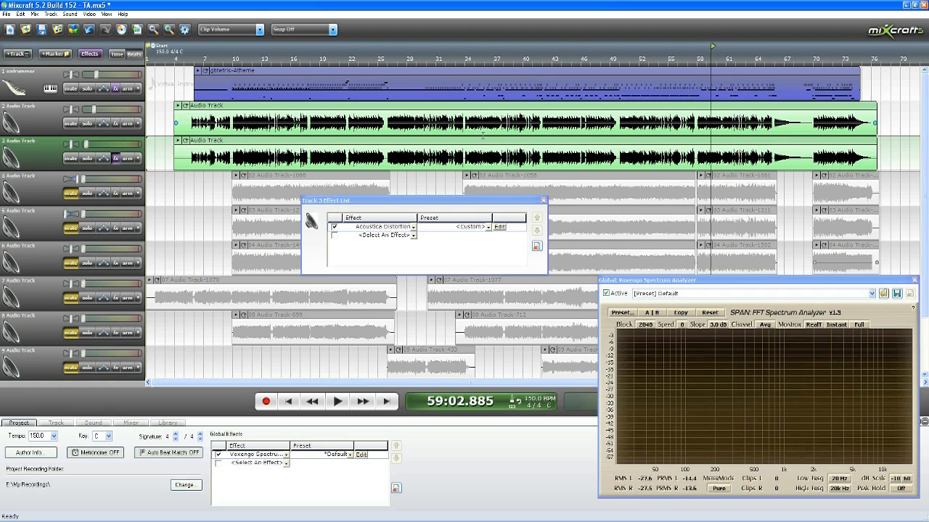
left_click_drag(503, 203, 814, 198)
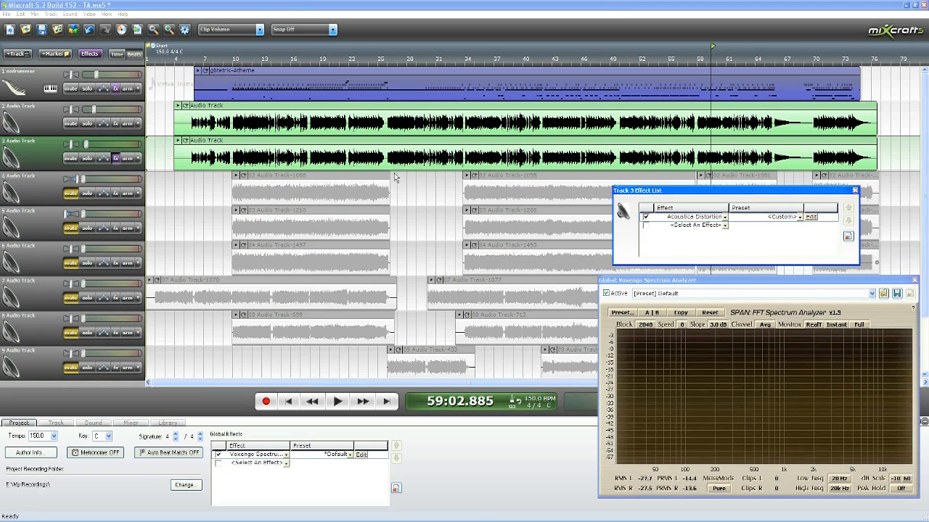
left_click_drag(157, 120, 186, 164)
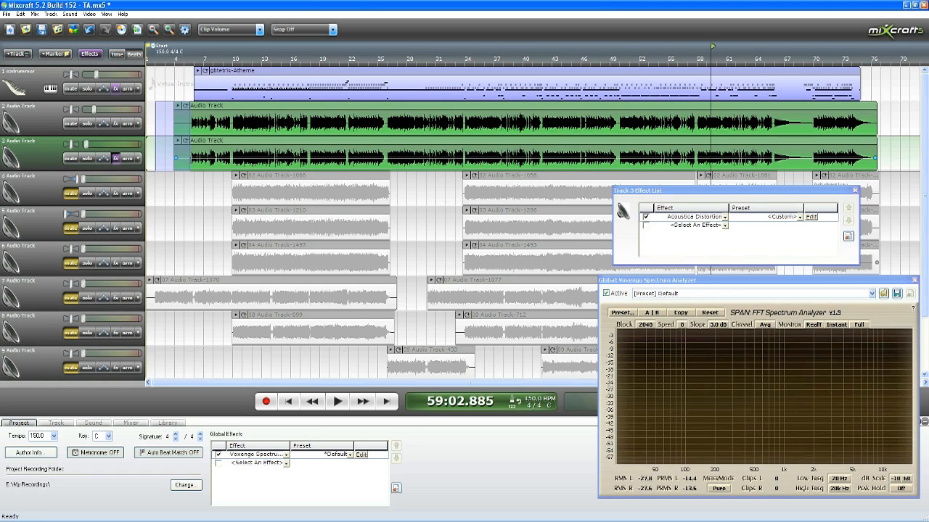
left_click(175, 158)
left_click(190, 57)
Step: Play and examine the trimmed start of the clips on tracks 2 and 3 up close
key("space")
scroll(272, 89, "up", 4)
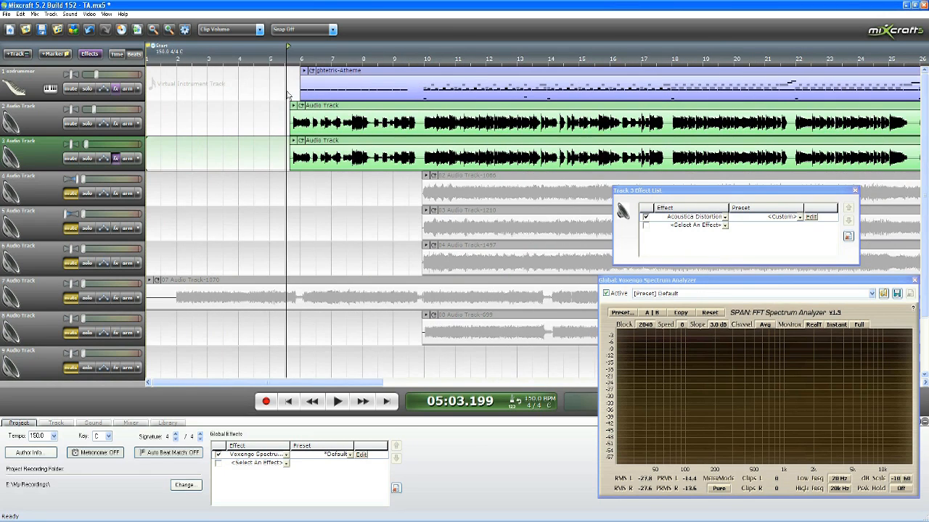
left_click_drag(473, 105, 514, 160)
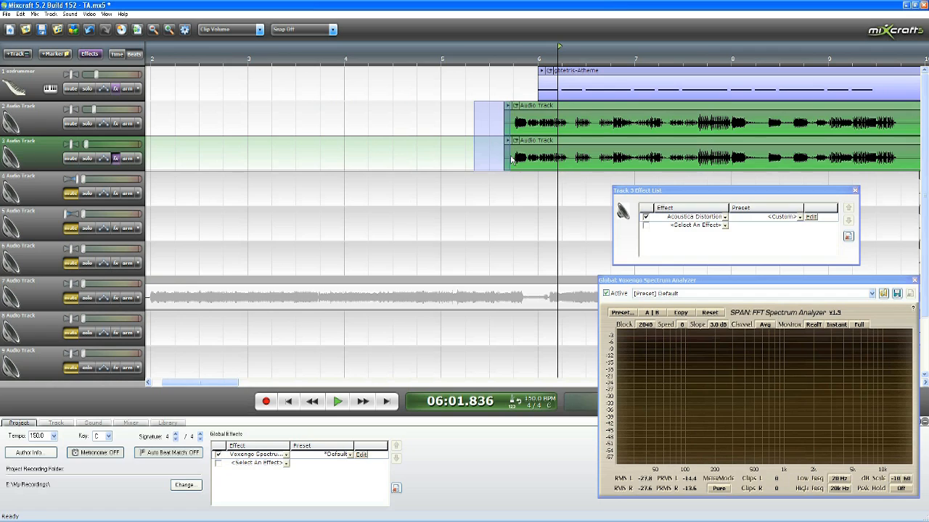
left_click_drag(515, 161, 503, 160)
left_click(500, 93)
left_click(497, 55)
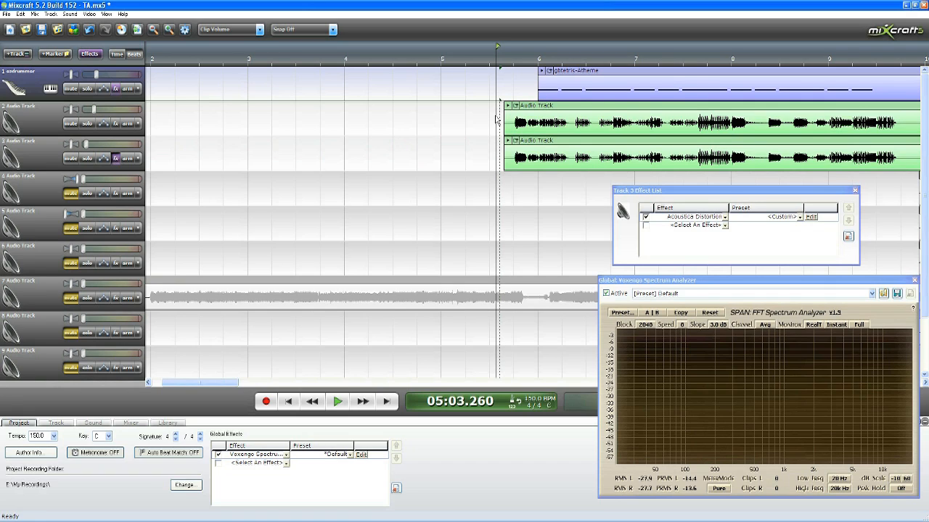
left_click_drag(490, 118, 513, 154)
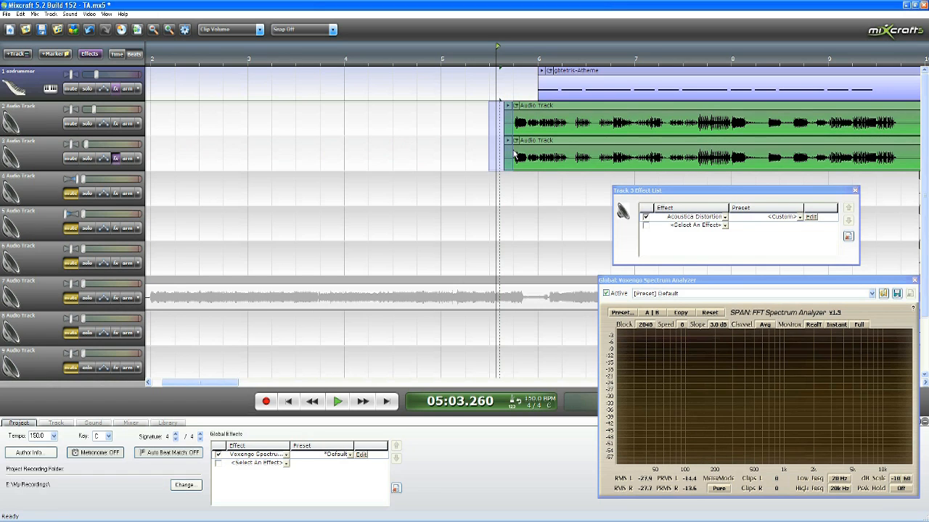
scroll(519, 101, "down", 6)
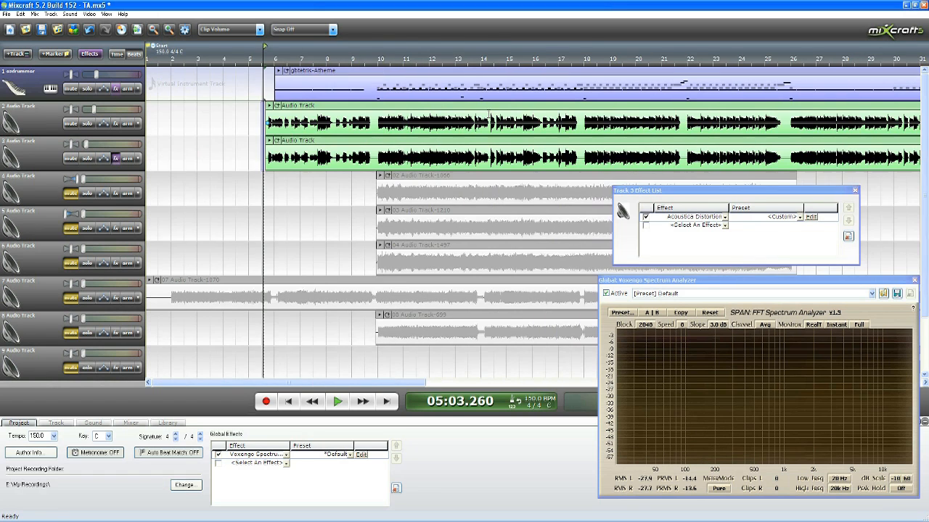
Step: Examine the end of the clips on tracks 2 and 3 around measures 74 to 77
left_click(433, 65)
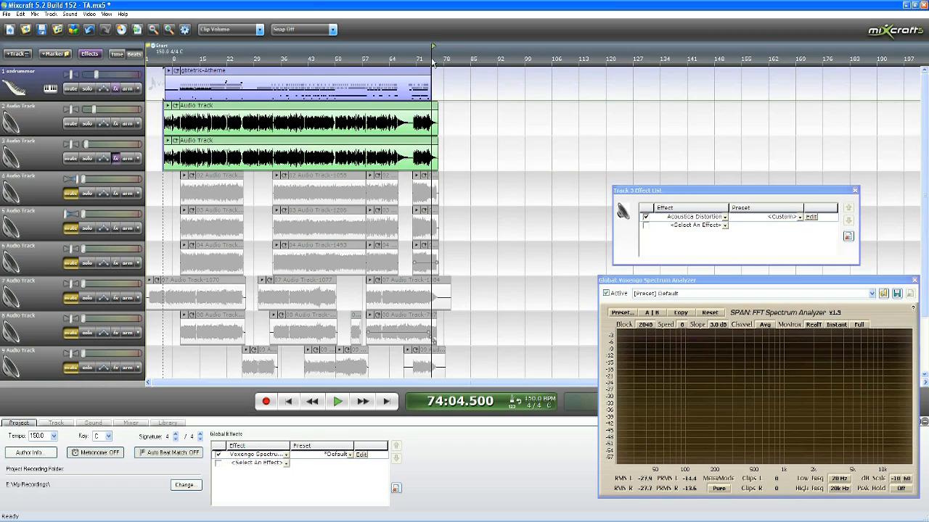
scroll(721, 135, "up", 6)
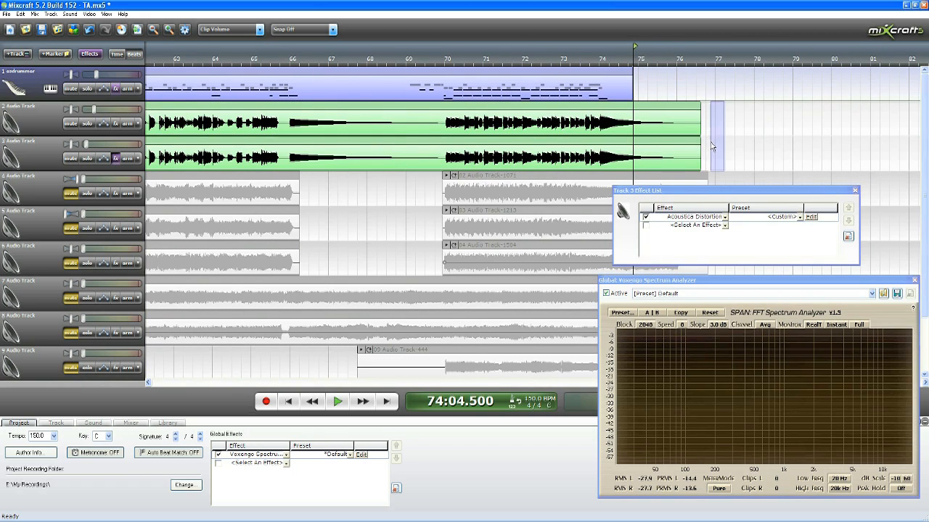
scroll(720, 135, "down", 2)
left_click(356, 52)
scroll(357, 52, "down", 2)
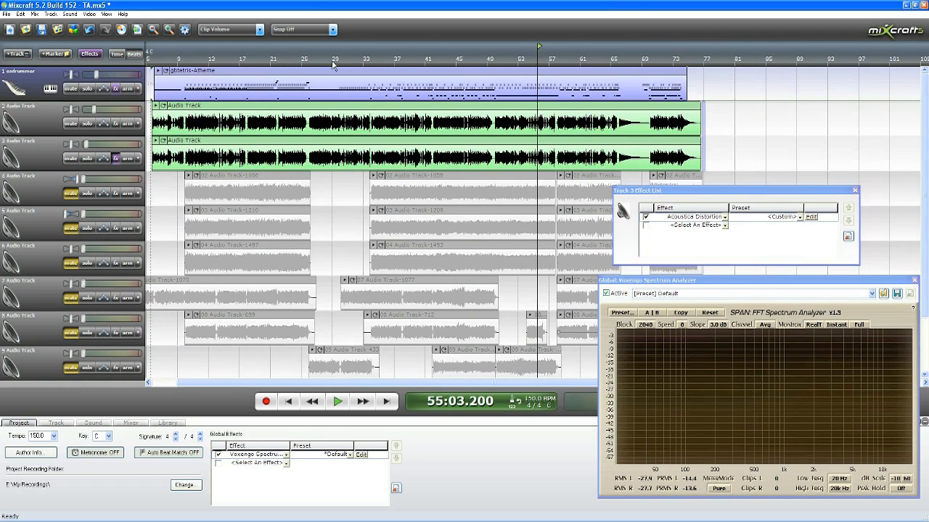
Step: Unmute and solo tracks 4 and 5
left_click(164, 192)
scroll(198, 188, "up", 1)
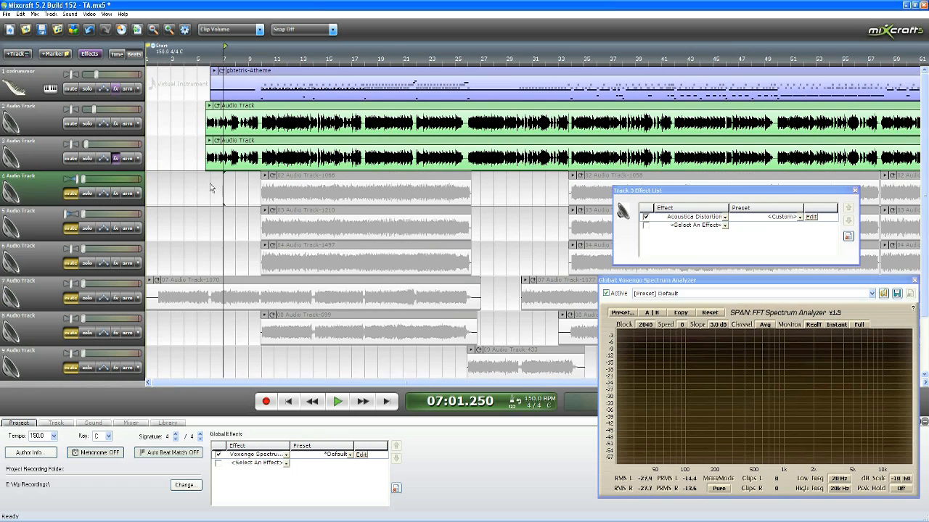
left_click(71, 193)
left_click(70, 228)
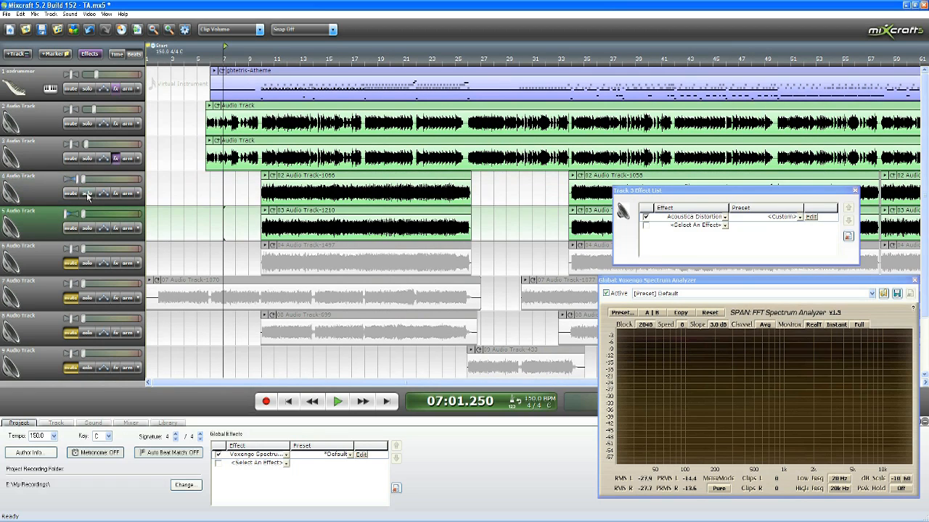
left_click(87, 193)
left_click(87, 228)
Step: Play tracks 4 and 5 from about measure 10, raise both their volumes slightly, and stop playback
left_click(259, 80)
key("space")
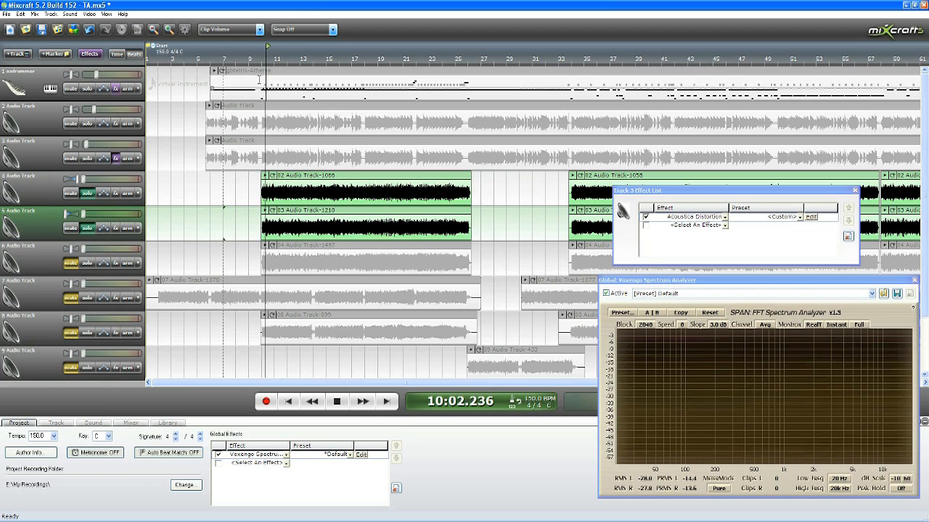
left_click(88, 179)
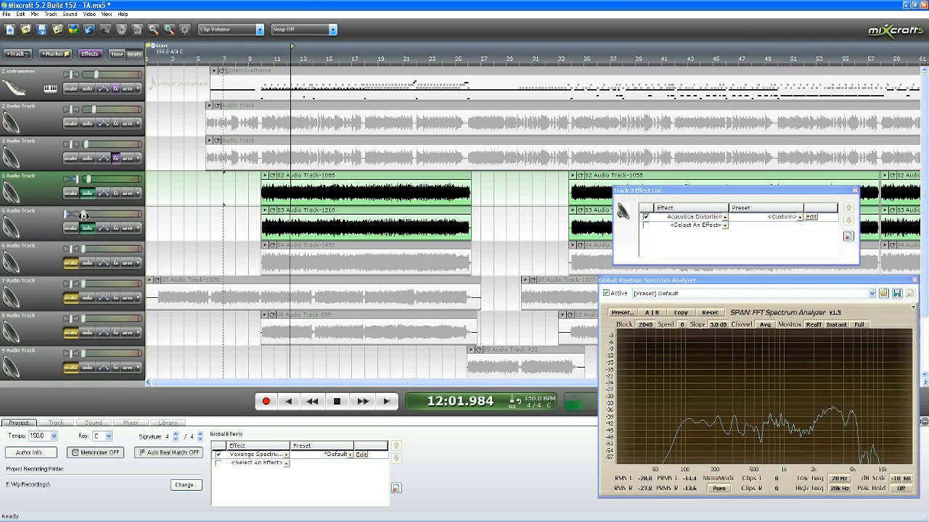
left_click(87, 214)
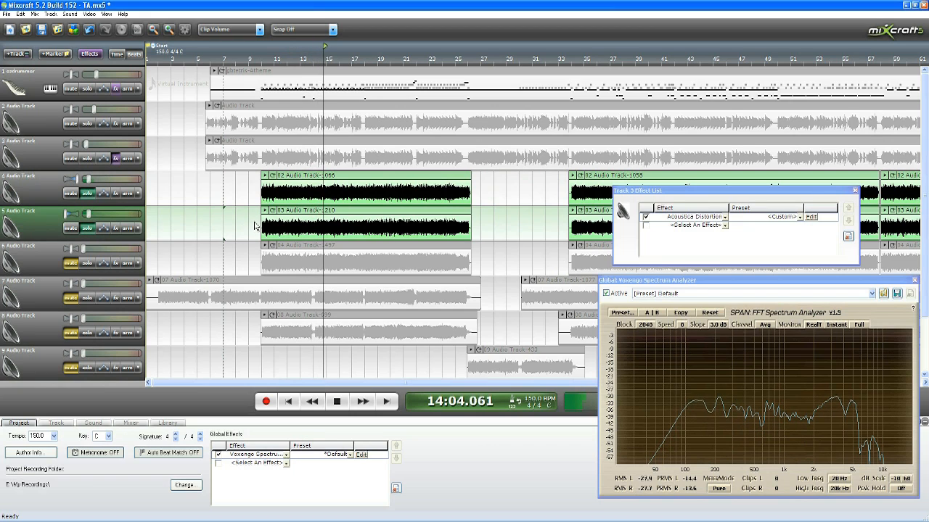
key("space")
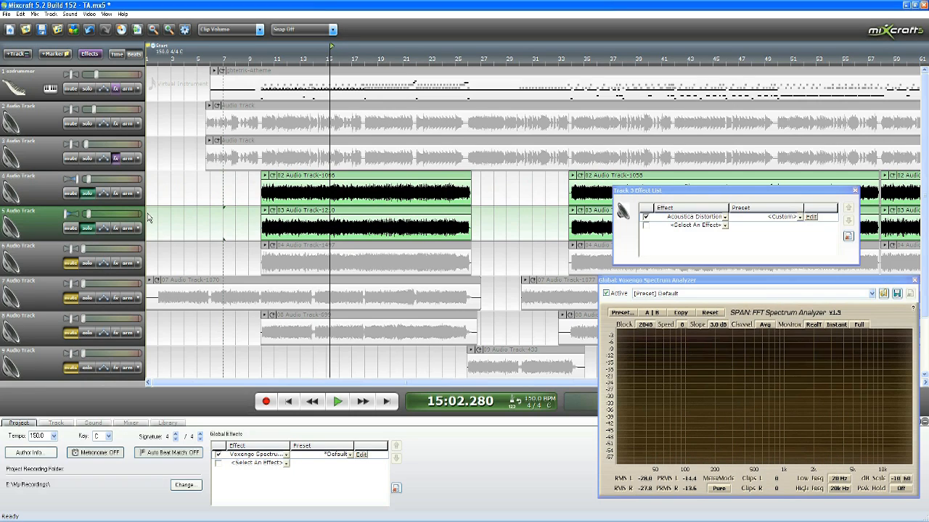
Step: Play short passages of tracks 4 and 5 from about measures 10 and 33 while examining the spectrum analyzer
left_click(257, 54)
key("space")
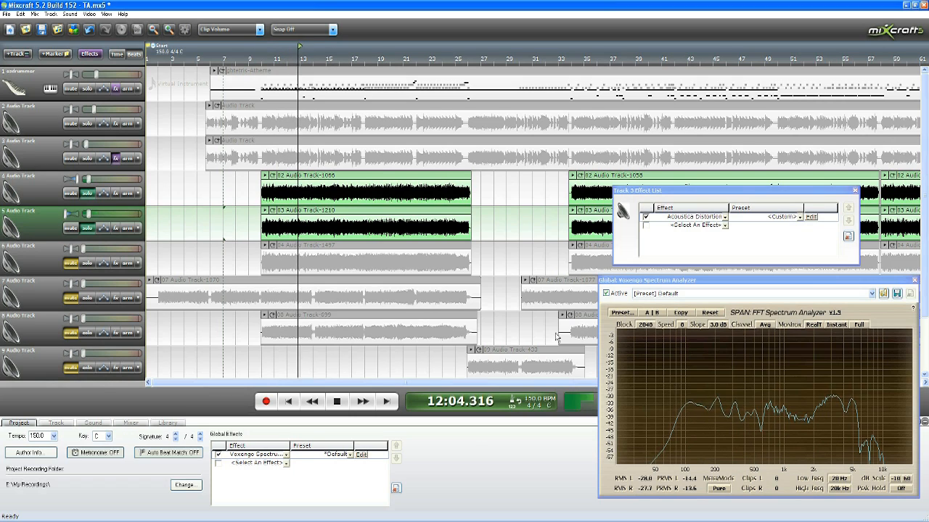
key("space")
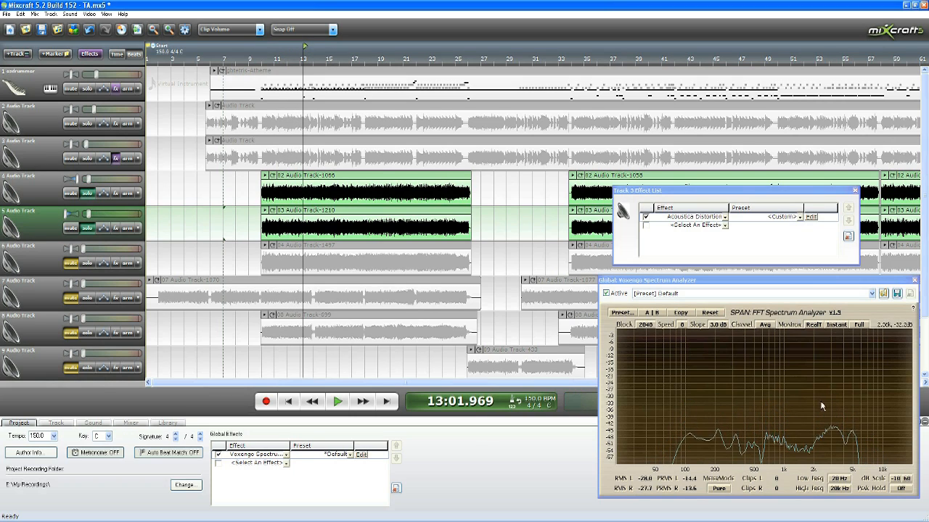
left_click(563, 63)
key("space")
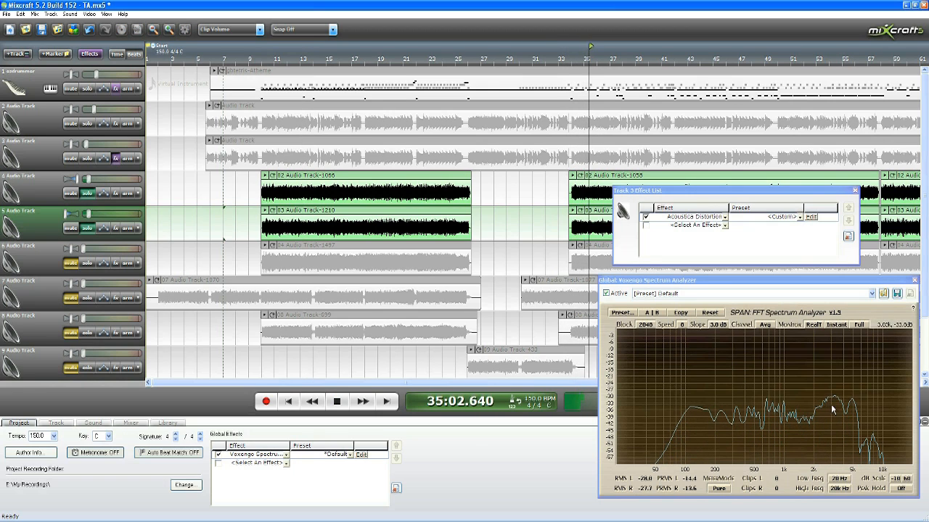
key("space")
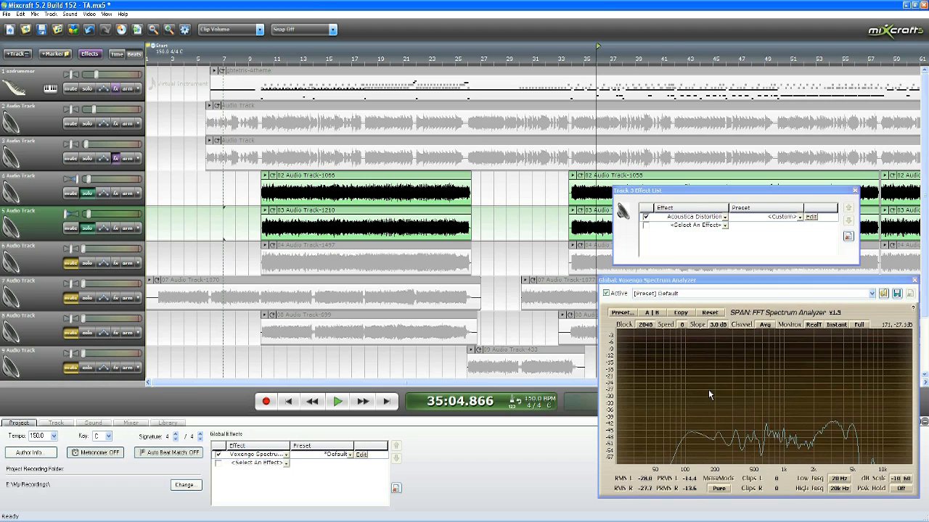
Step: Replay tracks 4 and 5 from 33:02 and examine the peaks around 3 kHz in the spectrum analyzer
scroll(581, 203, "down", 3)
scroll(580, 203, "up", 1)
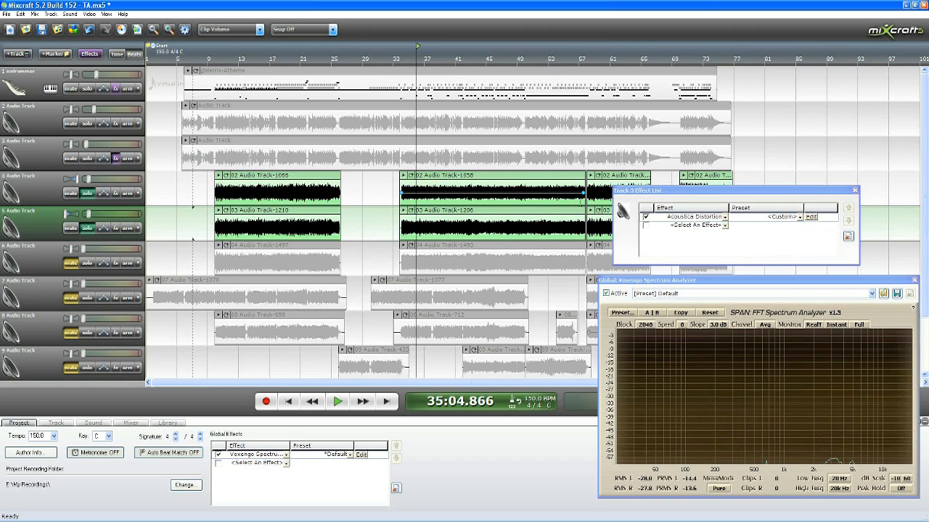
scroll(580, 203, "up", 1)
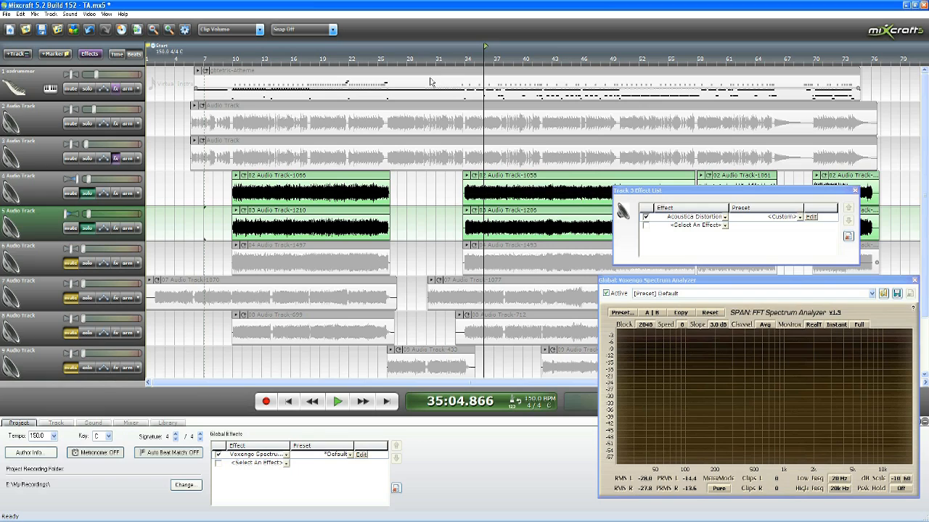
left_click(459, 73)
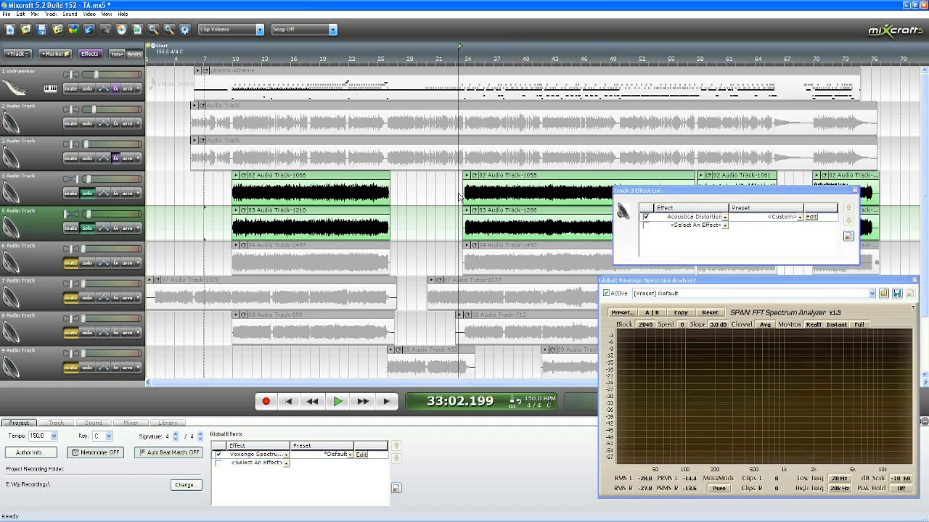
key("space")
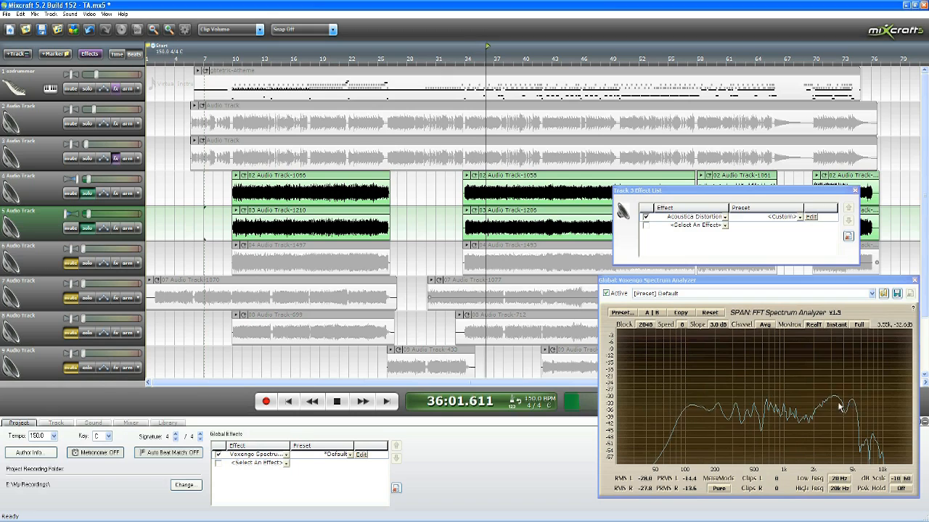
key("space")
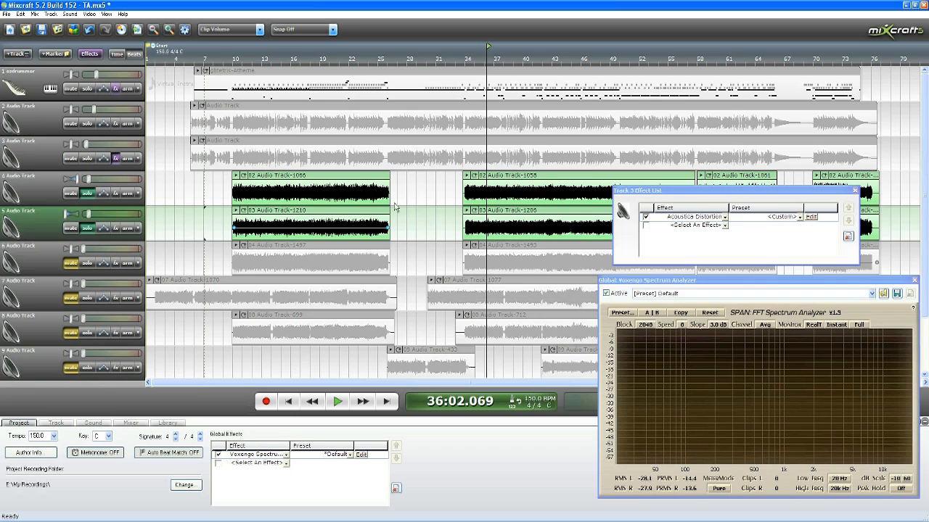
Step: Unmute and solo track 6, and play it together with tracks 4 and 5 from about measure 34
left_click(463, 63)
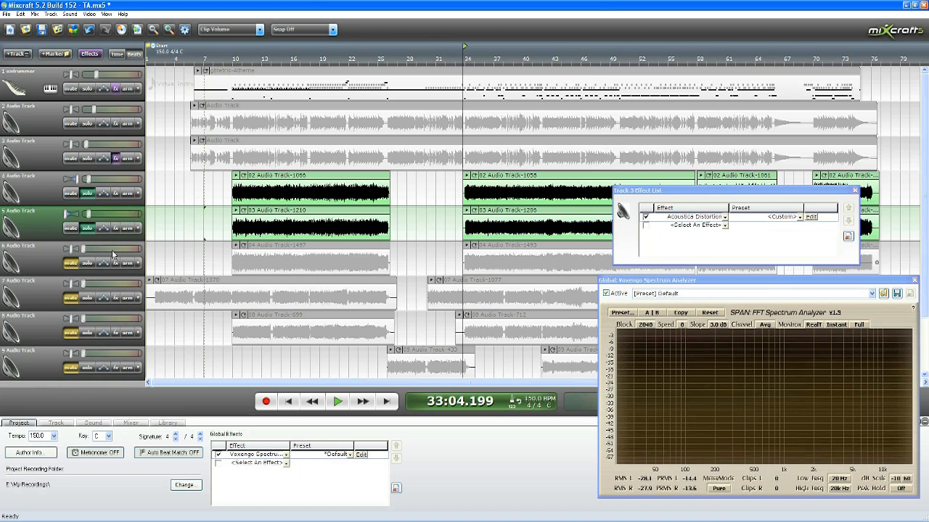
left_click(70, 263)
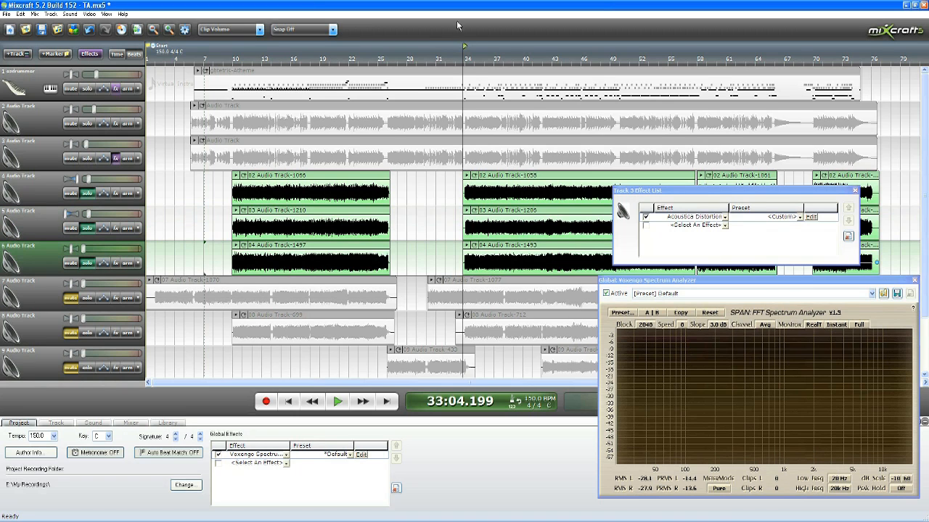
left_click(466, 63)
key("space")
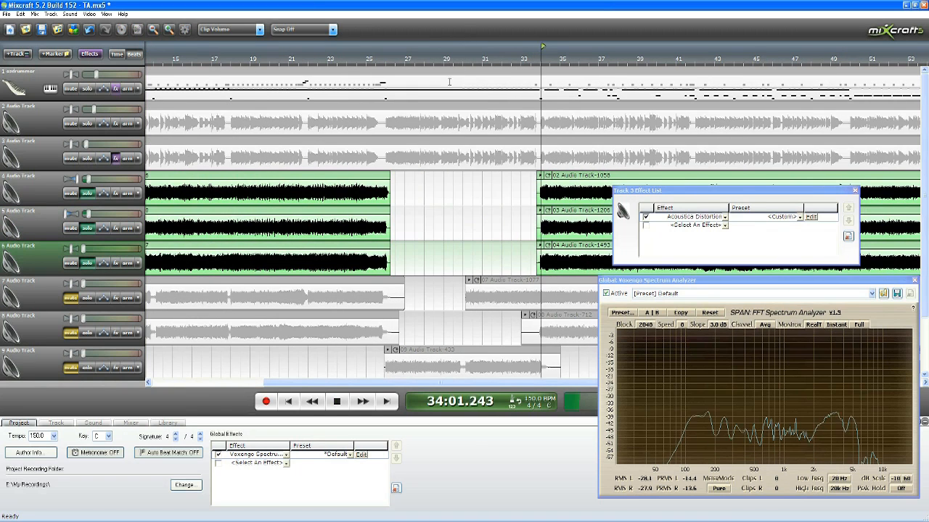
key("space")
Step: Replay tracks 4 to 6 from 33:04, raise track 6's volume and lower it a touch, and stop playback
scroll(515, 235, "down", 1)
scroll(515, 235, "up", 1)
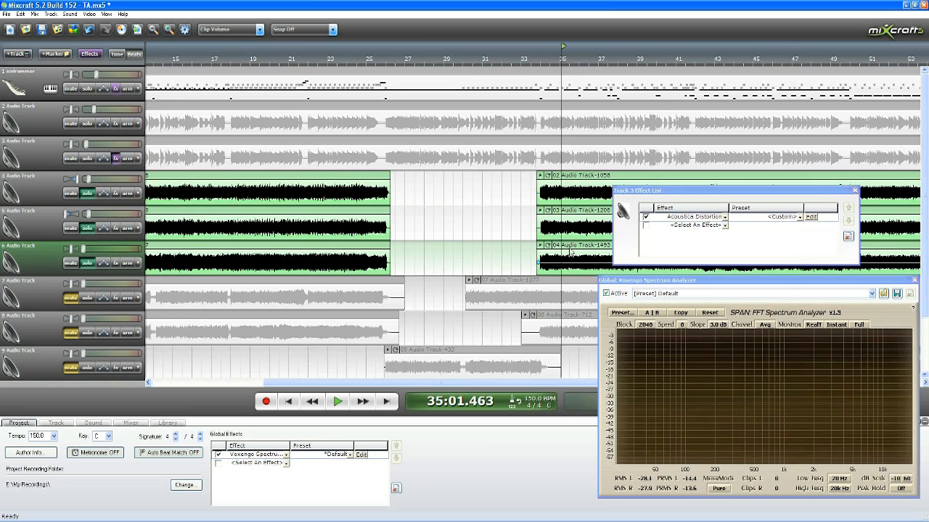
scroll(368, 254, "down", 2)
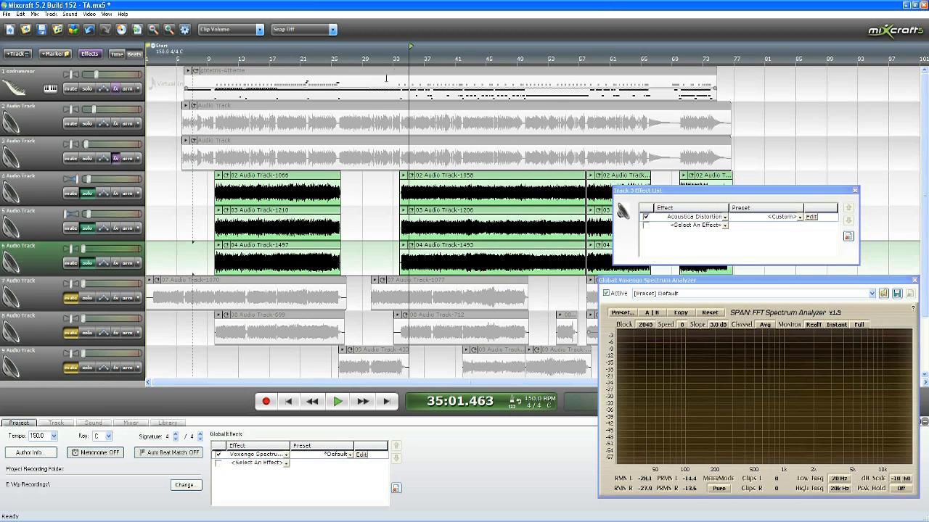
scroll(398, 117, "up", 2)
scroll(398, 118, "up", 2)
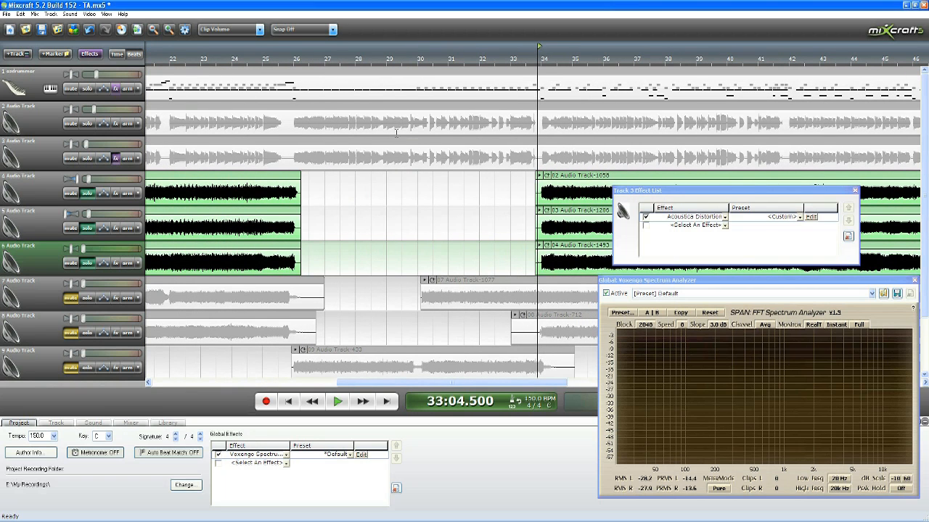
key("space")
left_click_drag(84, 248, 88, 249)
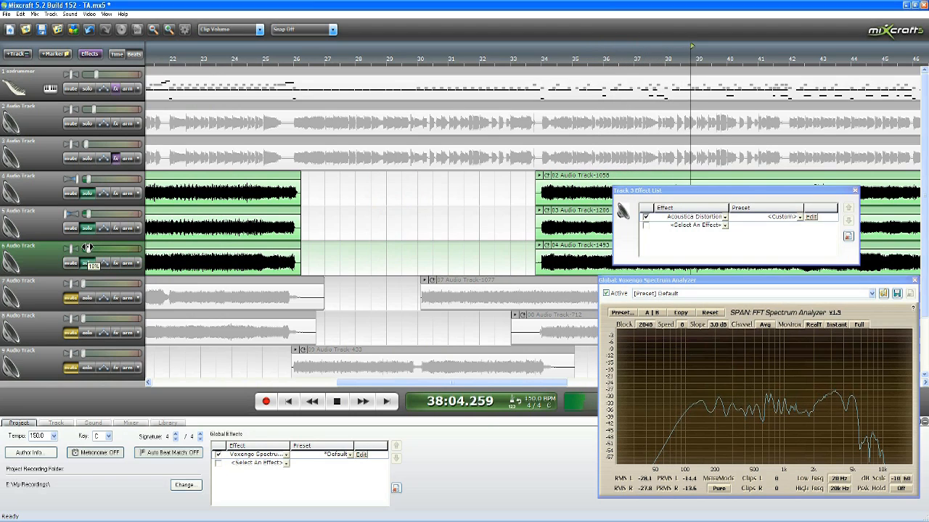
left_click_drag(88, 249, 87, 248)
key("space")
Step: Replay soloed tracks 4 to 6 twice from about measure 33 and examine the balance in the spectrum analyzer
scroll(344, 222, "down", 2)
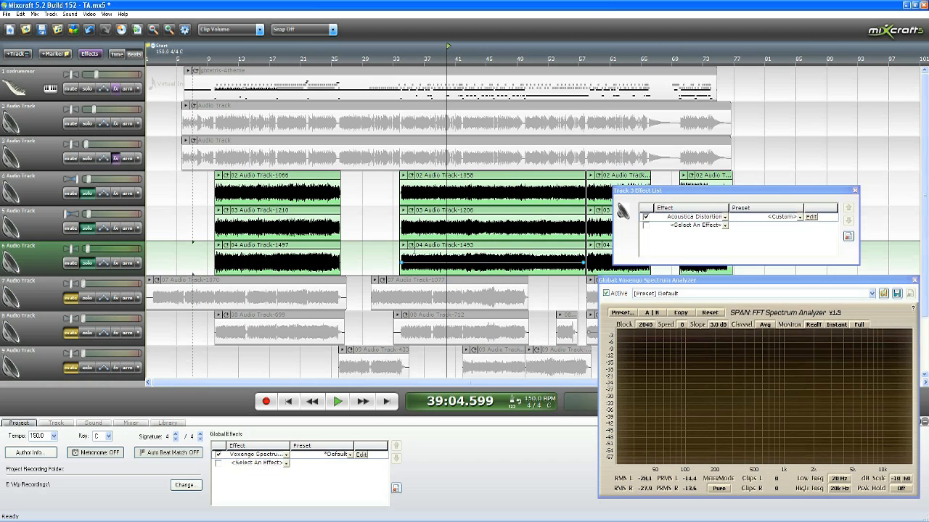
left_click(399, 58)
key("space")
scroll(395, 79, "up", 1)
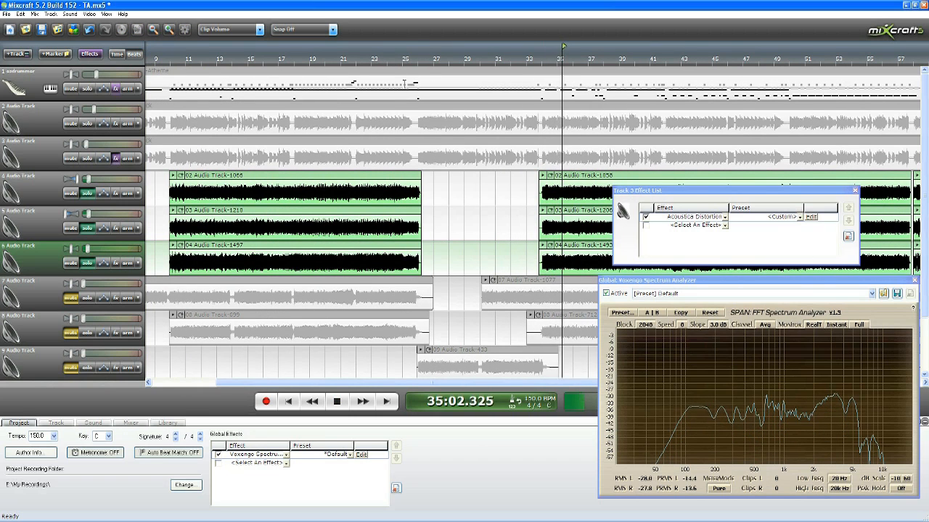
key("space")
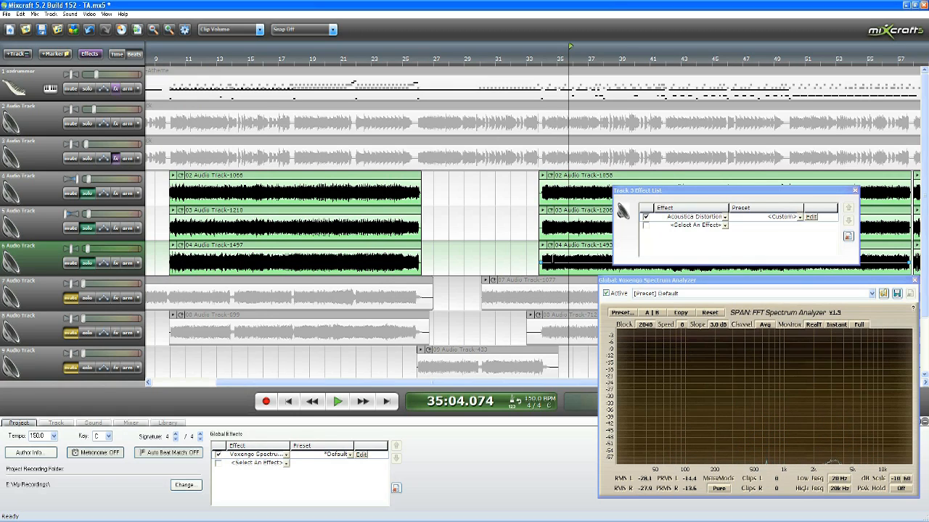
left_click(537, 149)
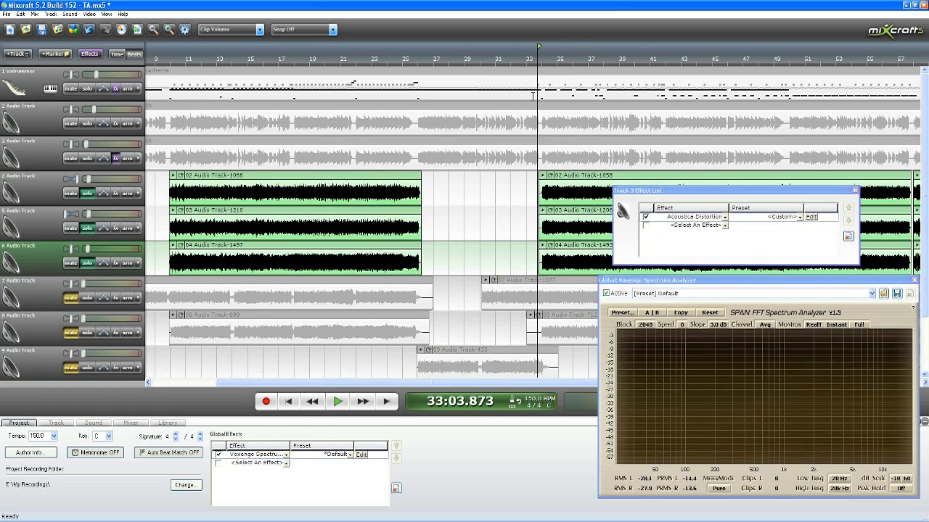
key("space")
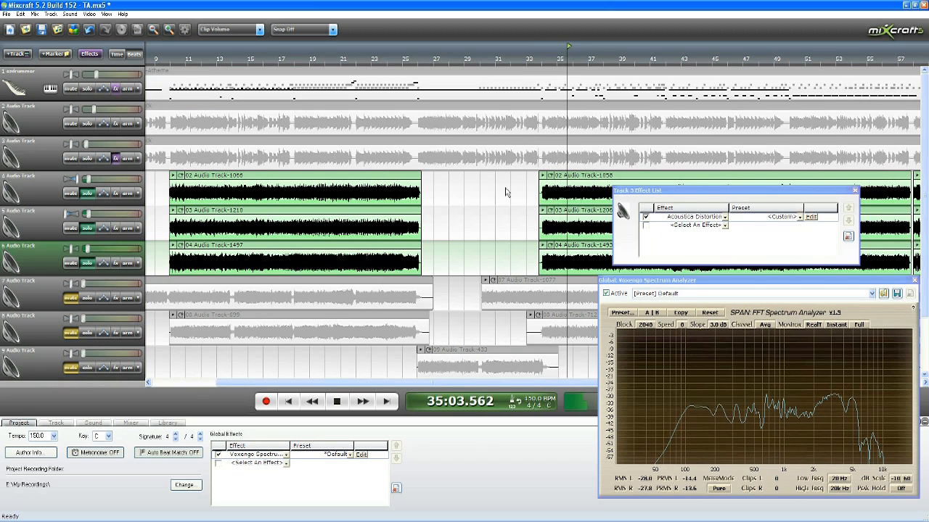
scroll(506, 189, "down", 3)
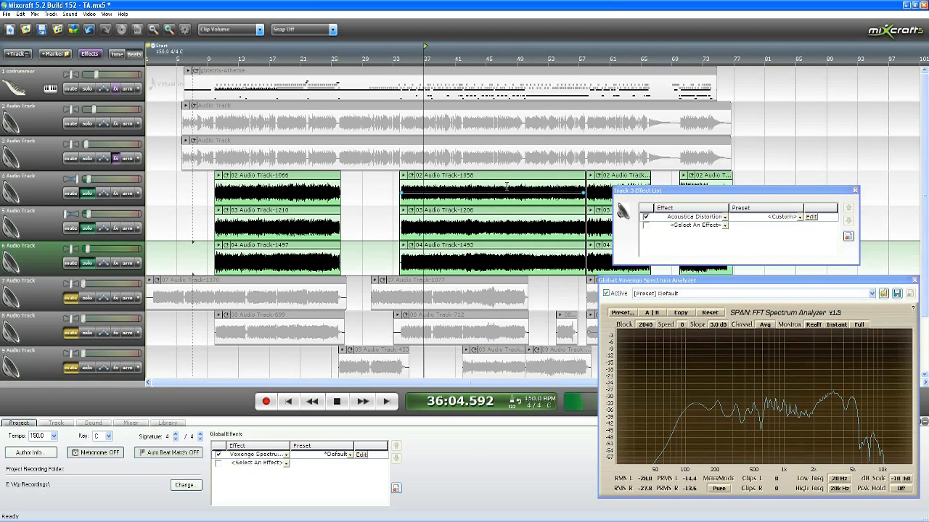
key("space")
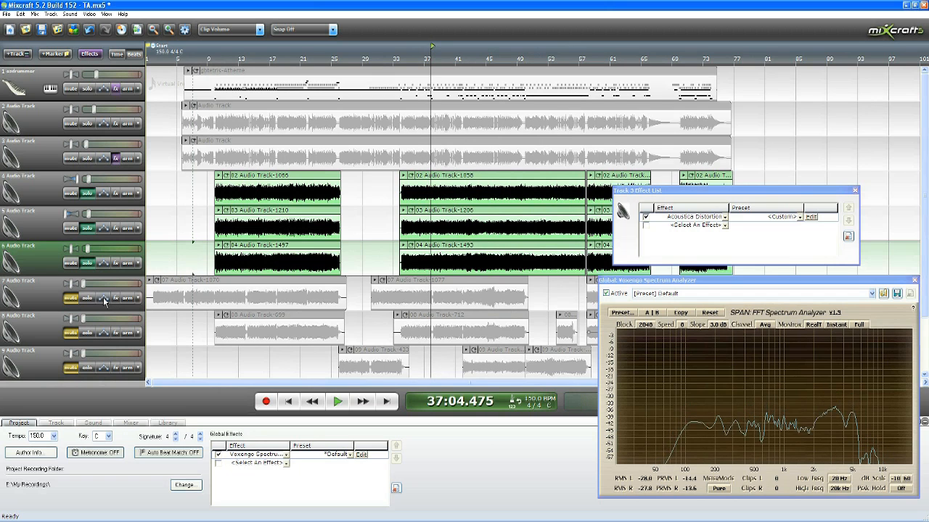
Step: Turn off solo on tracks 6, 5 and 4
left_click(86, 264)
left_click(87, 229)
left_click(86, 194)
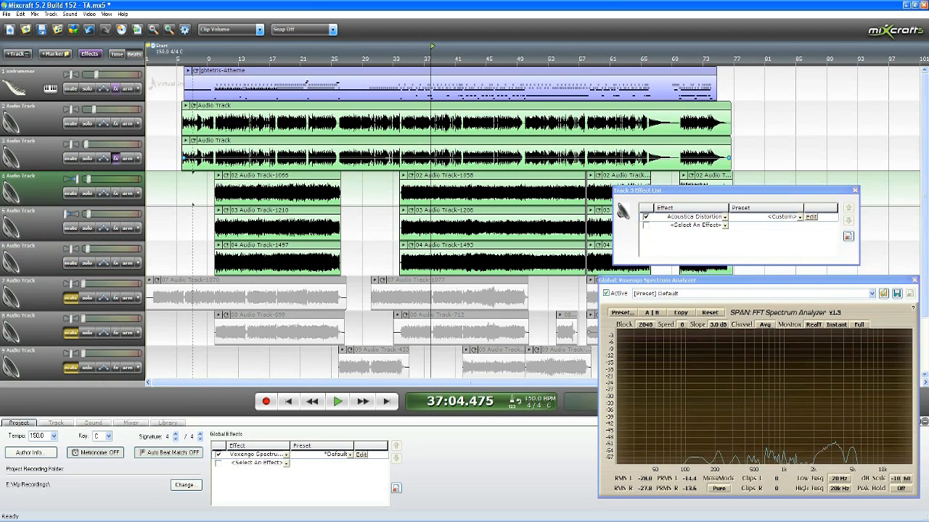
Step: Play all unmuted tracks from about measure 33 to measure 38 and examine the combined spectrum
left_click(402, 62)
key("space")
scroll(410, 116, "up", 1)
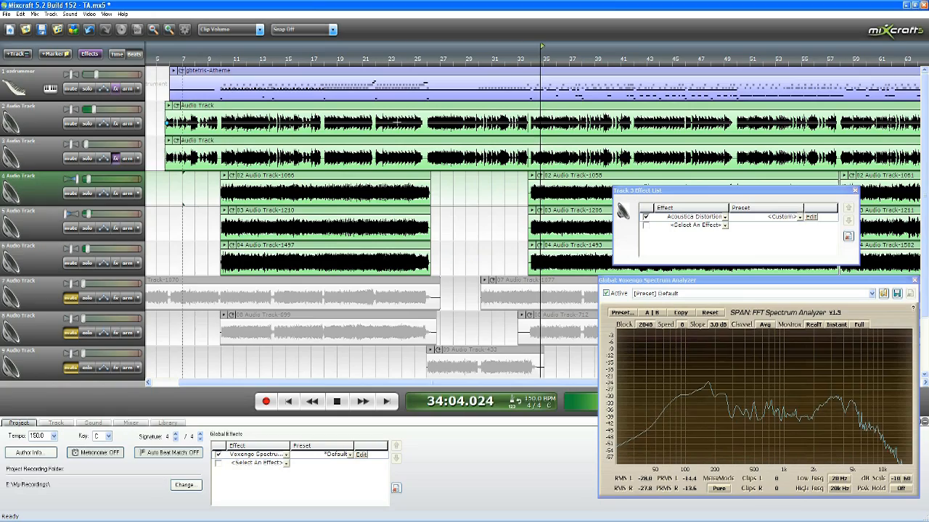
scroll(426, 145, "up", 2)
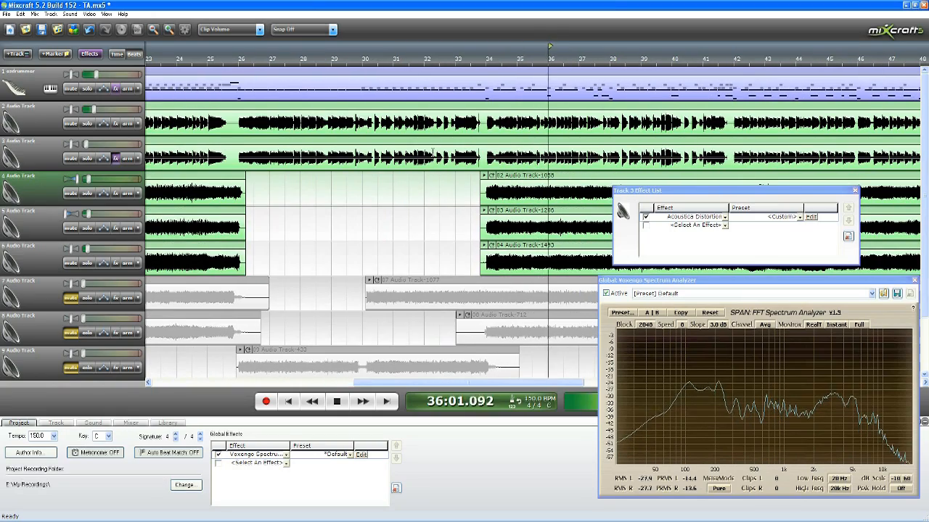
scroll(434, 154, "down", 2)
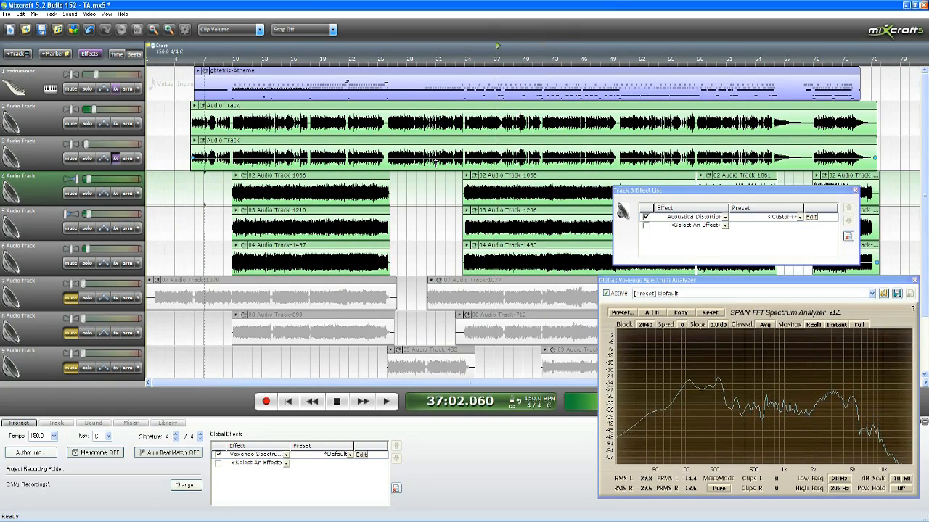
scroll(434, 191, "down", 1)
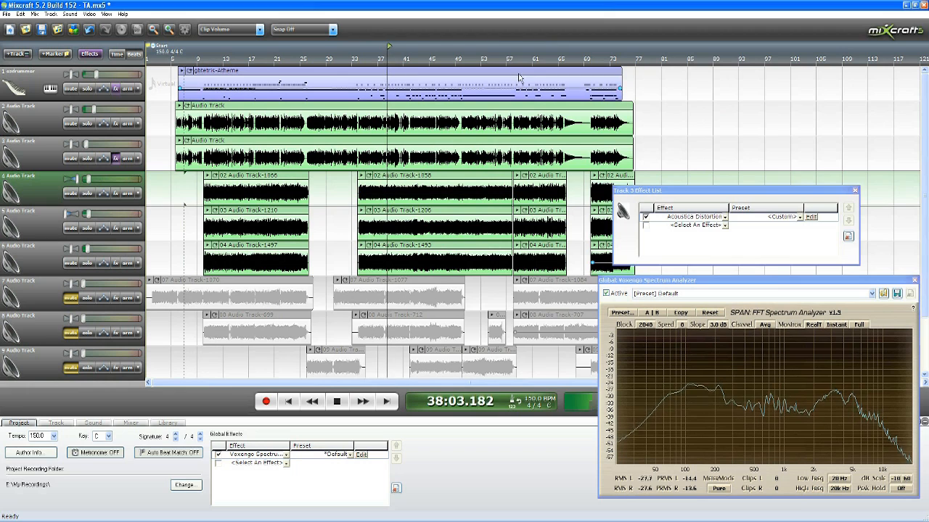
key("space")
Step: Replay the unmuted tracks from 34:01 and raise the volumes of tracks 4, 5 and 6 slightly
scroll(533, 173, "down", 2)
scroll(533, 174, "up", 2)
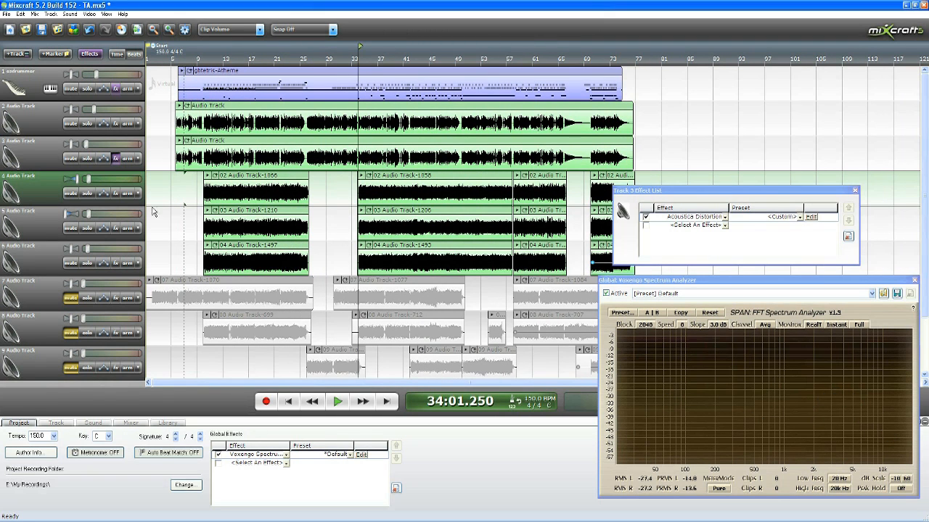
key("space")
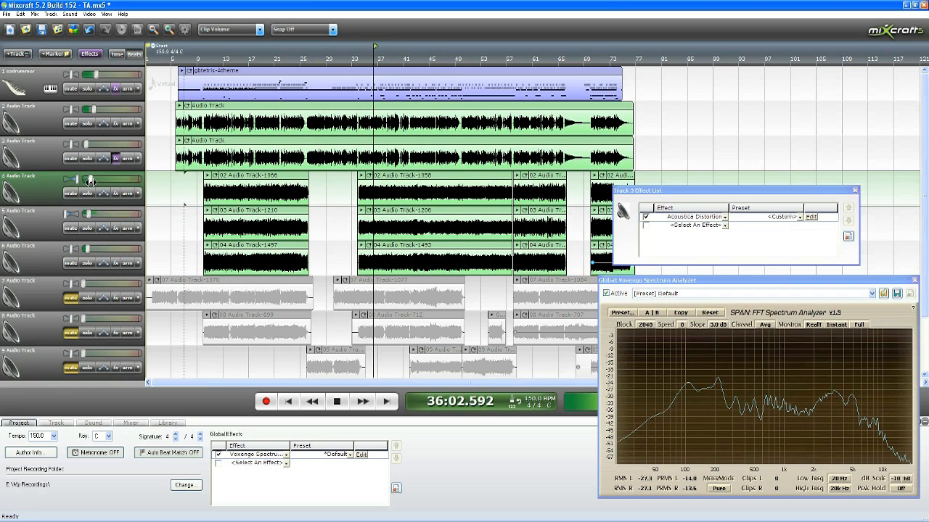
left_click(89, 215)
left_click(87, 248)
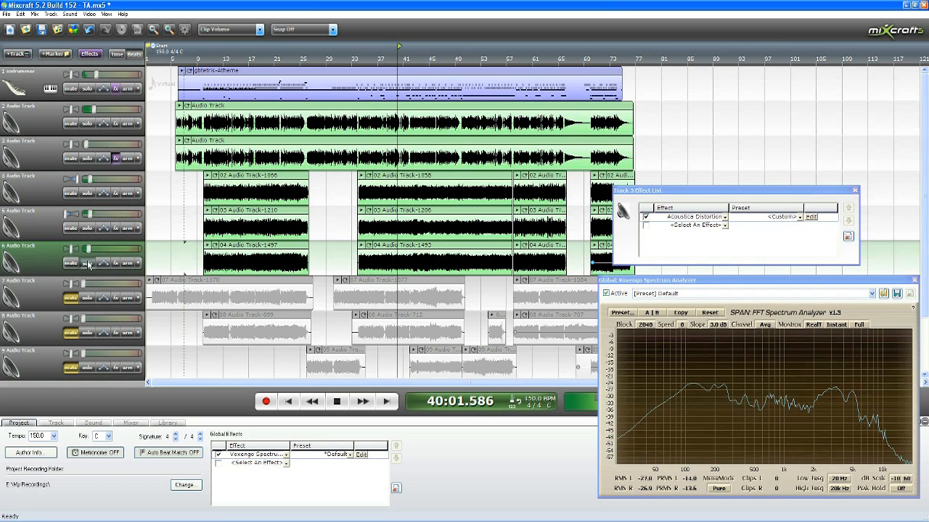
left_click(87, 263)
left_click(87, 263)
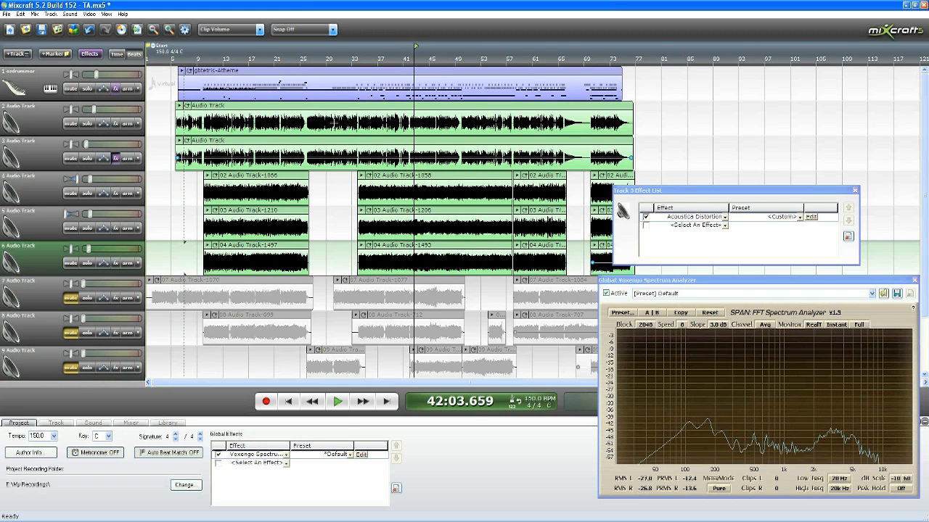
Step: Solo tracks 2 through 6, leaving the drum track out
left_click(87, 262)
left_click(88, 227)
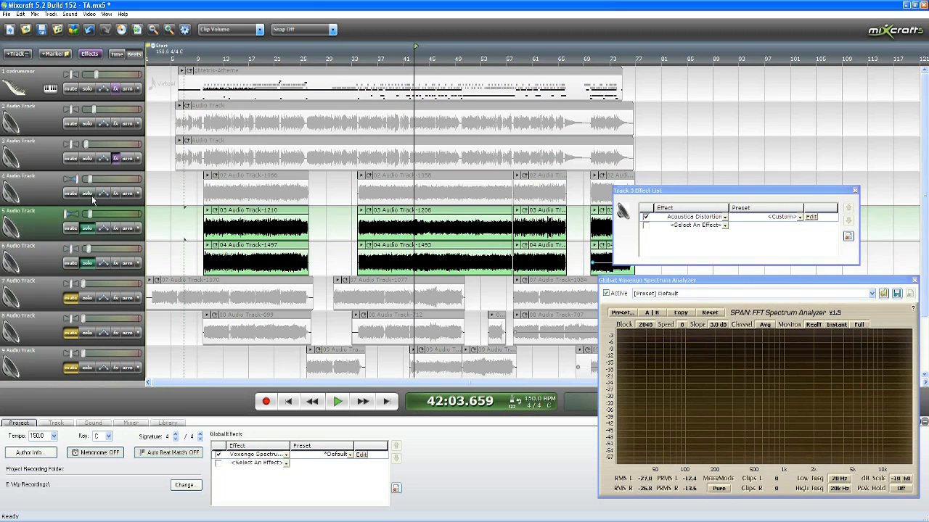
left_click(87, 193)
left_click(87, 158)
left_click(87, 124)
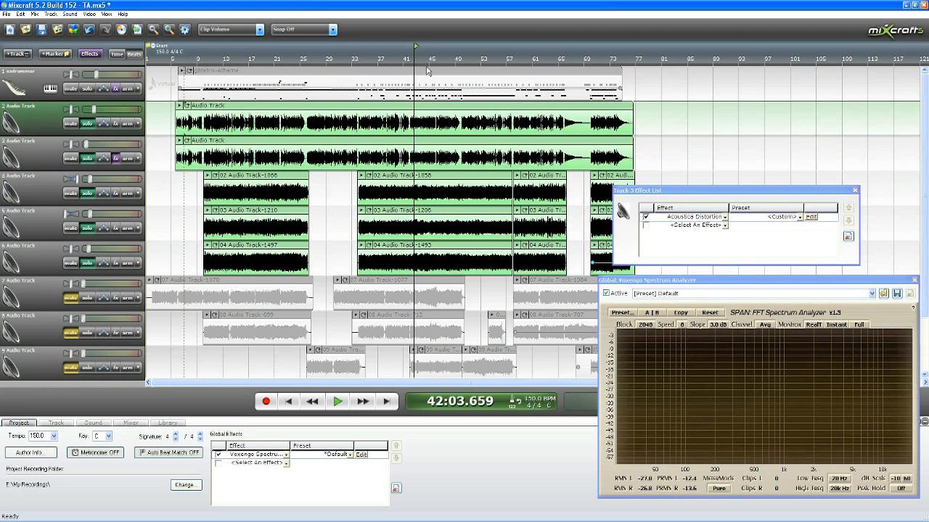
Step: Play soloed tracks 2 to 6 from about measure 34 to measure 37 and compare their levels
left_click(357, 57)
key("space")
scroll(351, 84, "up", 3)
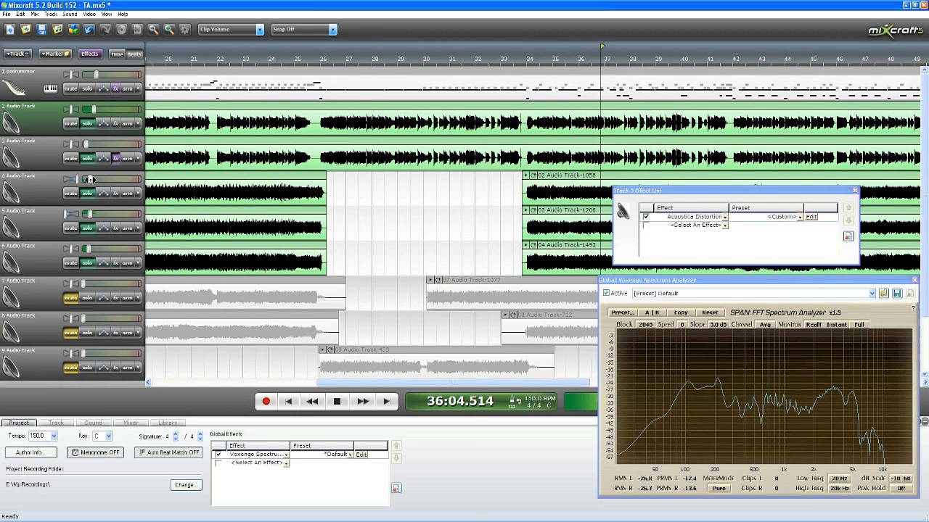
key("space")
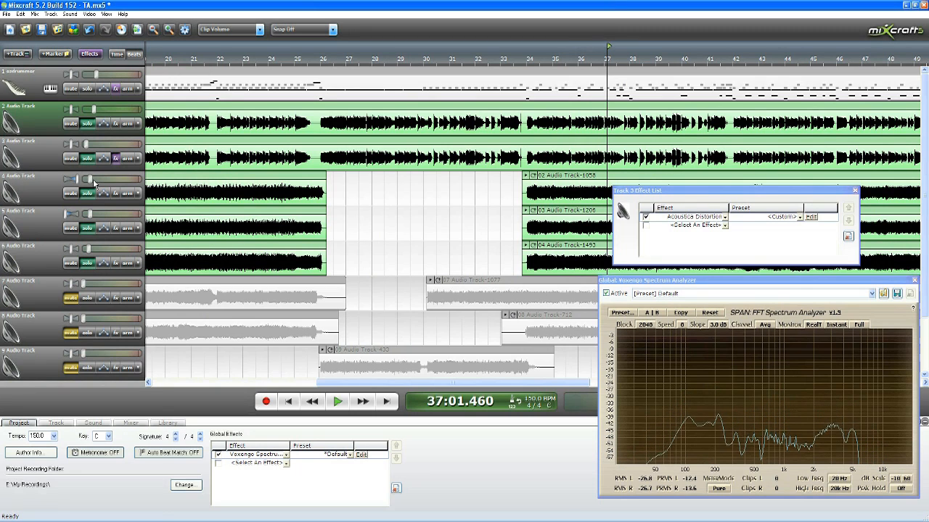
Step: Lower the volumes of tracks 4 and 5 slightly and set track 6's volume to 14%
scroll(357, 162, "down", 1)
scroll(352, 163, "down", 1)
scroll(352, 163, "up", 1)
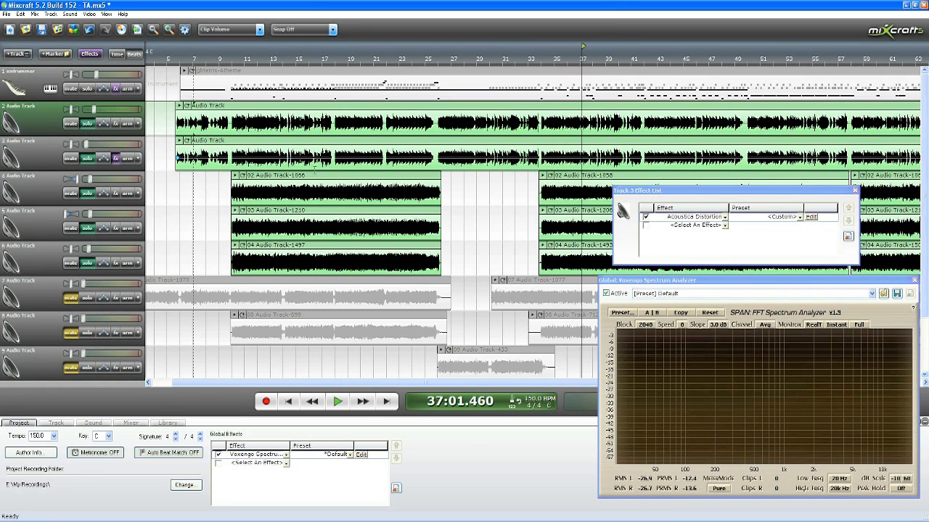
left_click(87, 179)
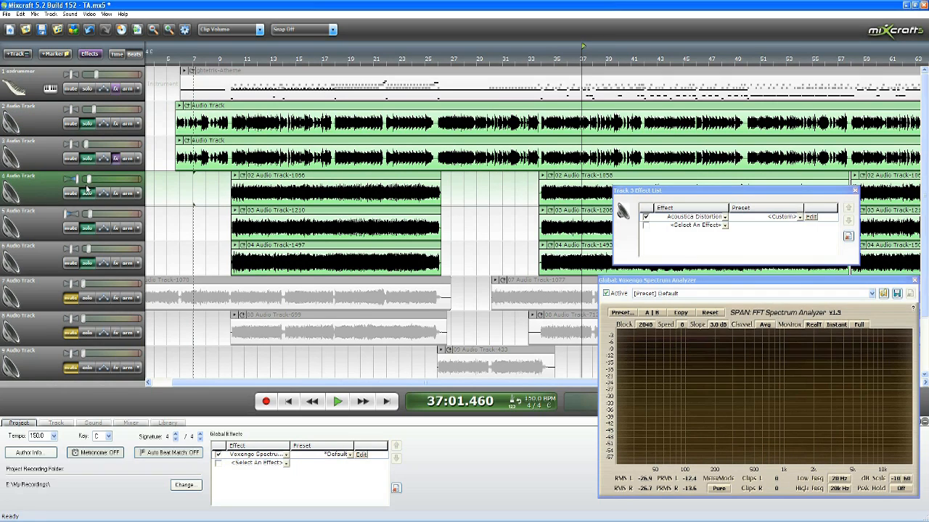
left_click(89, 214)
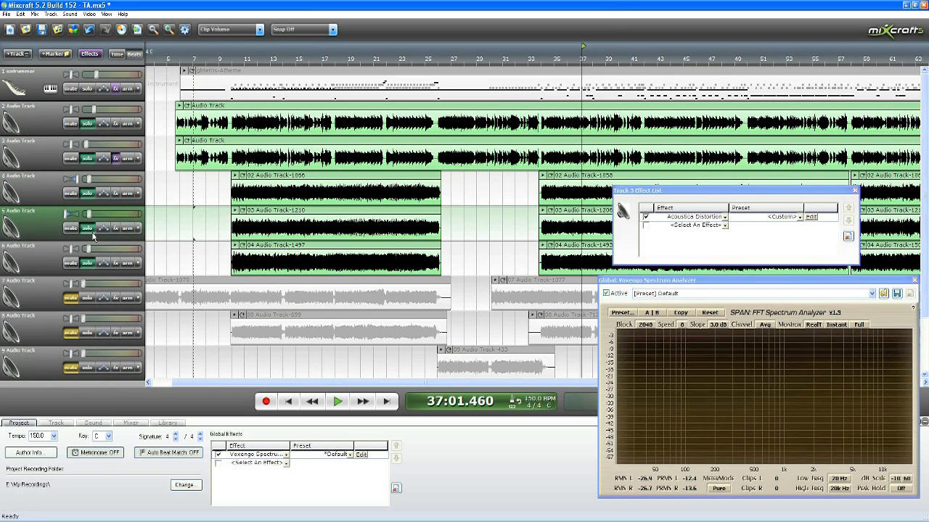
left_click(89, 247)
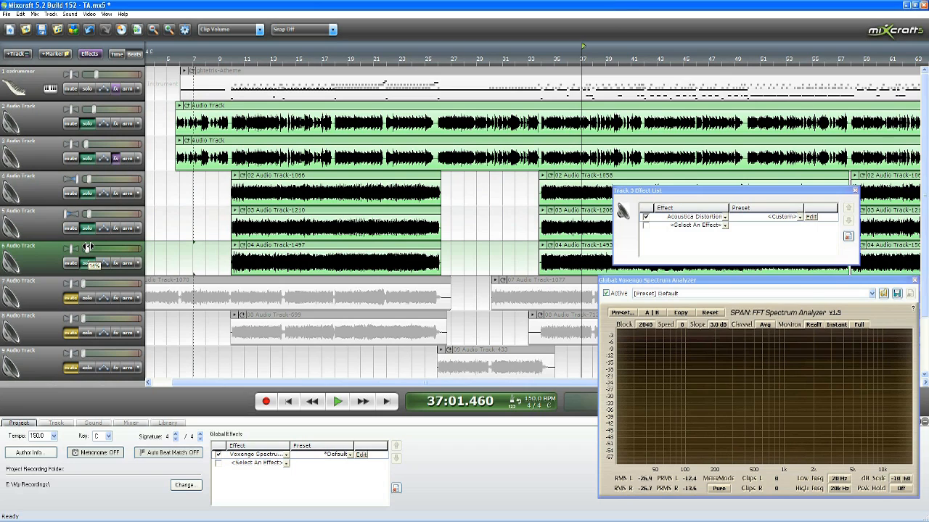
Step: Continue playing tracks 2 to 6 from 37:01 and examine the low end and the 5 kHz region in the spectrum analyzer
key("space")
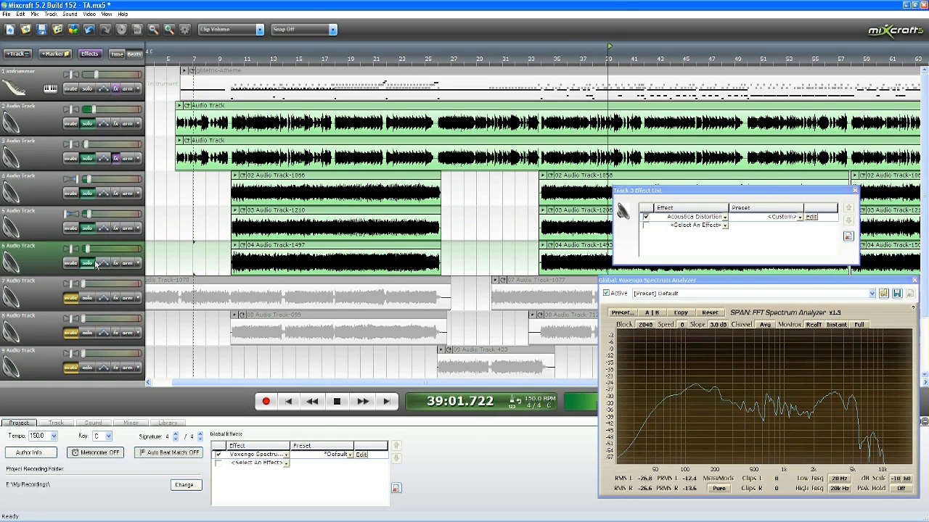
key("space")
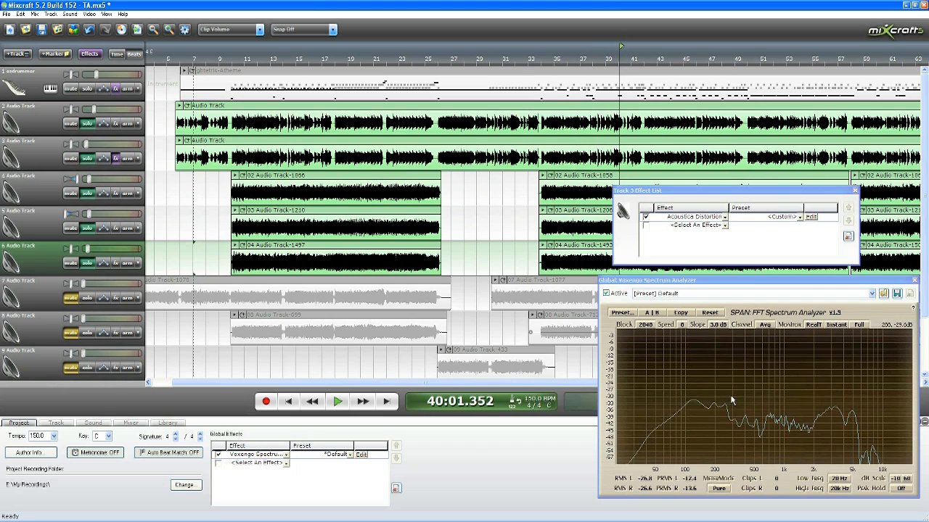
key("space")
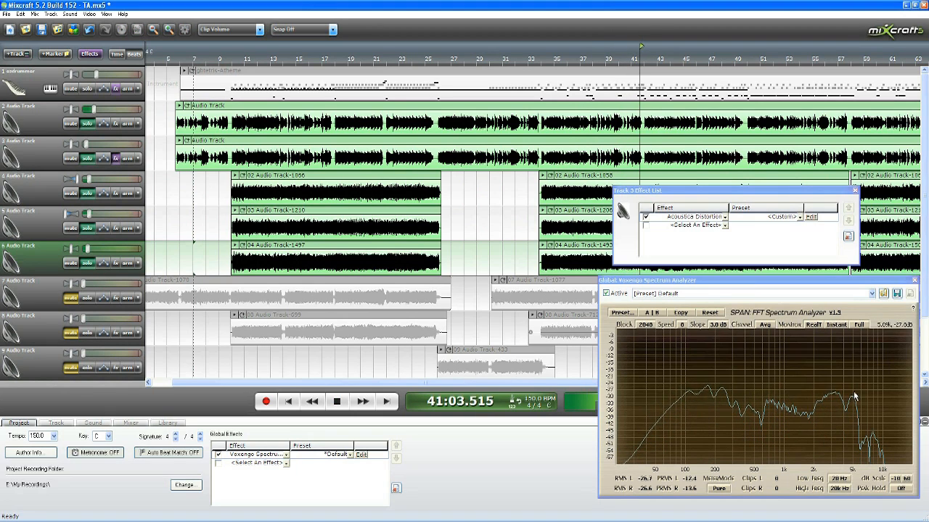
key("space")
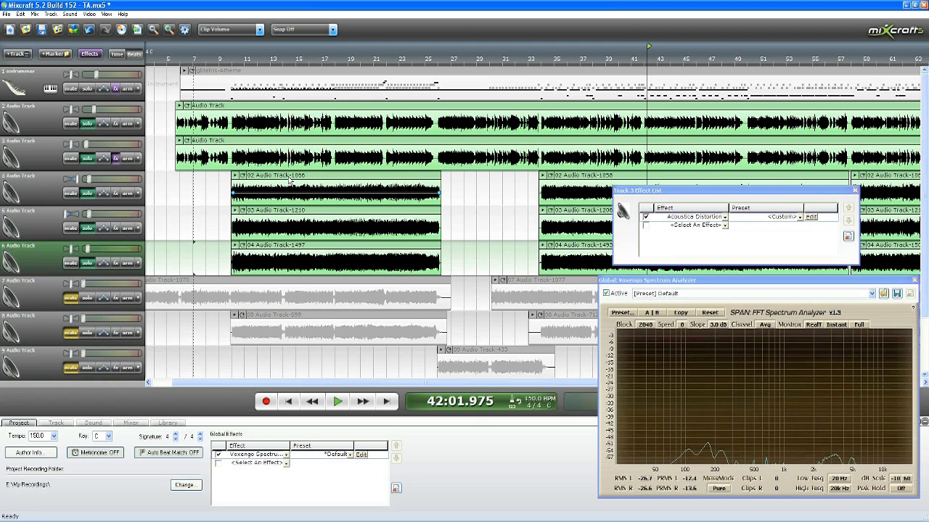
Step: Turn off solo on tracks 2 through 6
left_click(87, 124)
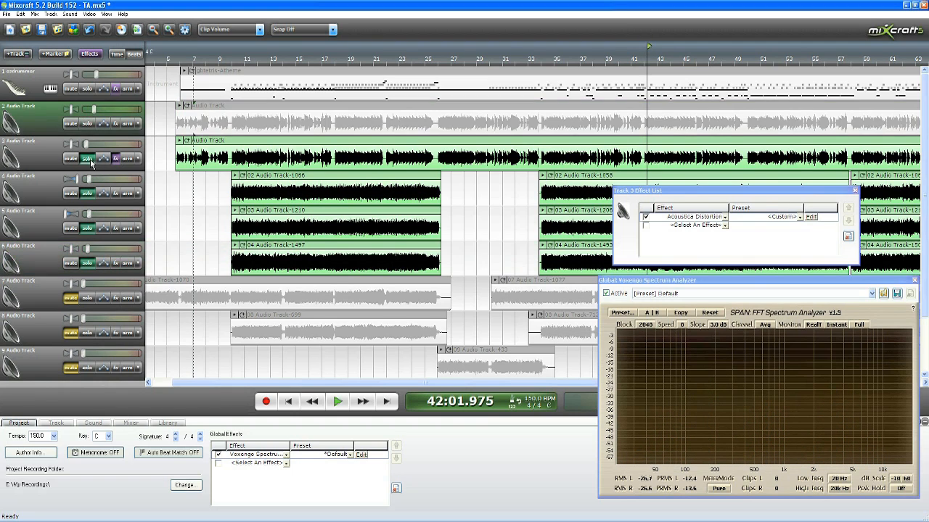
left_click(88, 159)
left_click(87, 194)
left_click(87, 229)
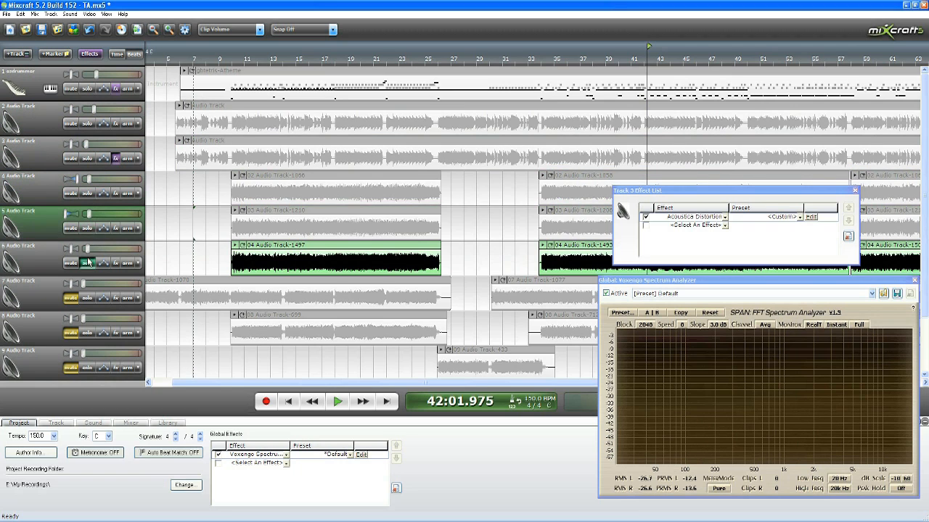
left_click(87, 263)
scroll(345, 176, "down", 2)
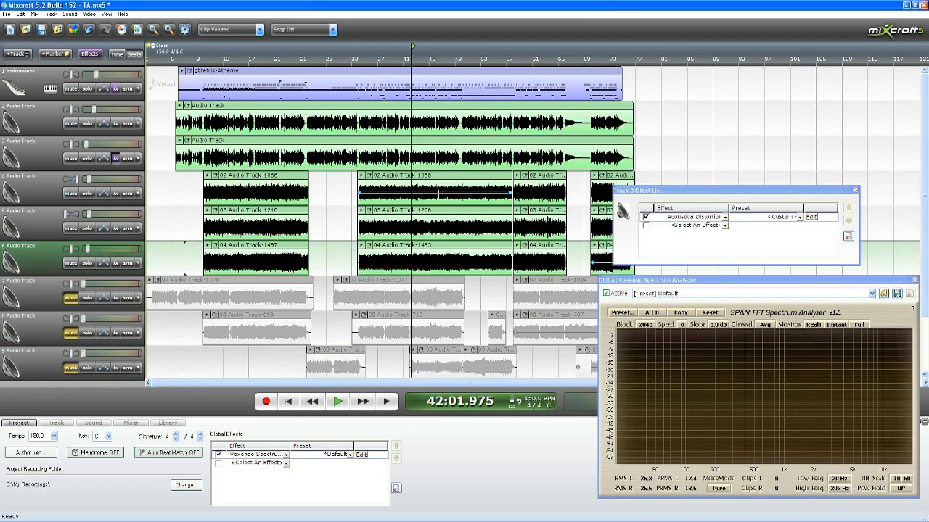
Step: Solo tracks 4, 5, 6 and the drum track, and play them from about measure 34 while examining the spectrum
left_click(86, 263)
left_click(86, 228)
left_click(87, 193)
left_click(86, 89)
left_click(355, 69)
key("space")
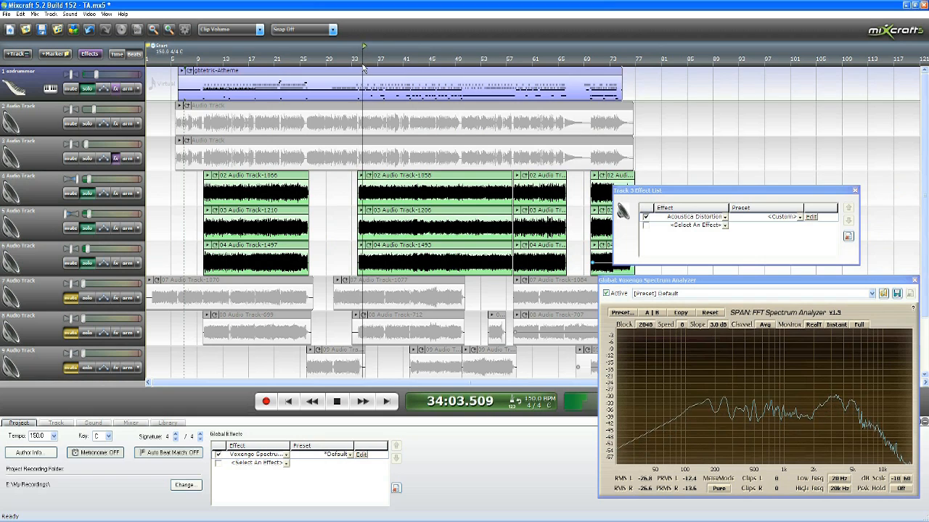
scroll(363, 68, "up", 2)
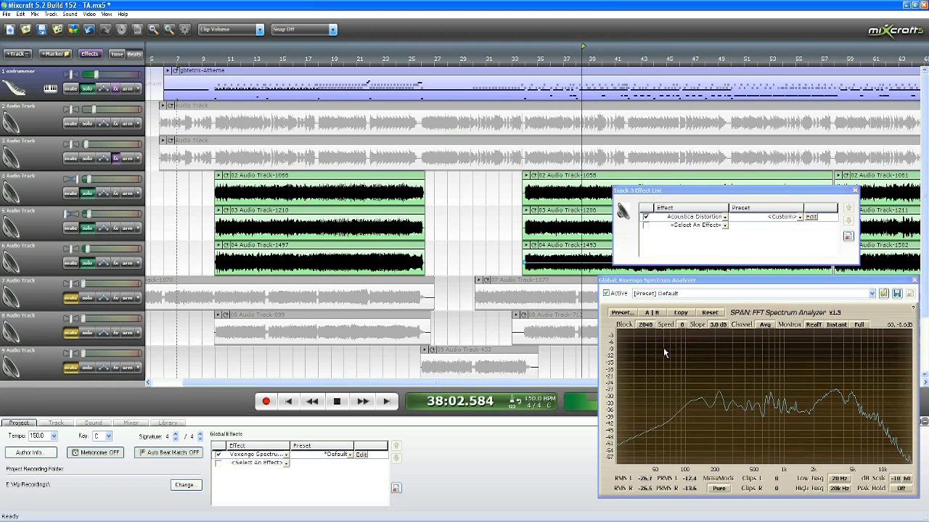
key("space")
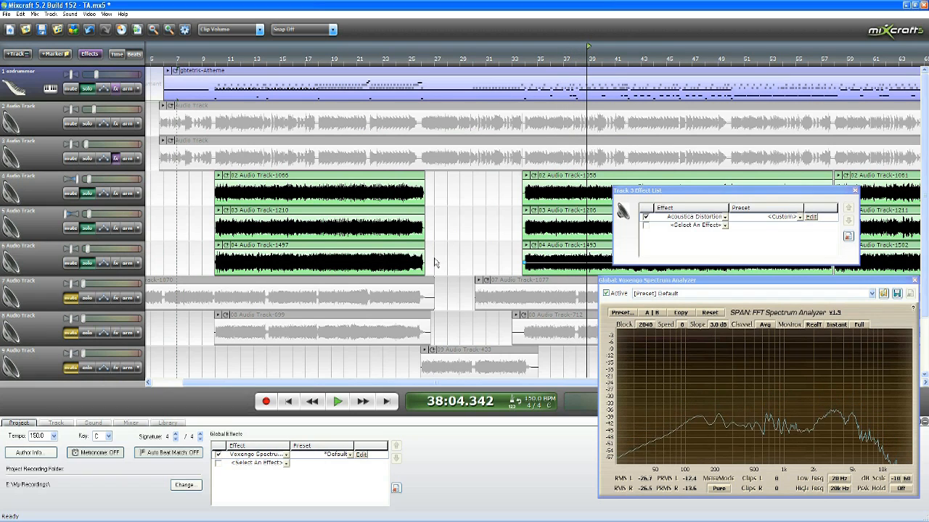
Step: Turn off solo on the drum track and tracks 4, 5 and 6
left_click(87, 88)
left_click(87, 193)
left_click(90, 230)
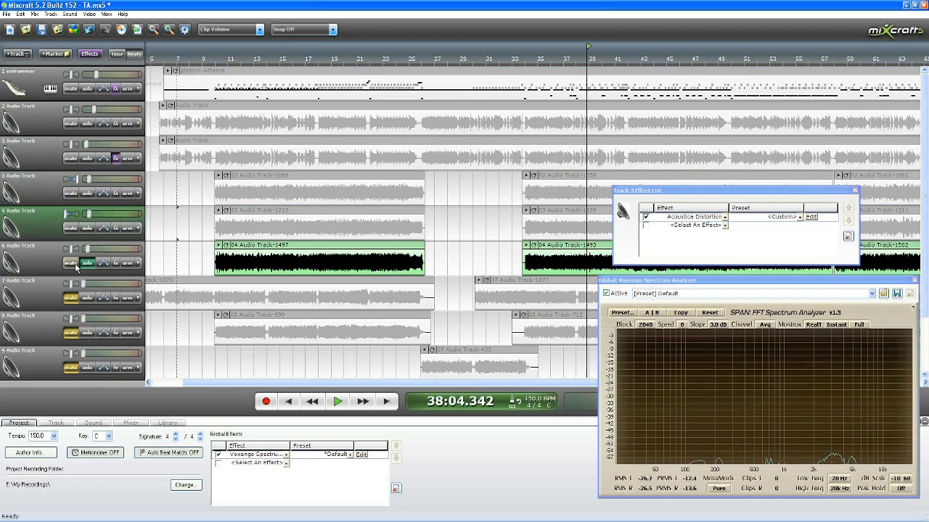
left_click(87, 265)
Step: Unmute track 9 and raise its volume while playing the mix from about measure 41 to 49
scroll(370, 334, "down", 3)
scroll(320, 167, "up", 2)
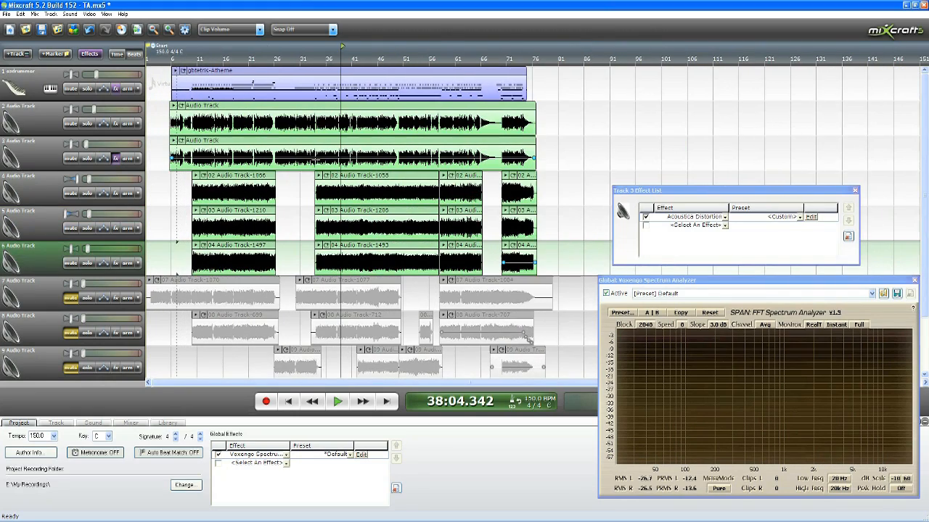
left_click_drag(924, 224, 923, 254)
scroll(537, 291, "up", 1)
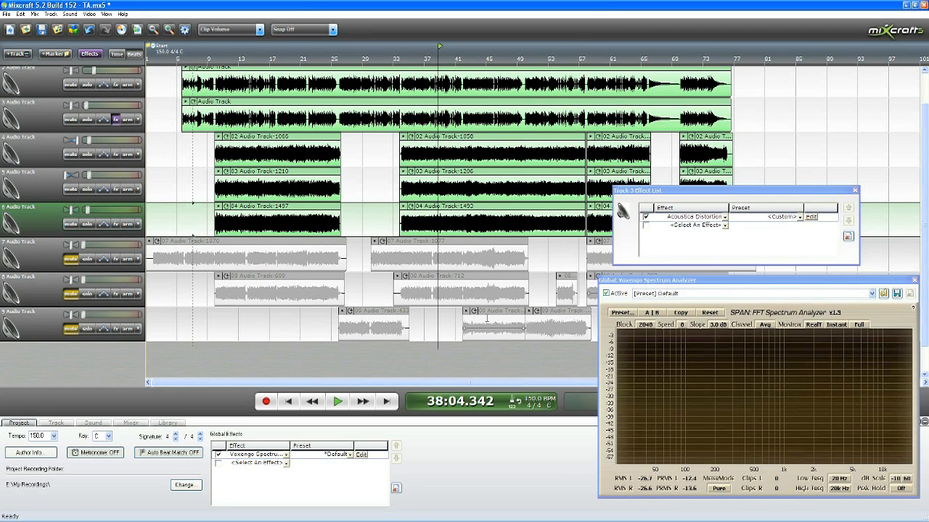
left_click(328, 331)
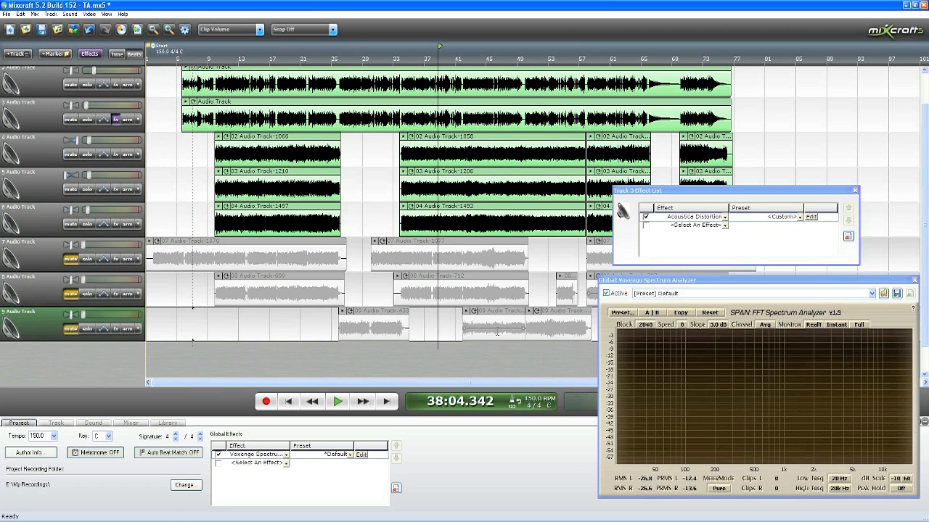
scroll(426, 333, "down", 3)
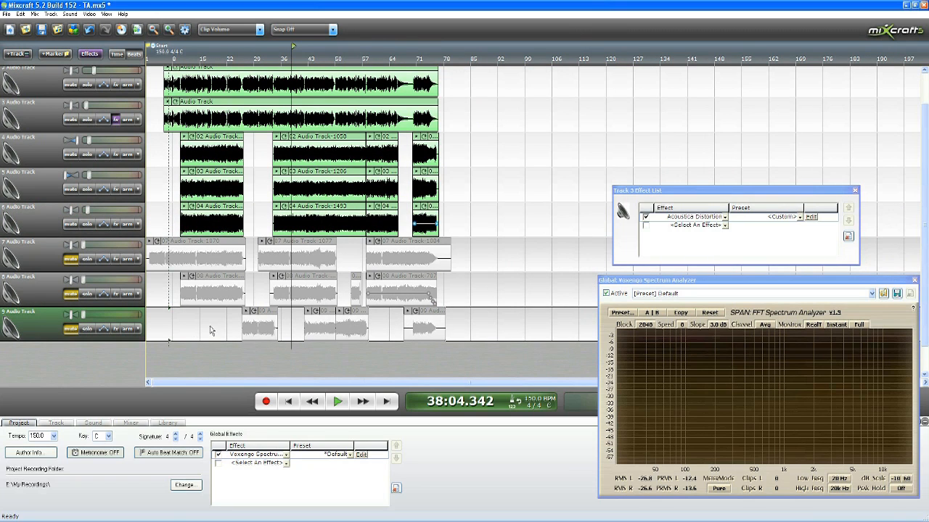
scroll(465, 333, "up", 1)
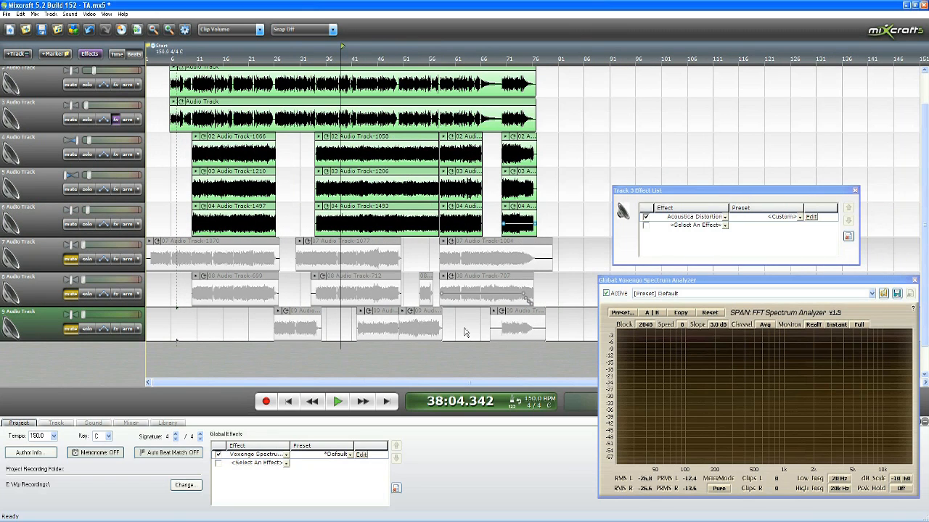
left_click(73, 329)
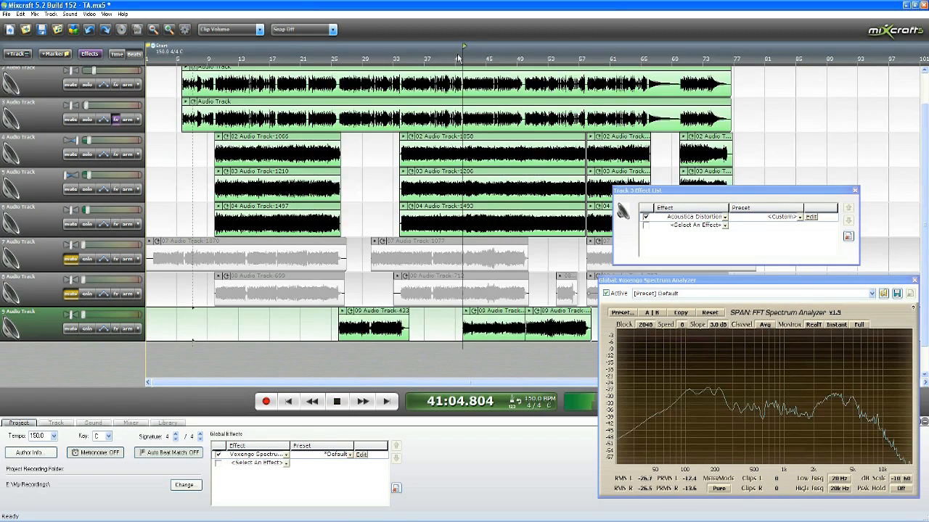
left_click_drag(86, 313, 104, 313)
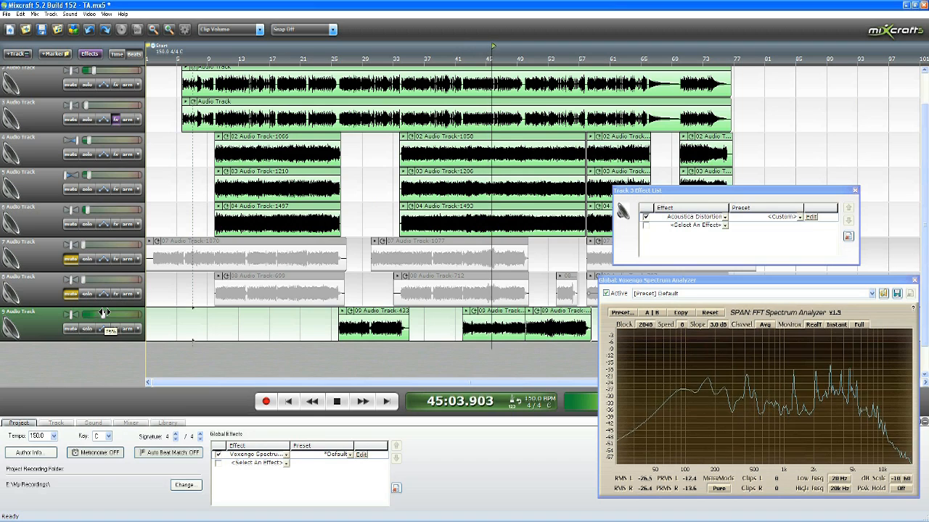
left_click_drag(103, 313, 102, 313)
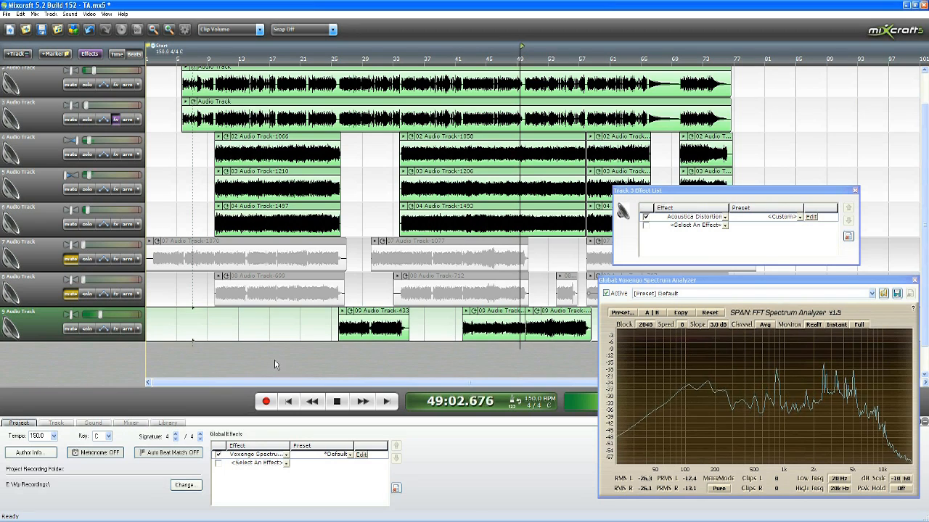
left_click(340, 402)
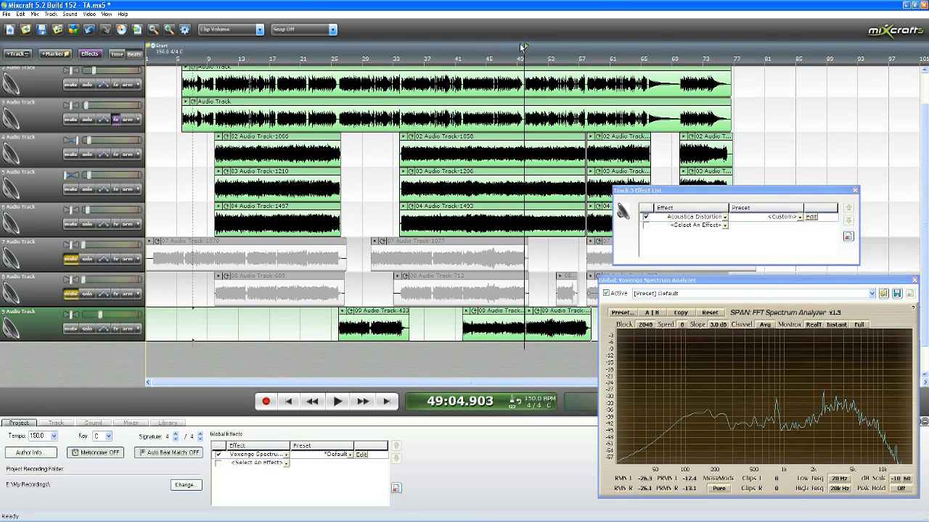
Step: Play the mix from about measures 26 and 69 and check track 9's level against the other tracks
left_click(461, 58)
scroll(325, 61, "up", 2)
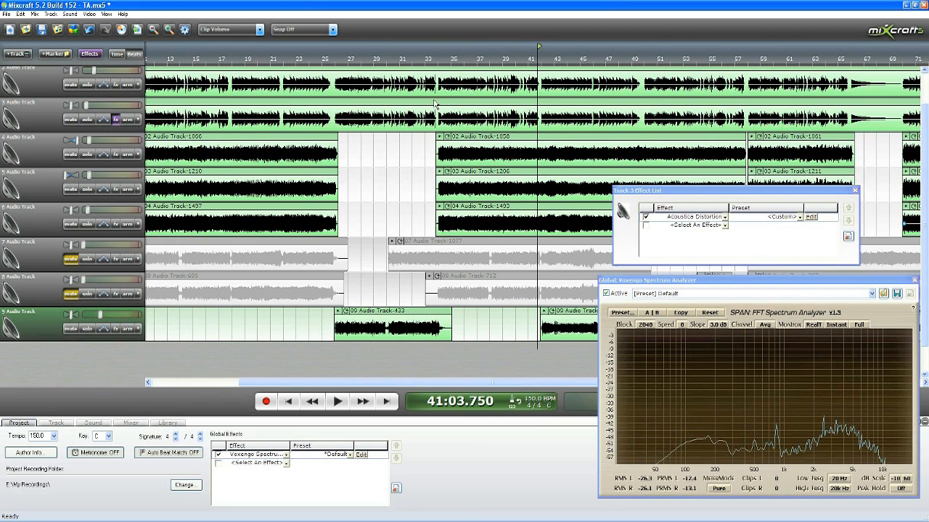
left_click(329, 60)
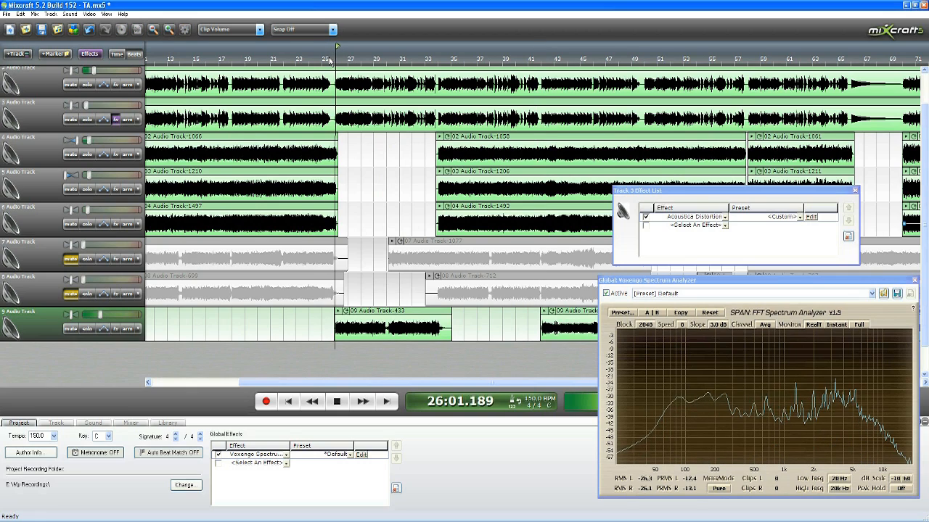
scroll(329, 61, "down", 2)
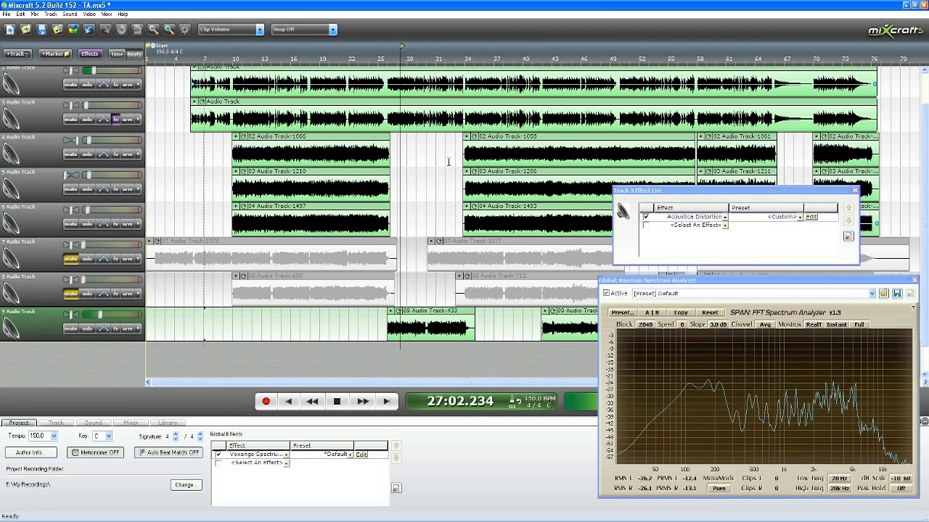
scroll(411, 61, "down", 2)
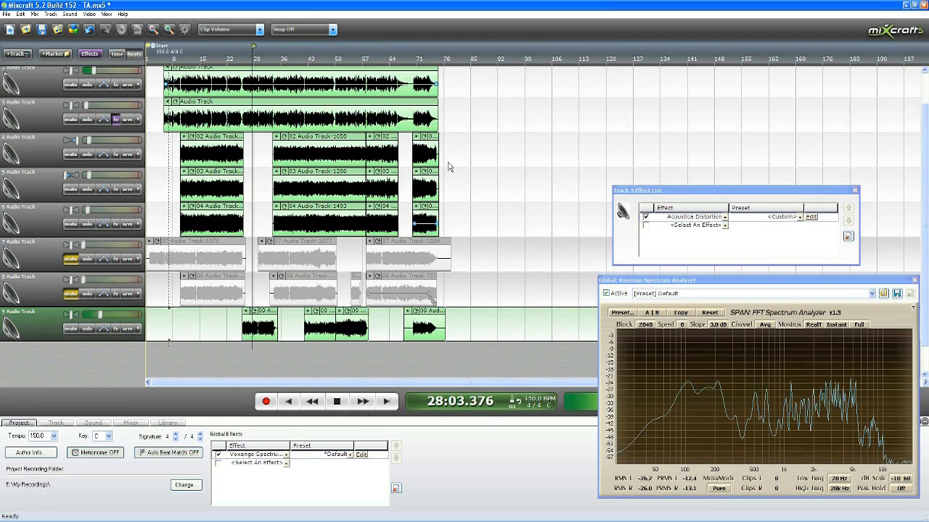
left_click(410, 61)
scroll(411, 61, "up", 3)
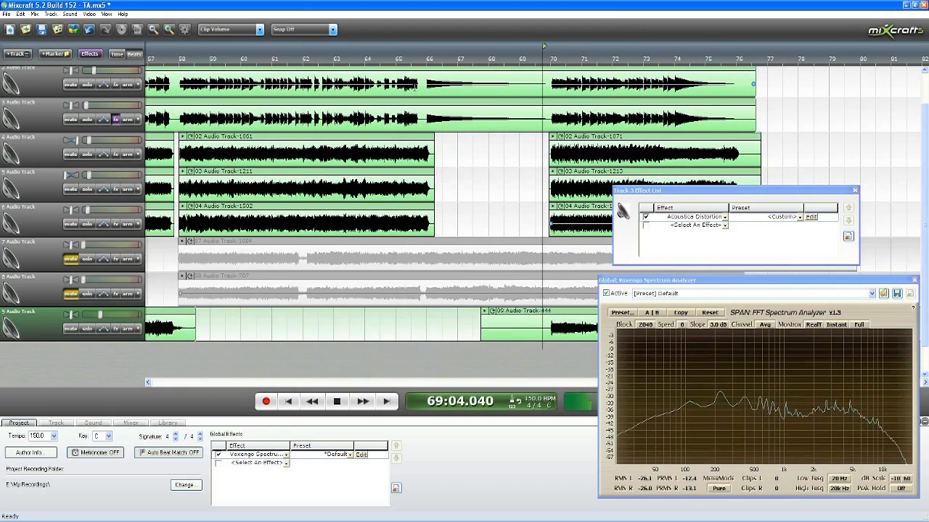
scroll(431, 106, "down", 3)
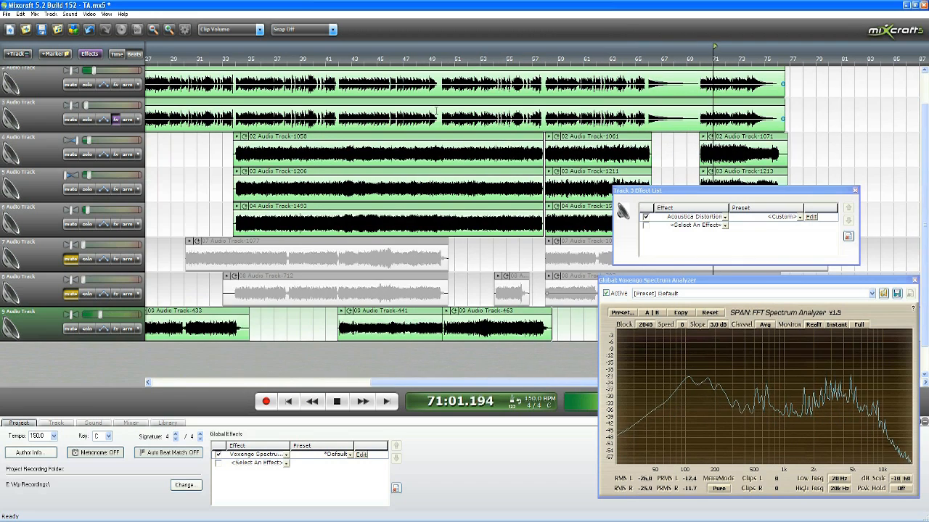
key("space")
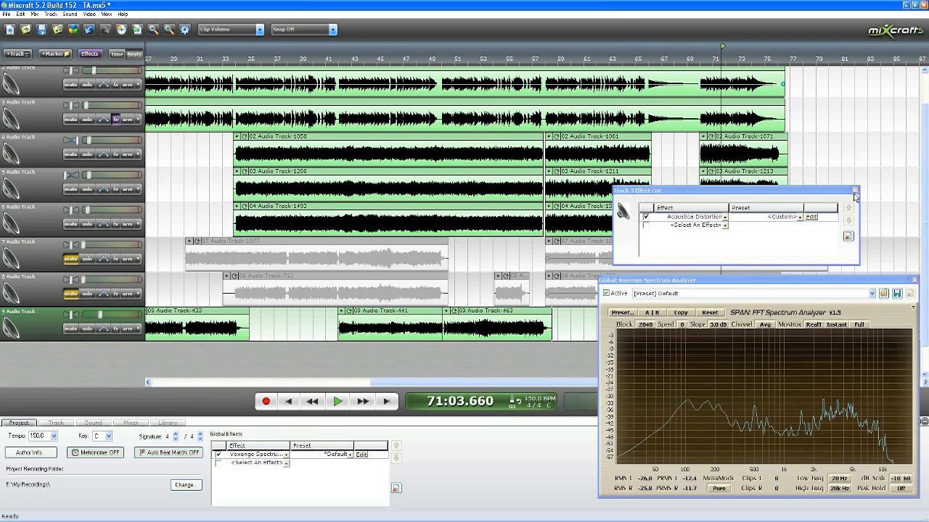
Step: Close track 3's effect list, move the spectrum analyzer clear of the tracks and play the ending from about measure 69
left_click(855, 191)
left_click_drag(862, 283, 882, 384)
left_click(693, 50)
key("space")
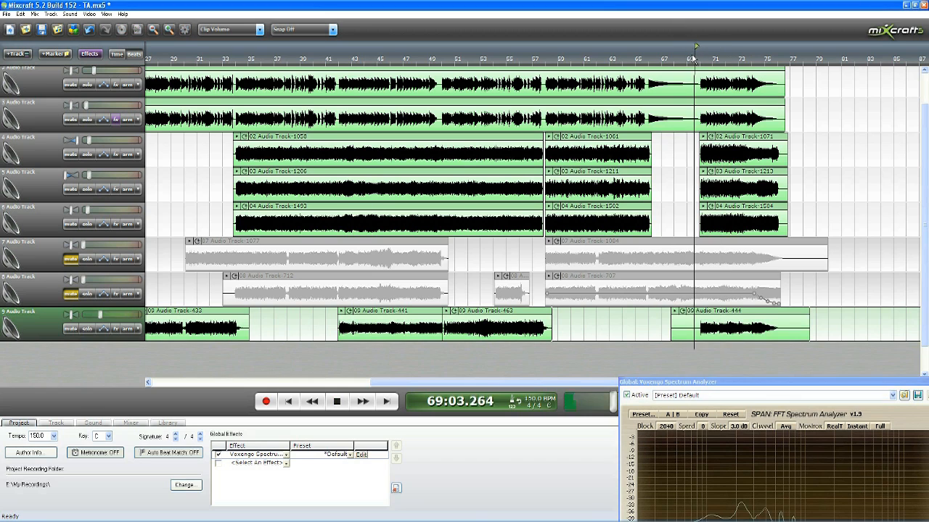
left_click_drag(708, 383, 759, 385)
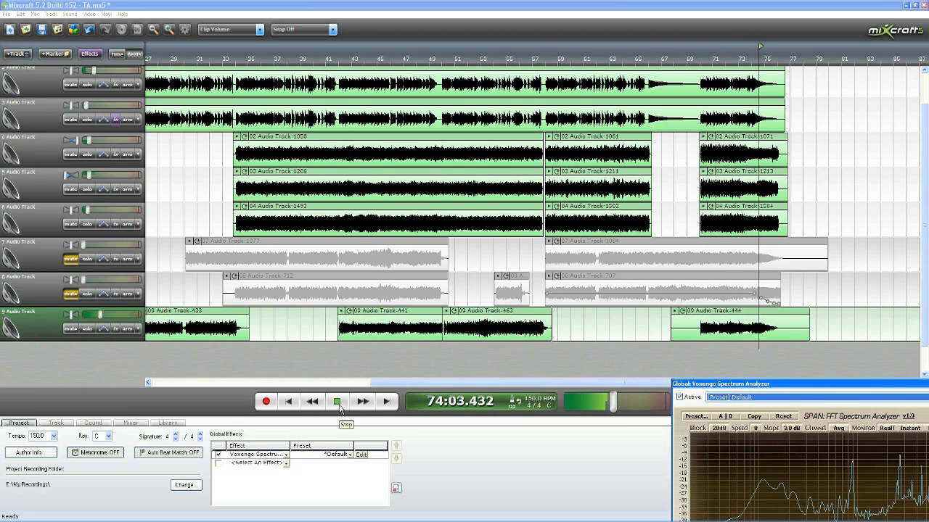
left_click(337, 404)
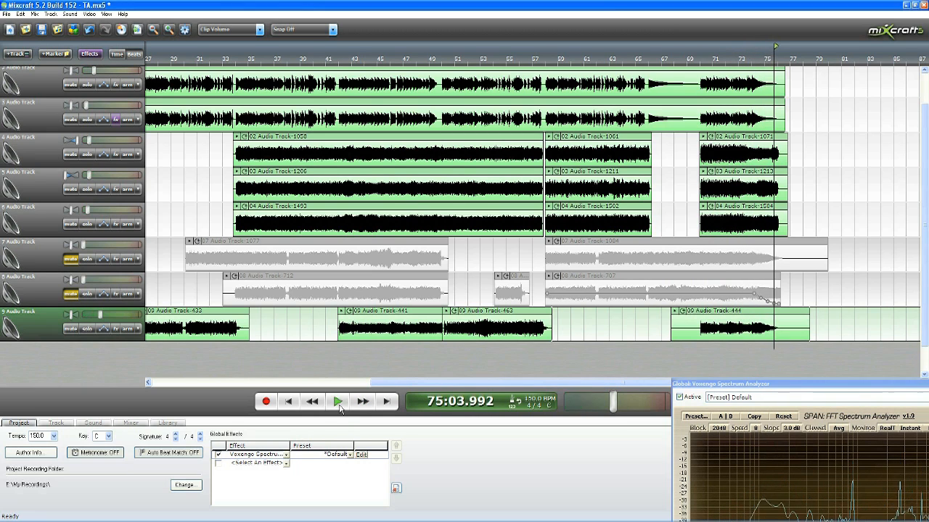
Step: Bring the whole spectrum analyzer into view and examine the frequency peaks while playing from 73:02.500, and move the analyzer clear of the tracks
left_click_drag(805, 389, 366, 131)
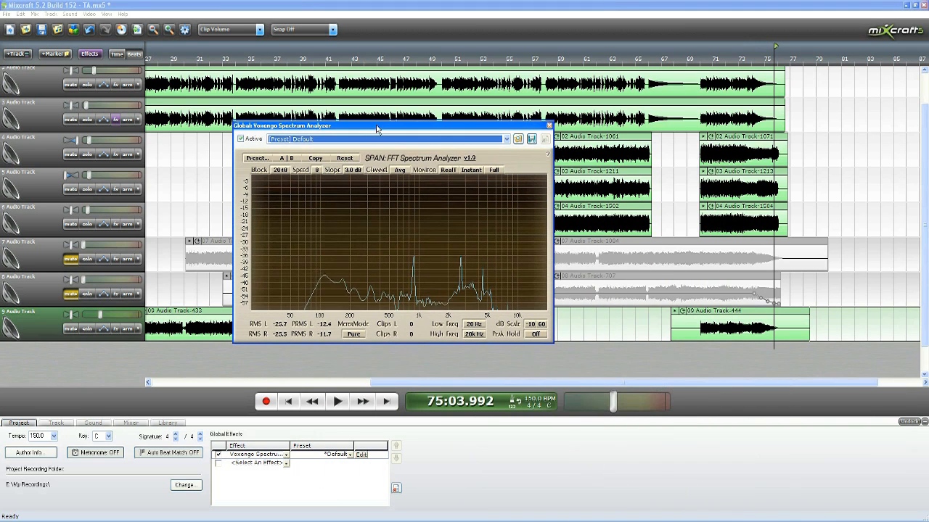
left_click(744, 58)
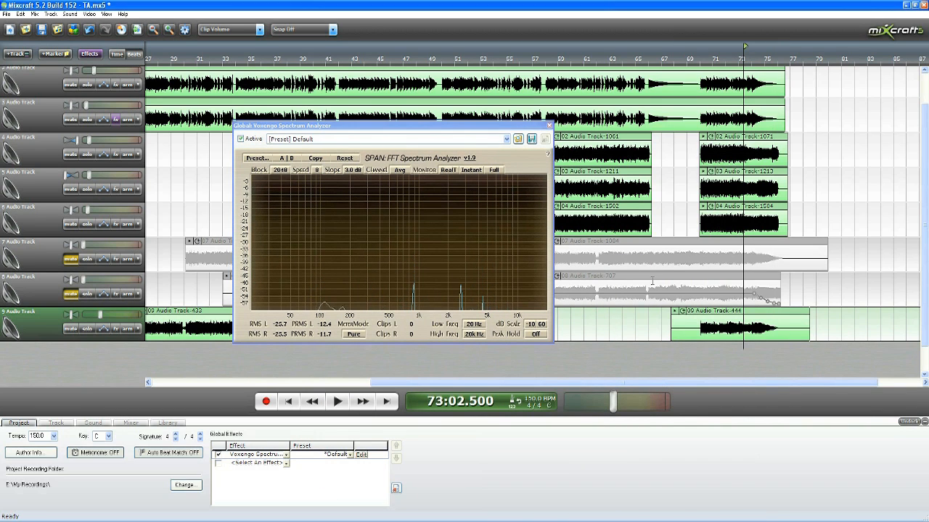
left_click(337, 404)
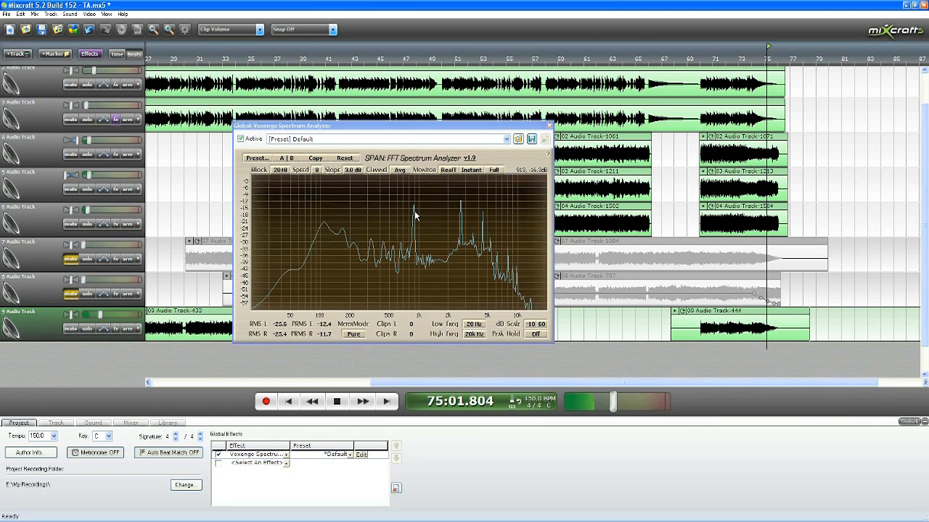
left_click(339, 403)
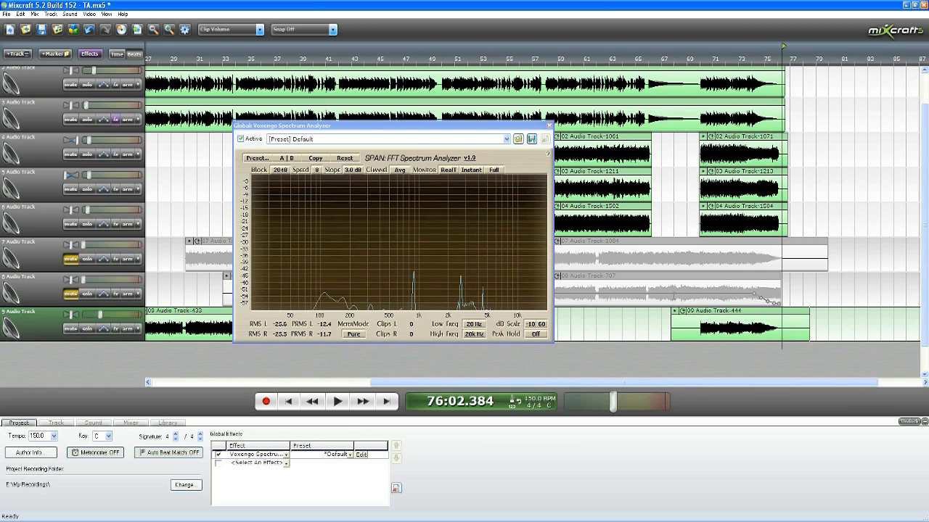
left_click_drag(514, 127, 839, 379)
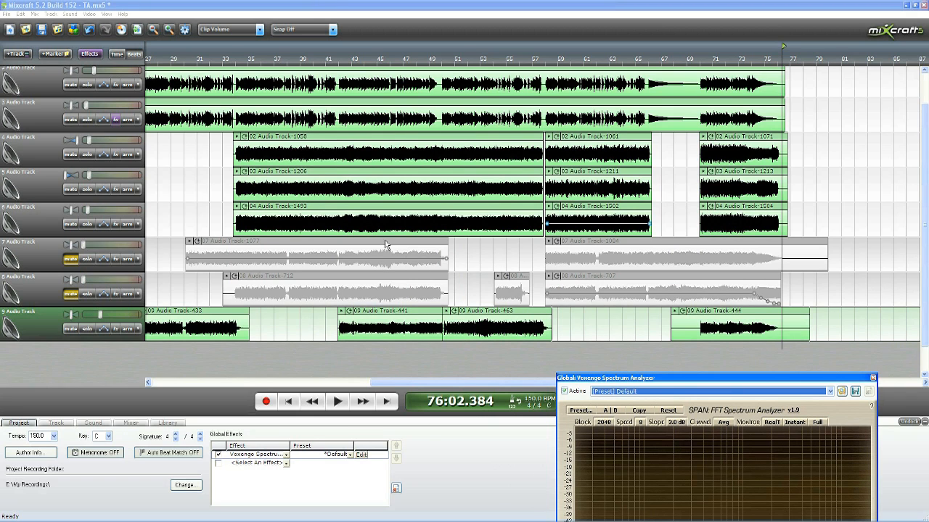
left_click(332, 5)
scroll(331, 155, "down", 1)
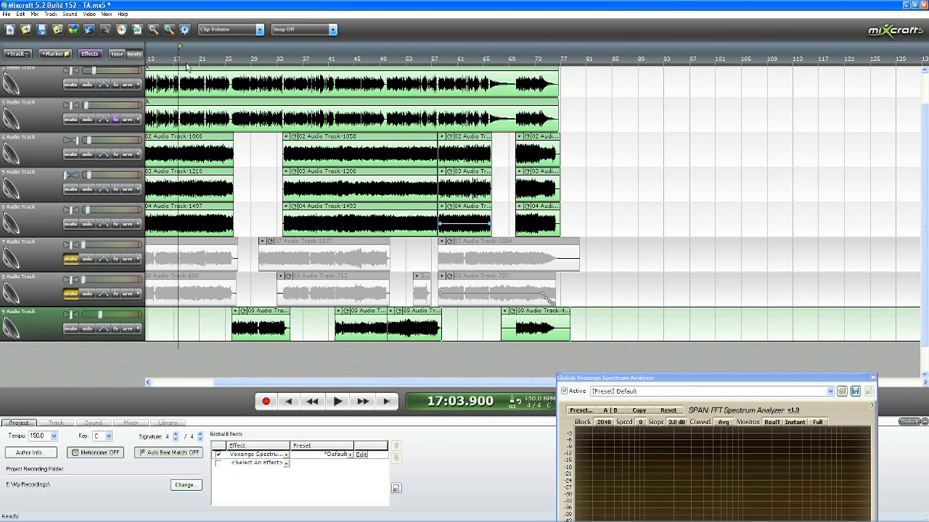
left_click_drag(180, 59, 235, 78)
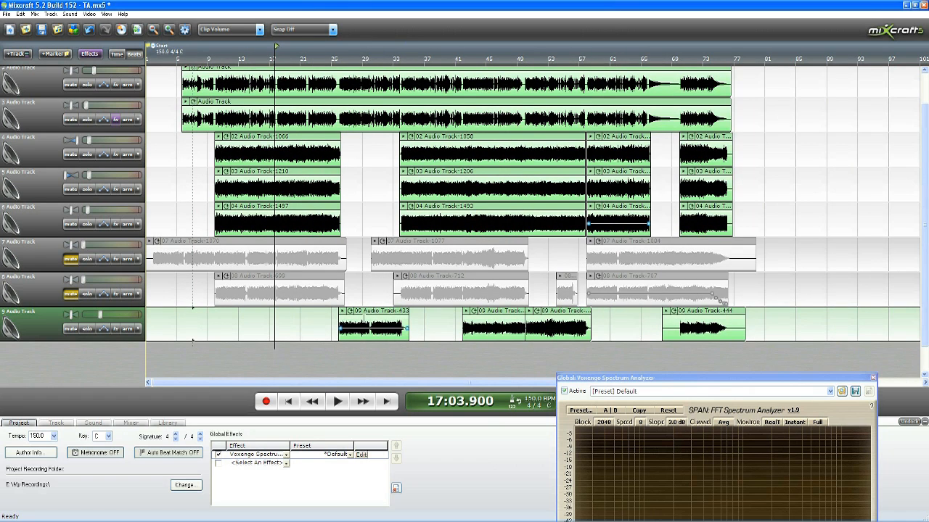
left_click(477, 60)
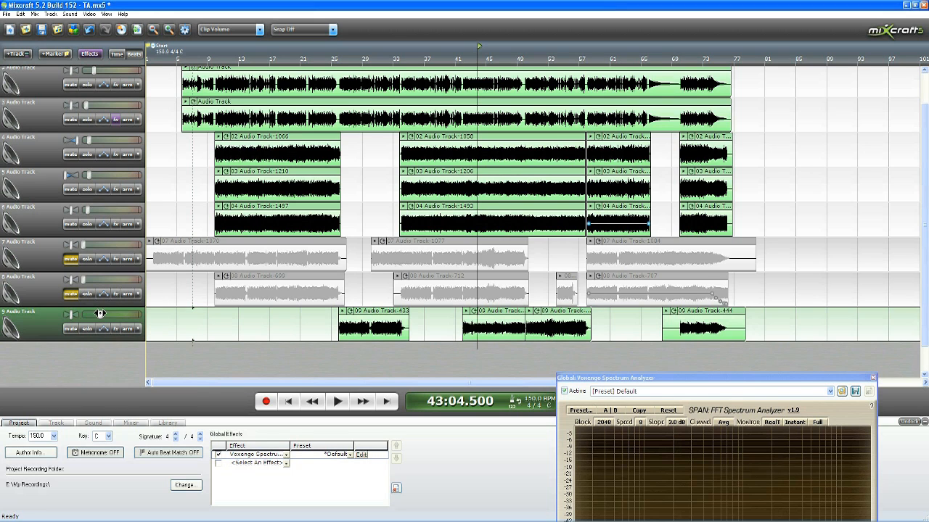
left_click(412, 59)
scroll(404, 167, "up", 2)
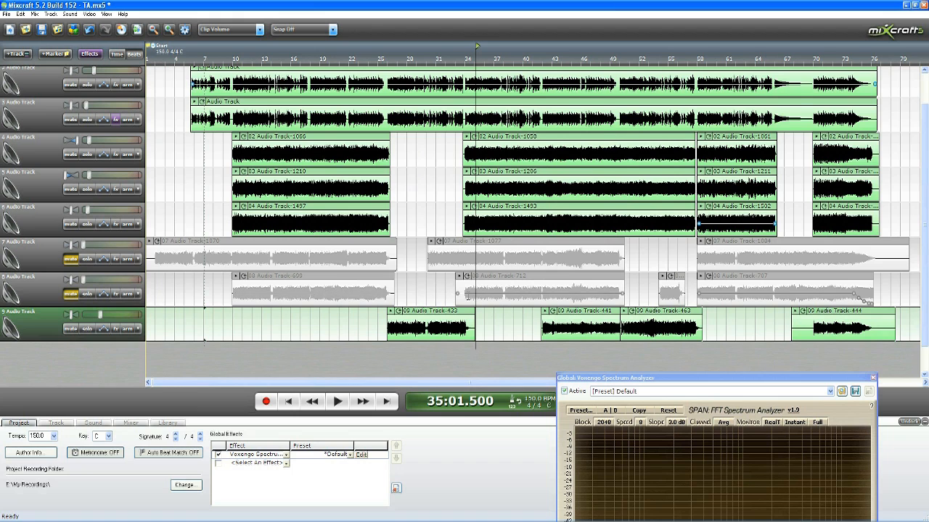
Step: Unmute and solo track 7, raise its volume and play it from about measure 5
left_click(190, 55)
scroll(168, 227, "up", 2)
left_click(70, 259)
left_click(87, 259)
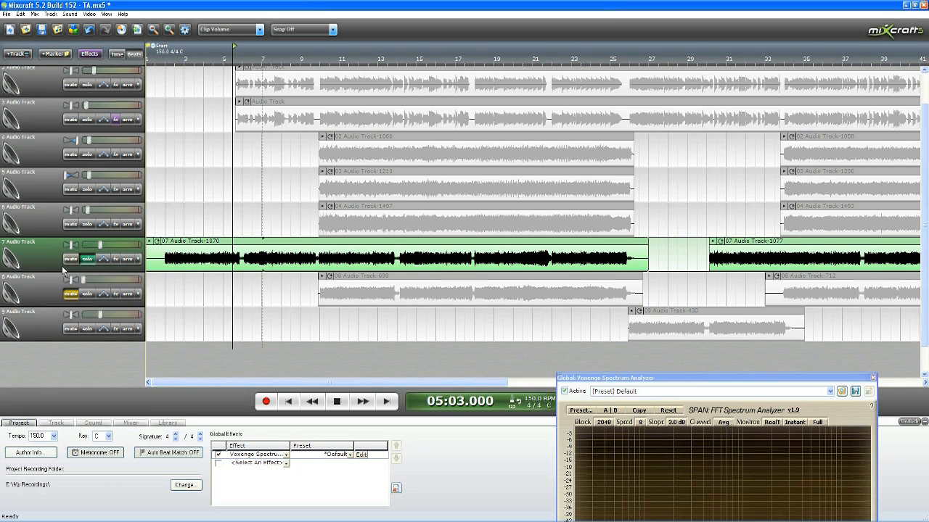
key("space")
Step: Turn off track 7's solo and play it with the other unmuted tracks around measures 10 to 12 to check its level
left_click(87, 259)
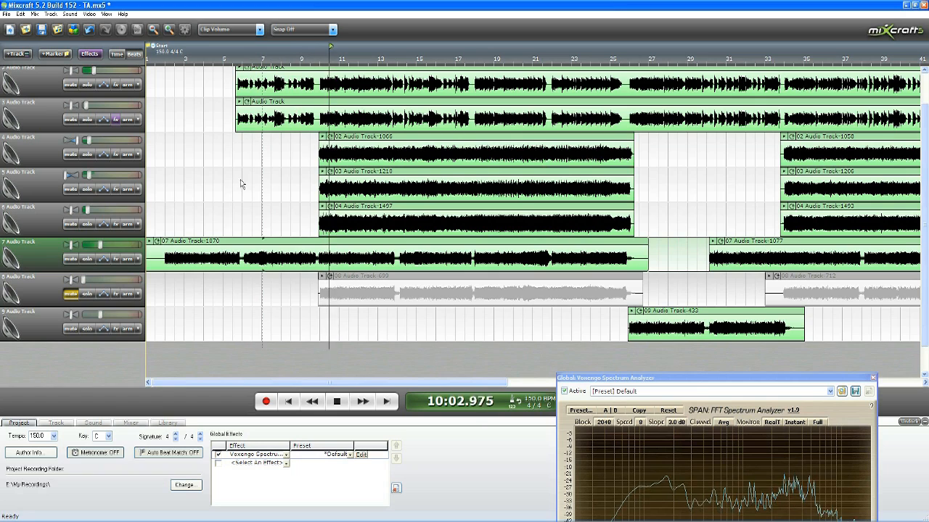
key("space")
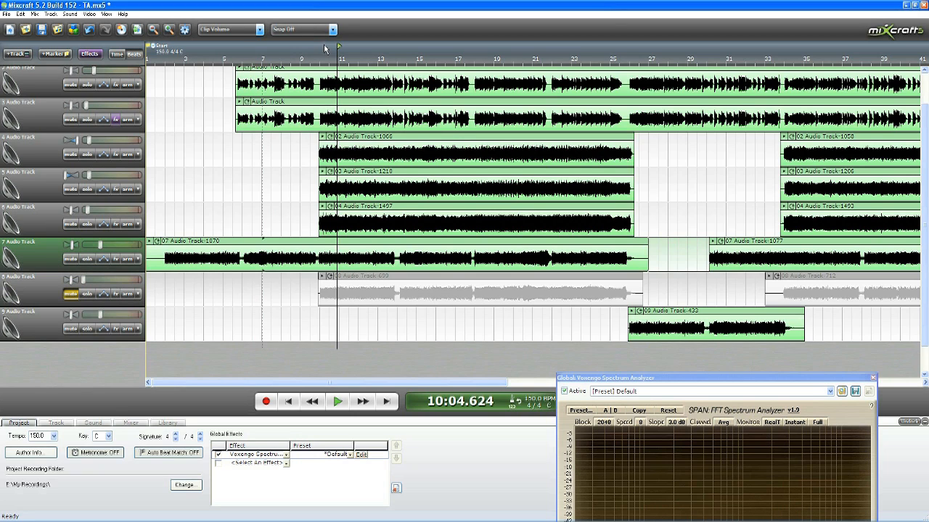
left_click(317, 63)
key("space")
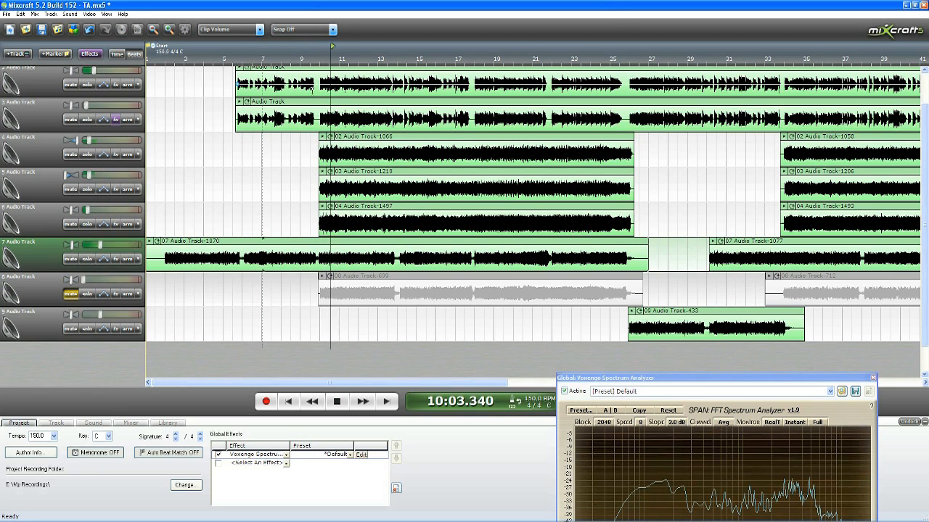
key("space")
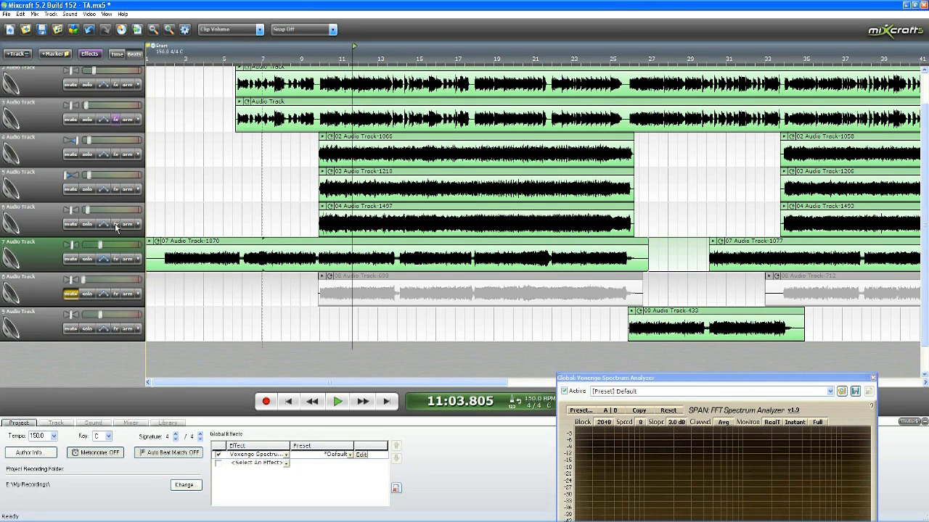
left_click(337, 402)
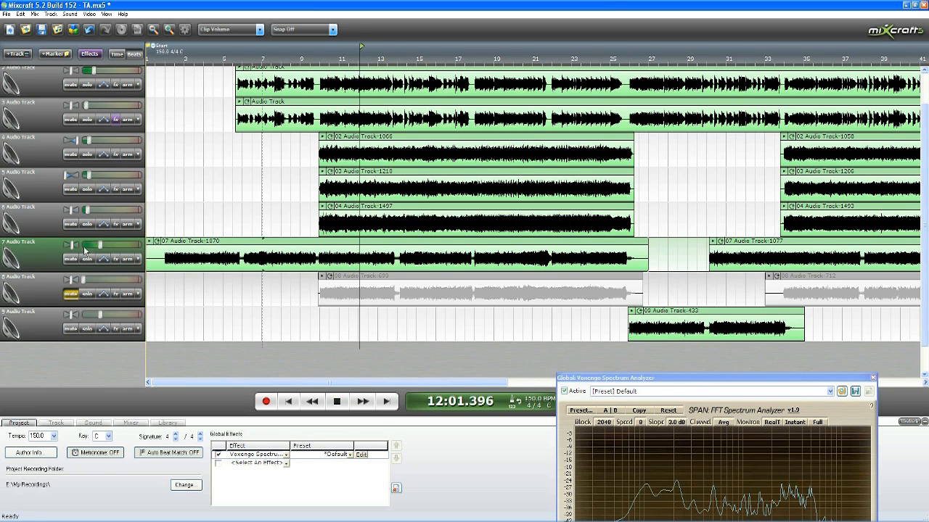
Step: Adjust track 7's pan slightly to the right and play it with the mix around measures 12 to 16
left_click_drag(84, 254, 103, 253)
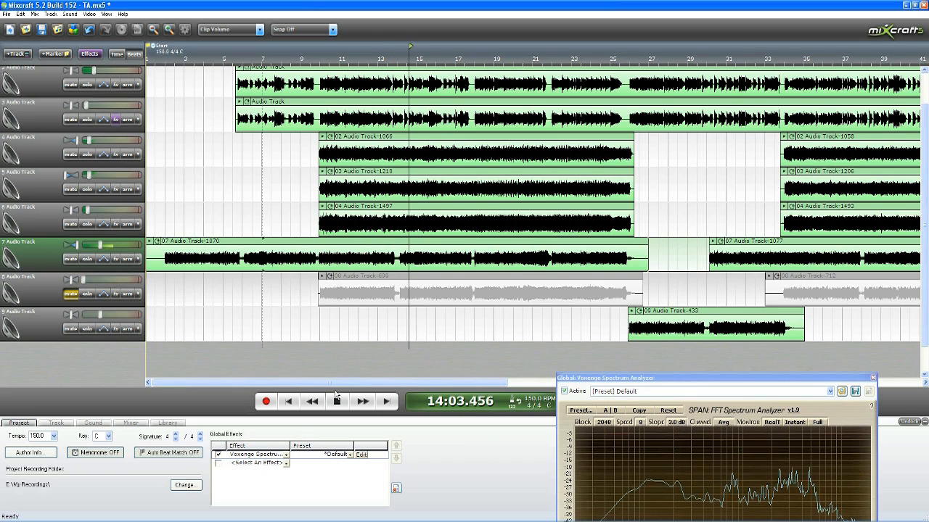
key("space")
key("space")
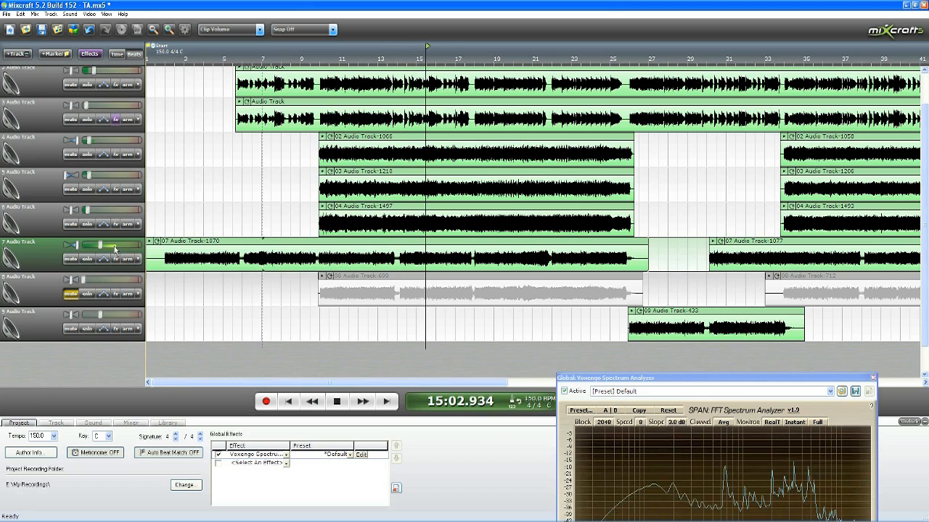
left_click(338, 403)
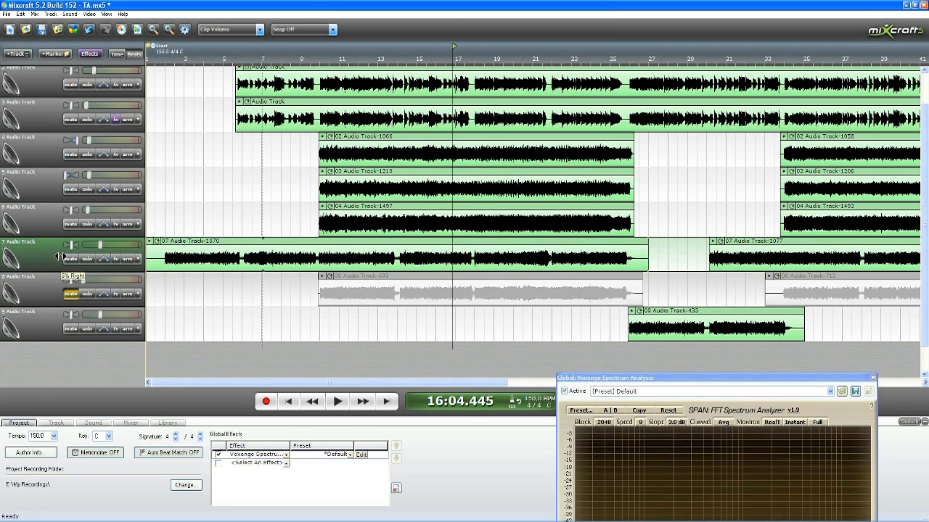
left_click(424, 52)
key("space")
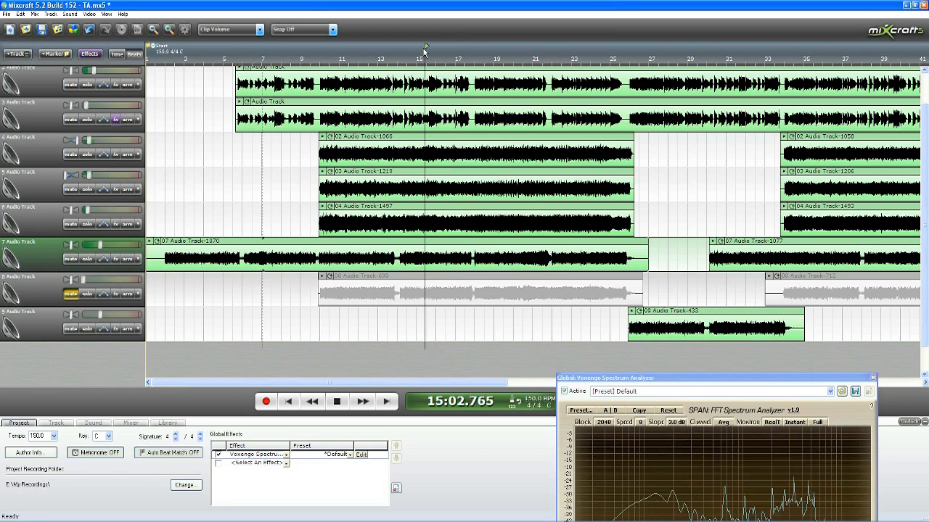
key("space")
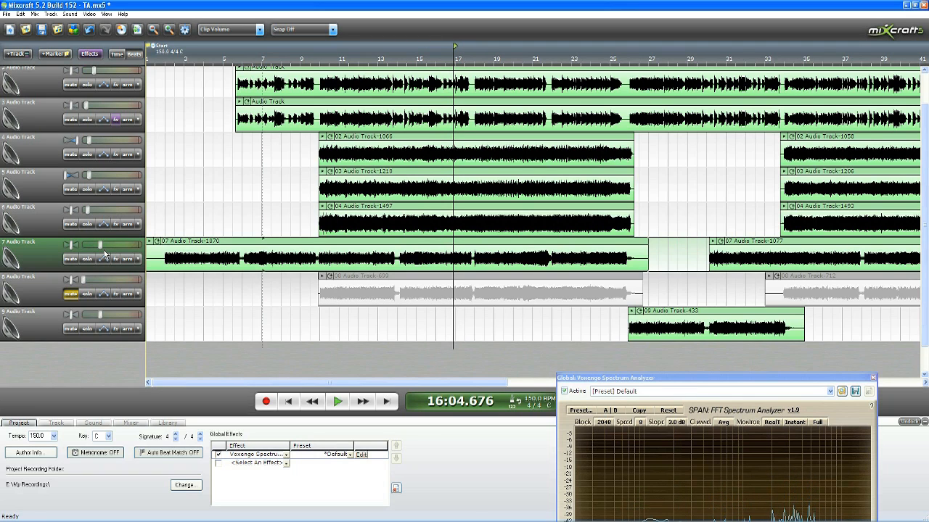
Step: Move the spectrum analyzer up, lower track 7's volume slightly and play the mix from about measure 13
left_click_drag(596, 379, 643, 317)
left_click(384, 59)
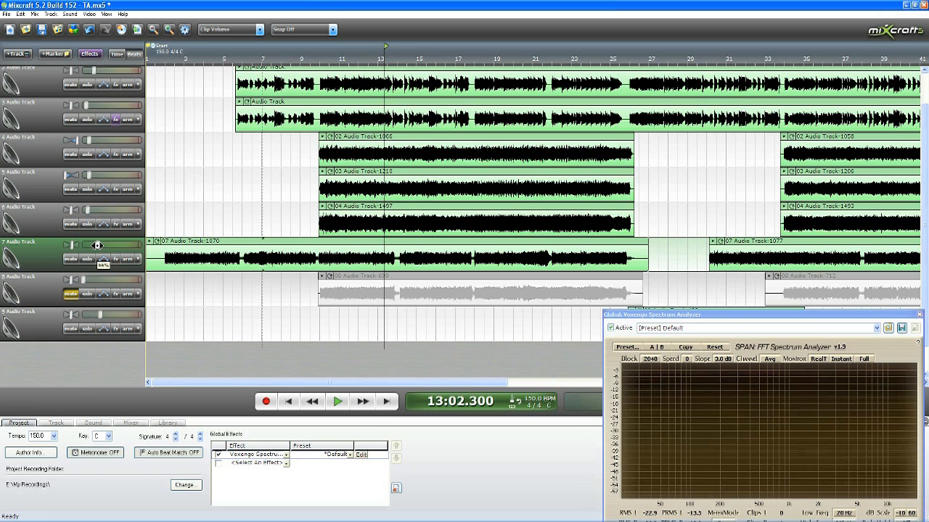
key("space")
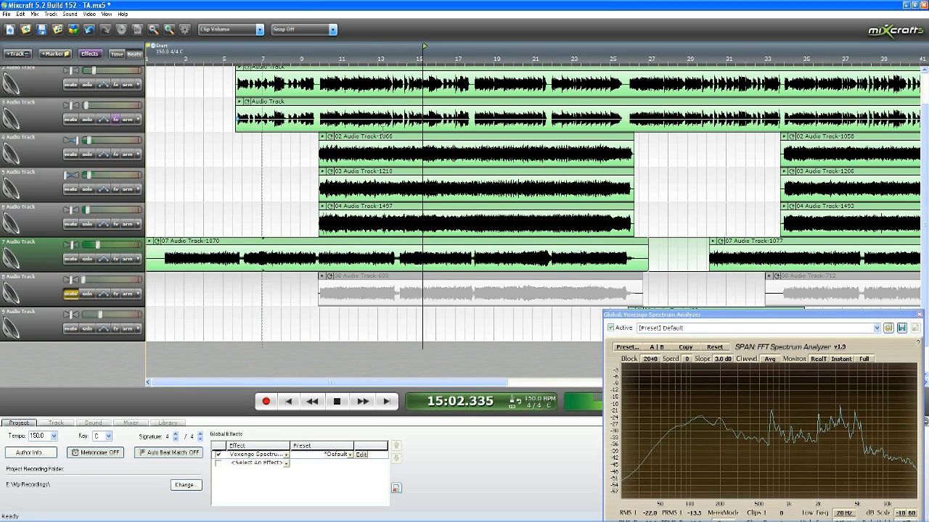
scroll(663, 241, "down", 2)
key("space")
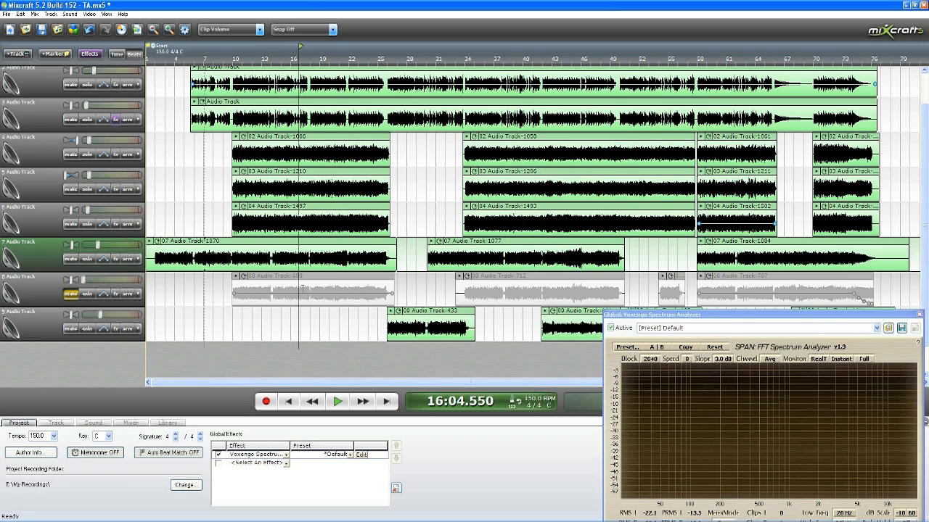
Step: Unmute track 8, raise its volume to 57% and adjust its pan against track 7's
left_click(71, 294)
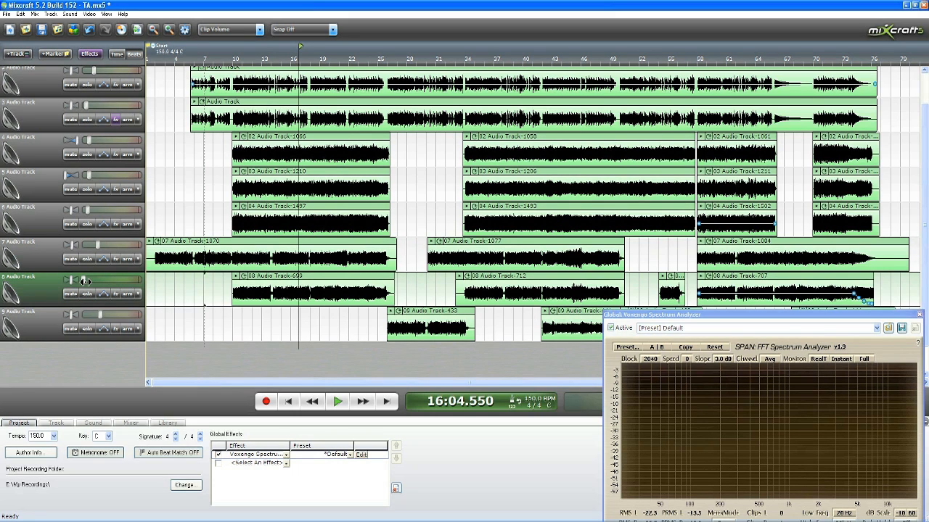
left_click(98, 249)
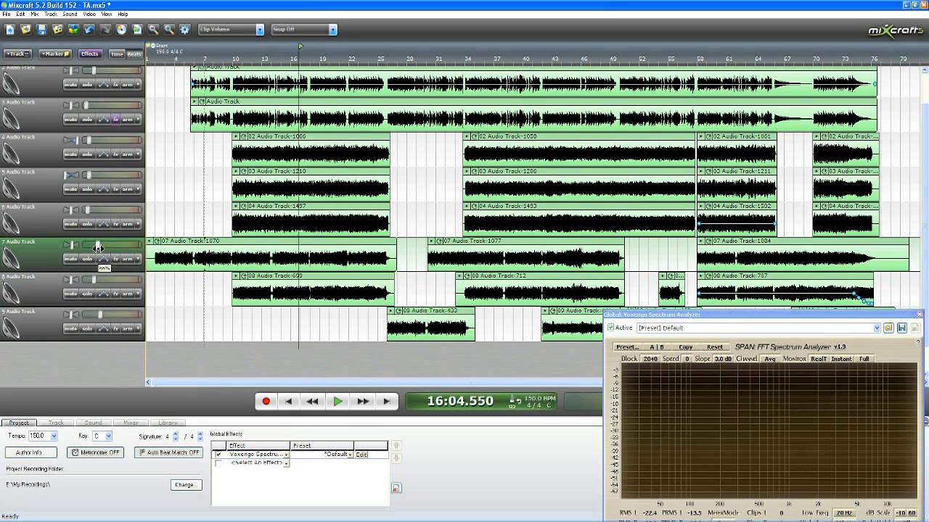
left_click(97, 282)
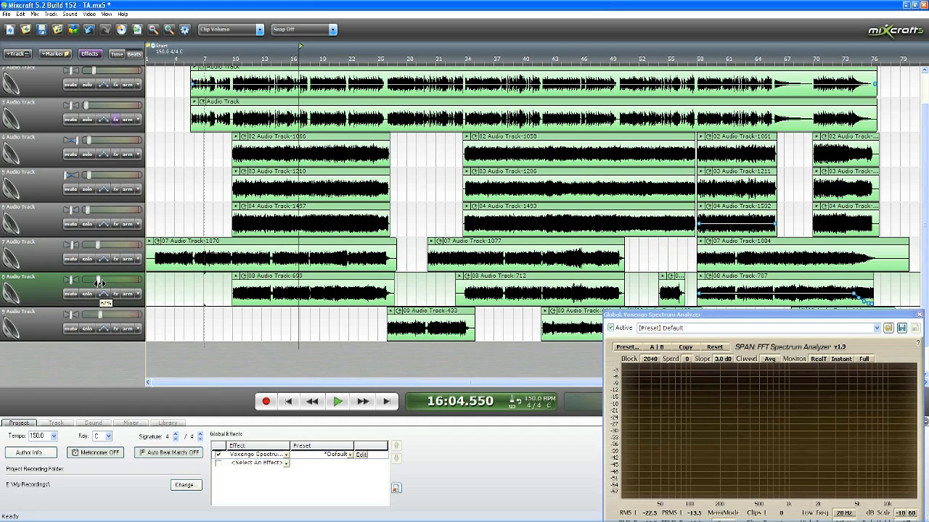
left_click(72, 245)
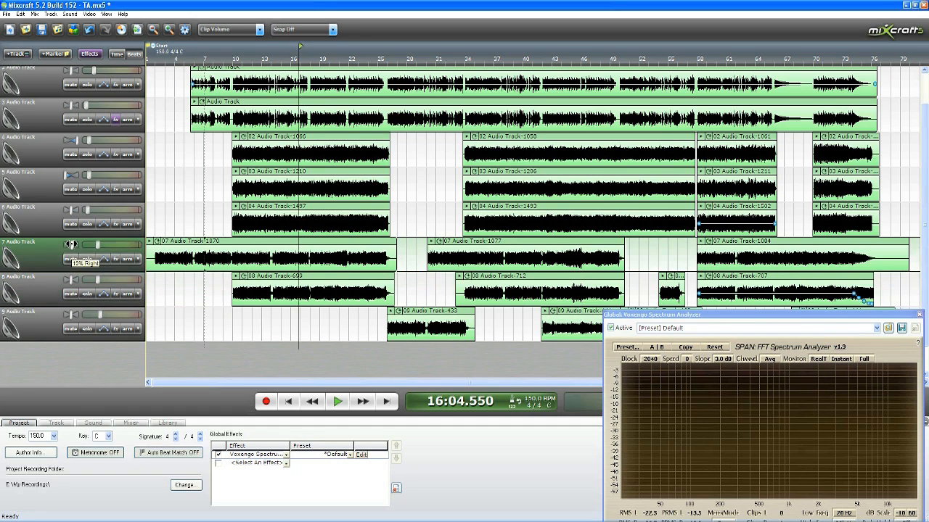
left_click(71, 284)
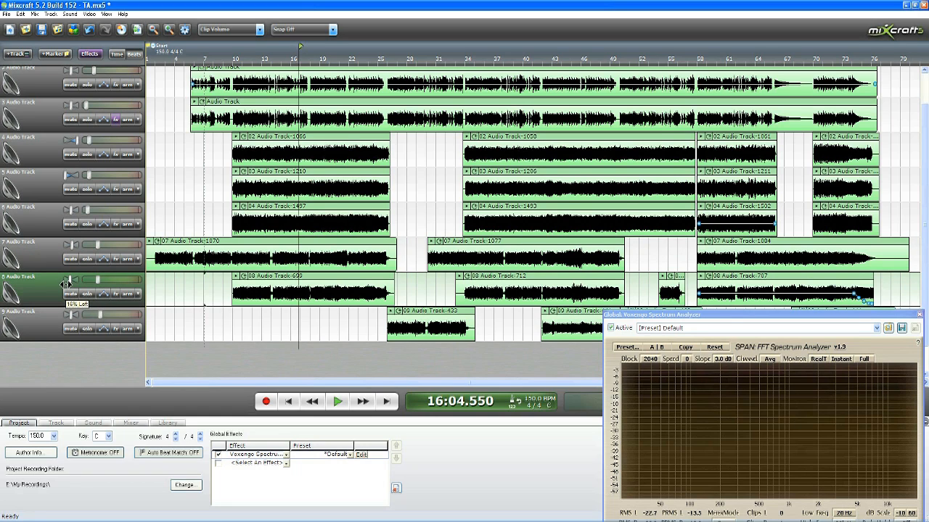
Step: Play the mix with track 8 from about measure 10 and examine the spectrum analyzer curve
left_click(232, 65)
key("space")
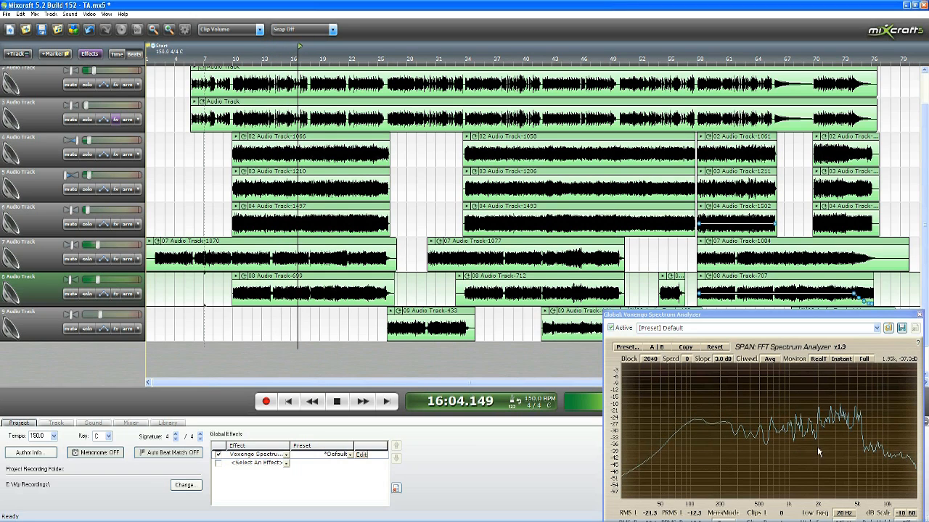
key("space")
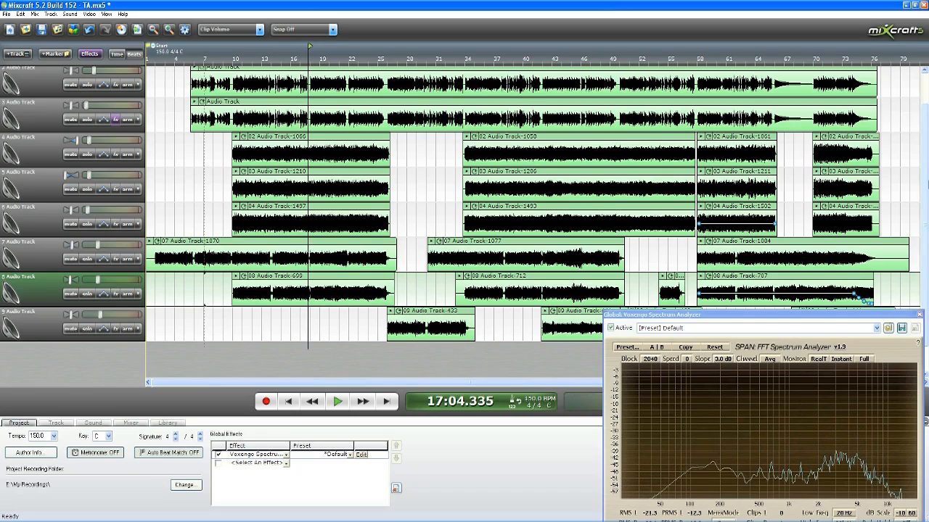
Step: Bring the drum track into view and play the mix from about measure 9 to check the drum level
scroll(926, 184, "up", 1)
scroll(925, 184, "down", 1)
scroll(926, 190, "up", 2)
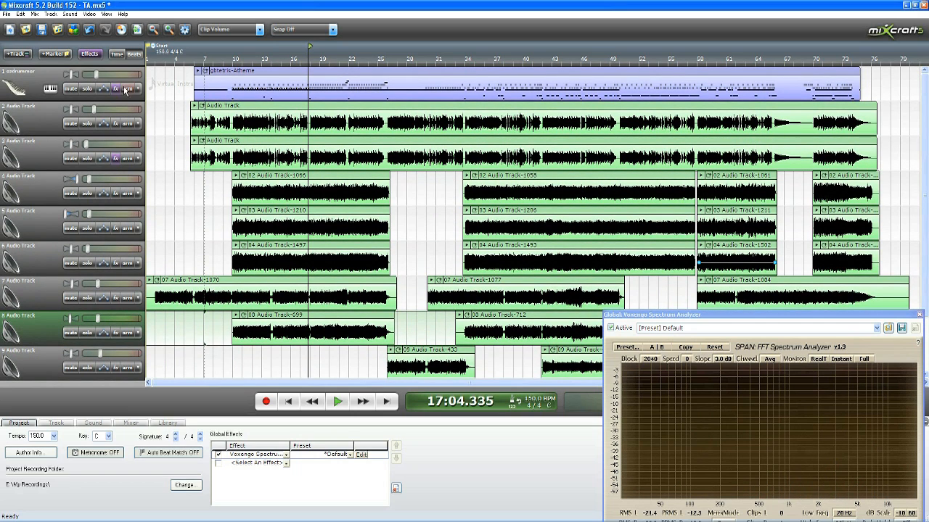
left_click(231, 58)
left_click(294, 229)
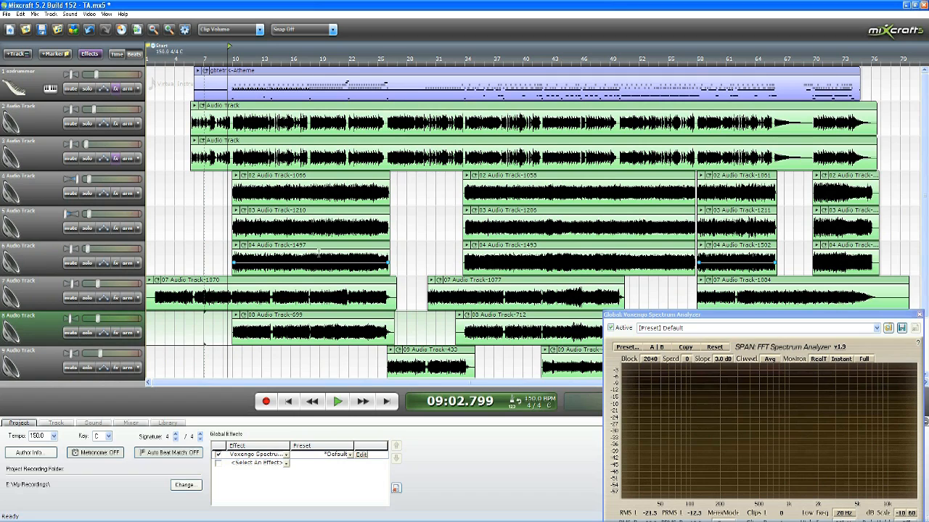
left_click(338, 403)
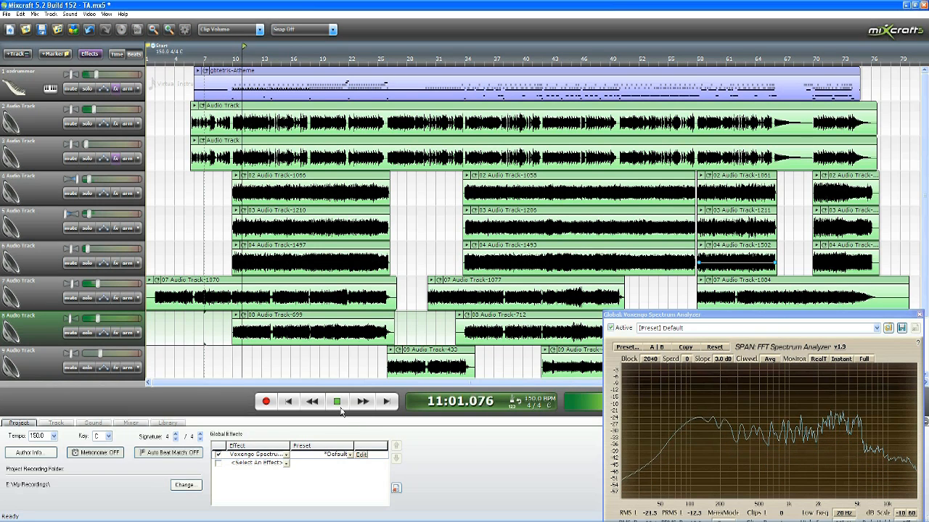
left_click(340, 408)
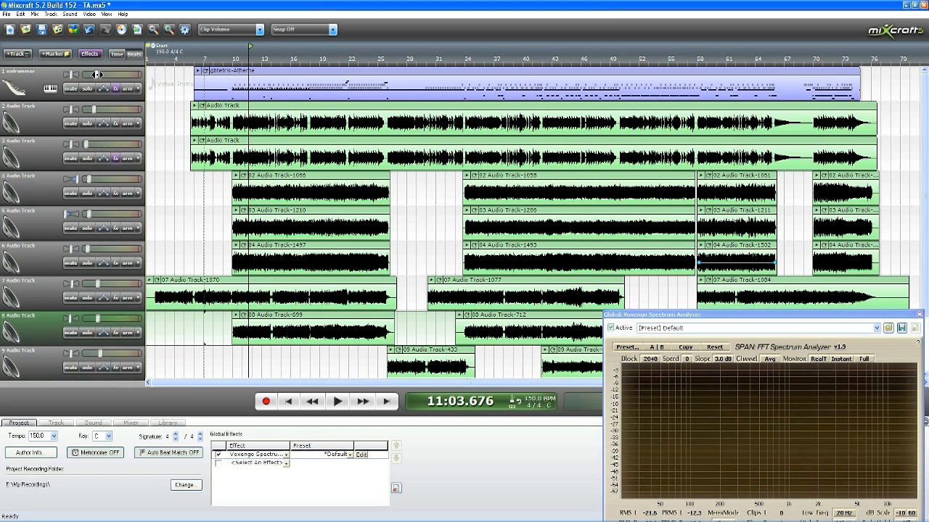
Step: Raise the volume of drum track 1 slightly and fine-tune it while playing from about measure 11
left_click_drag(97, 74, 98, 74)
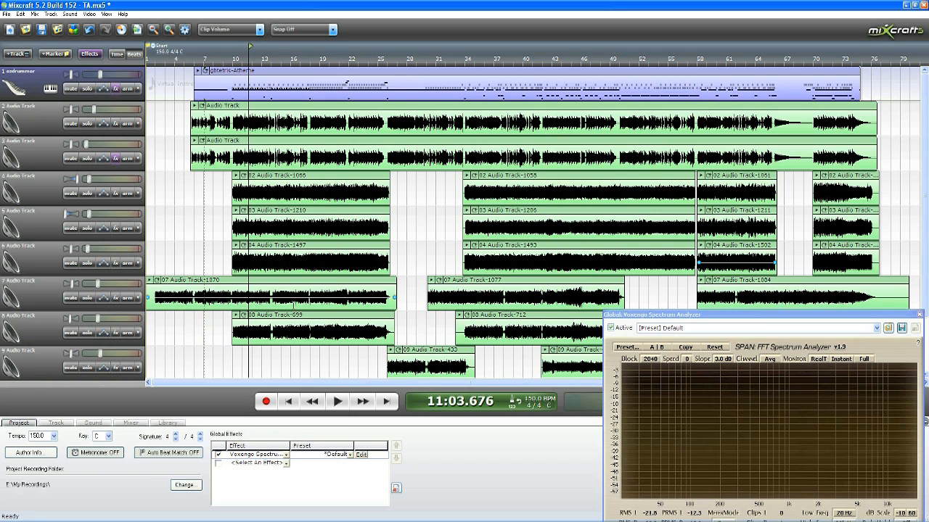
left_click(337, 401)
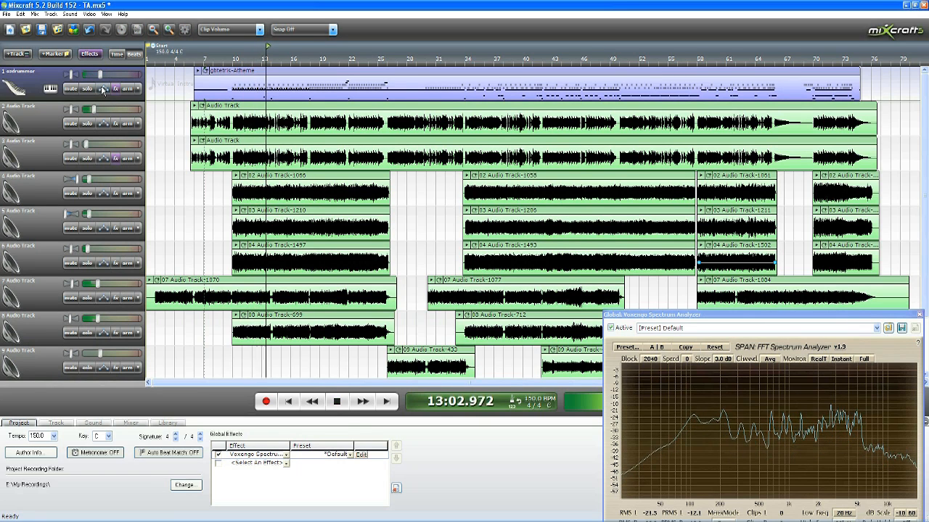
mouse_move(100, 77)
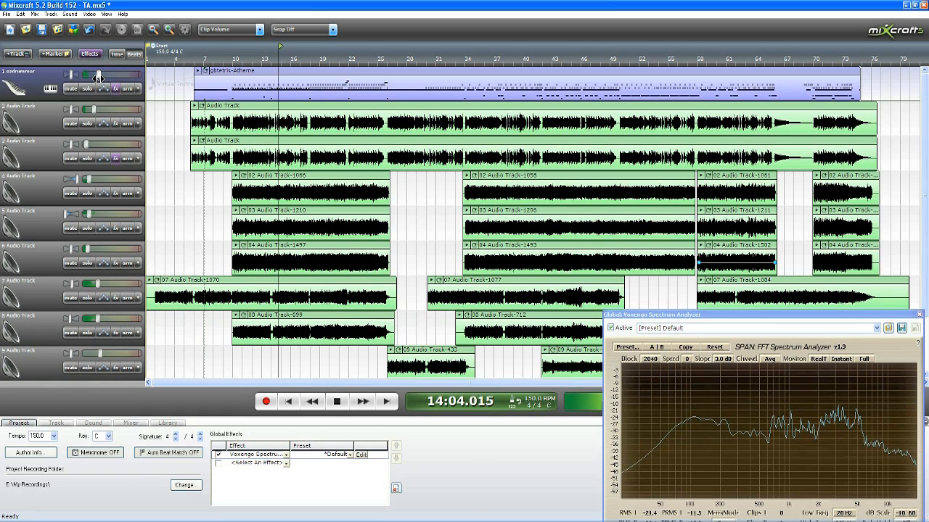
left_click(337, 401)
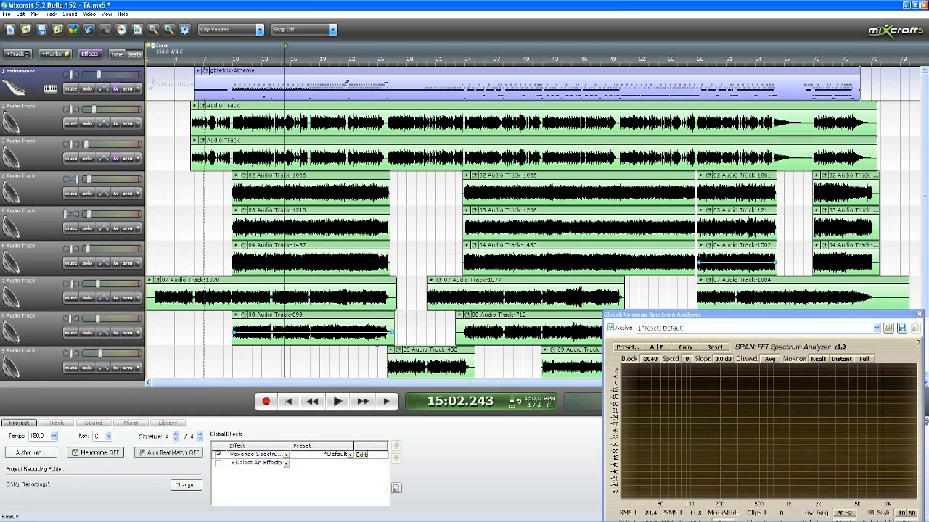
Step: Play the mix in short passes from measure 15 to about measure 22 to check the drums and low-frequency peaks
left_click(338, 401)
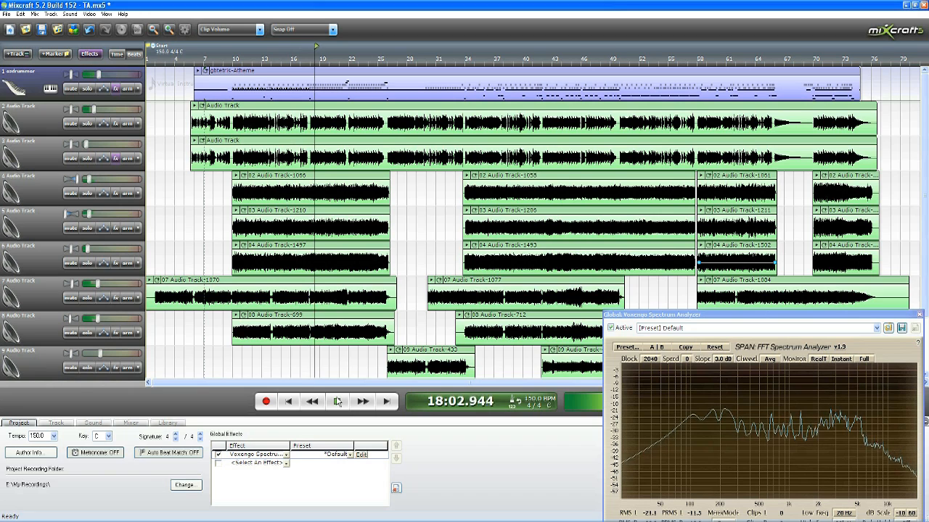
left_click(337, 401)
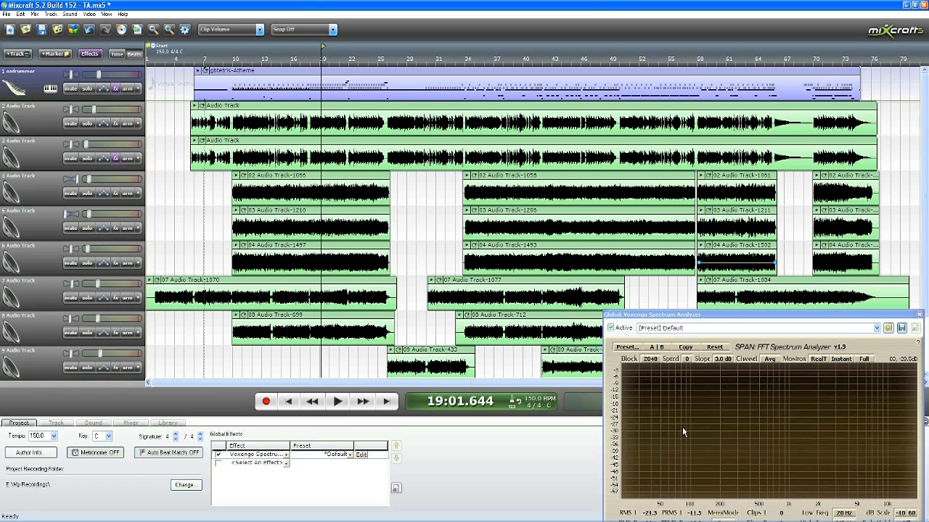
left_click(339, 402)
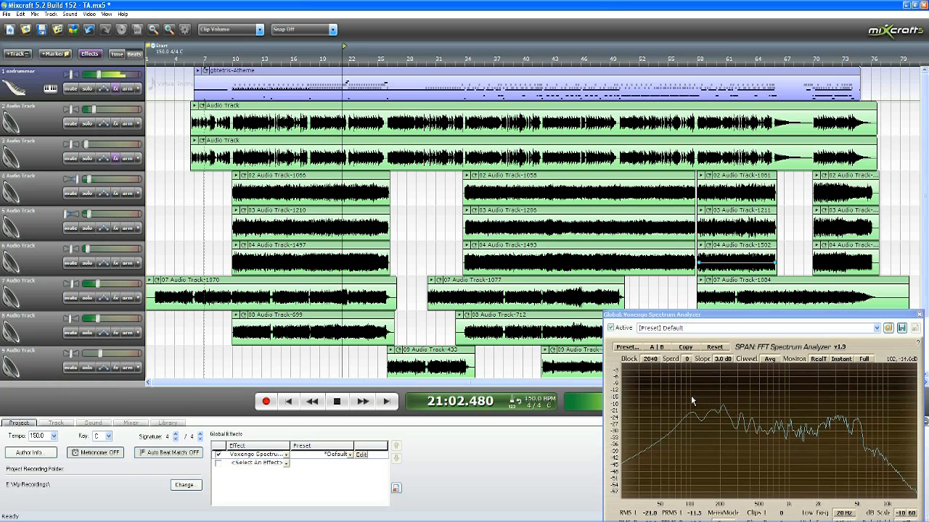
key("space")
left_click(224, 112)
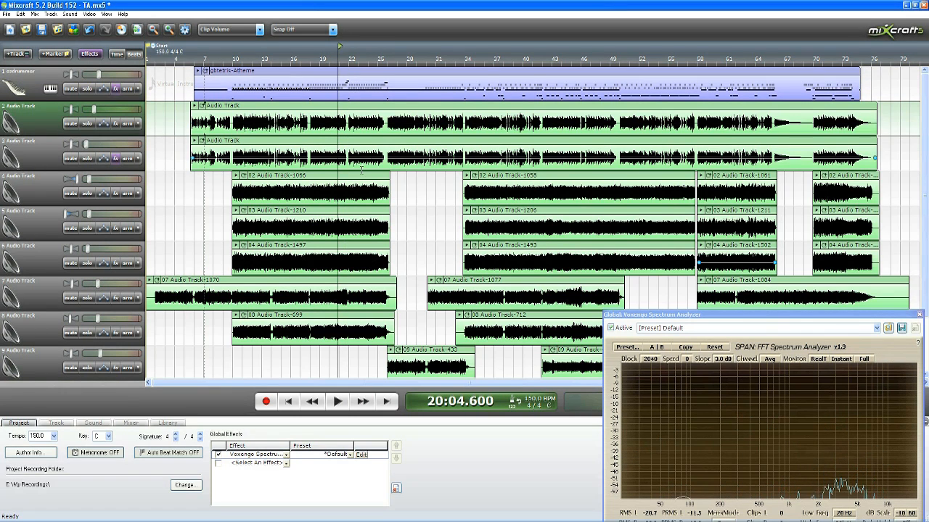
left_click(338, 410)
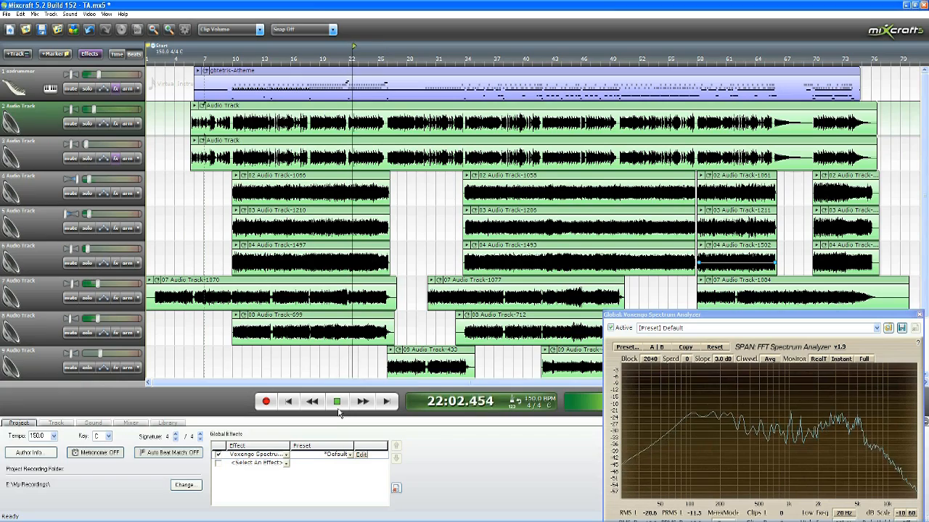
left_click(338, 412)
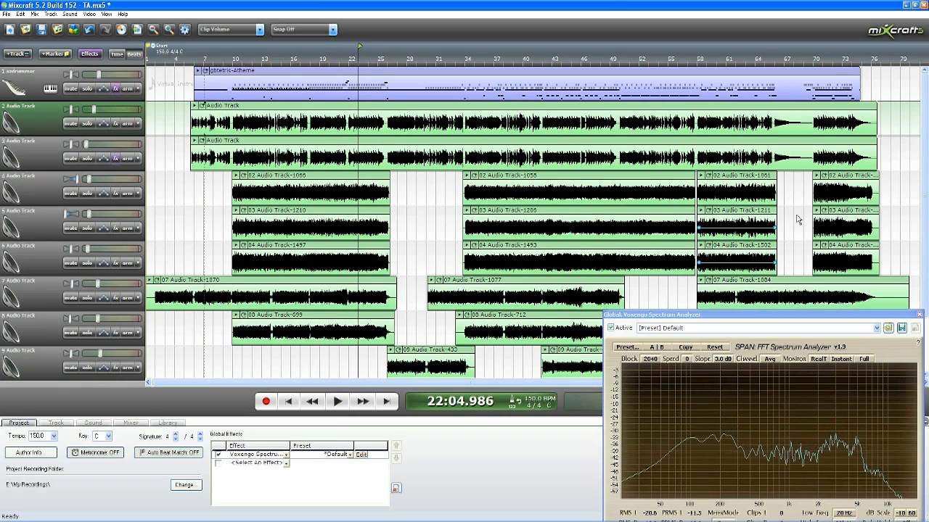
Step: Play the mix from about measure 27 and again from measure 42 to check track 9's sections
left_click_drag(925, 197, 925, 231)
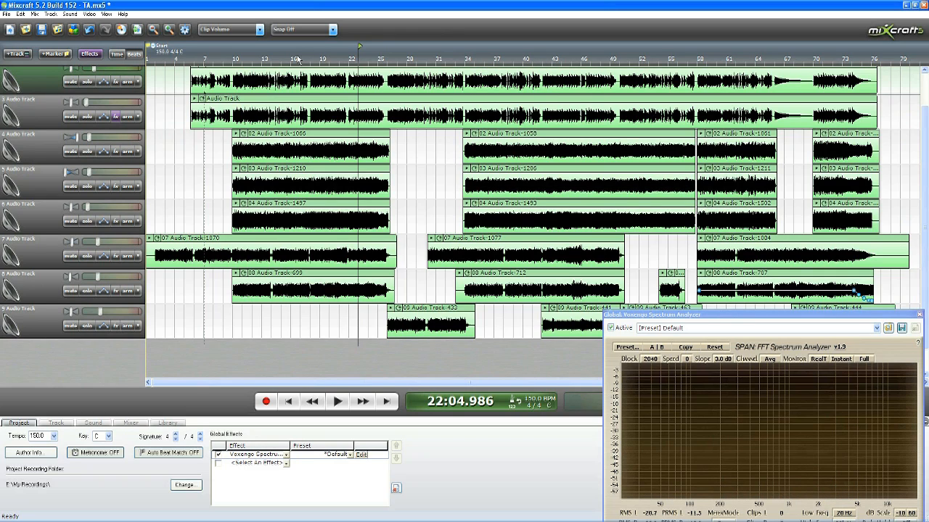
left_click(405, 61)
left_click(335, 402)
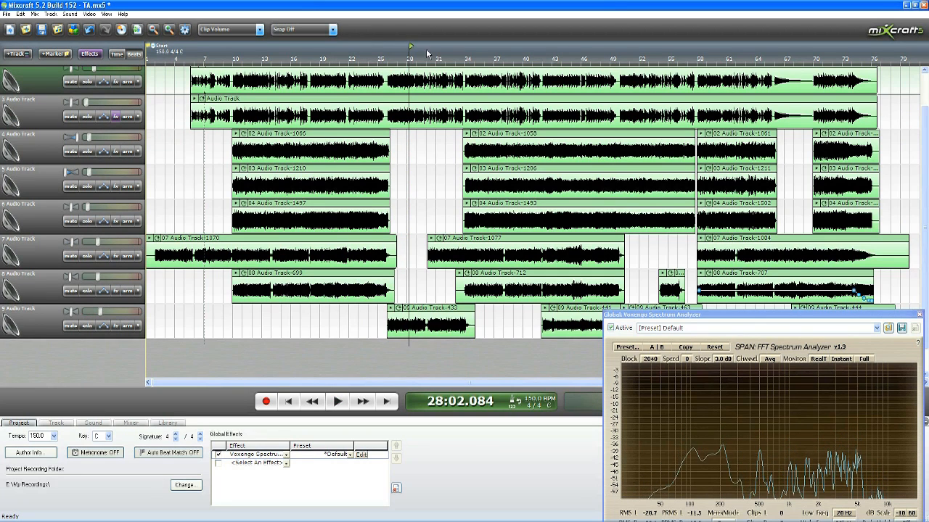
left_click(513, 62)
scroll(506, 138, "up", 2)
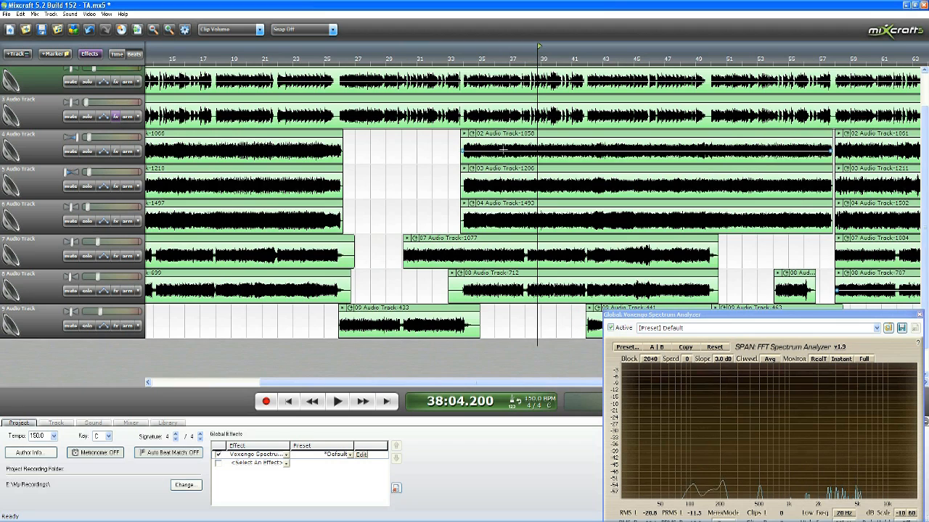
scroll(545, 247, "down", 1)
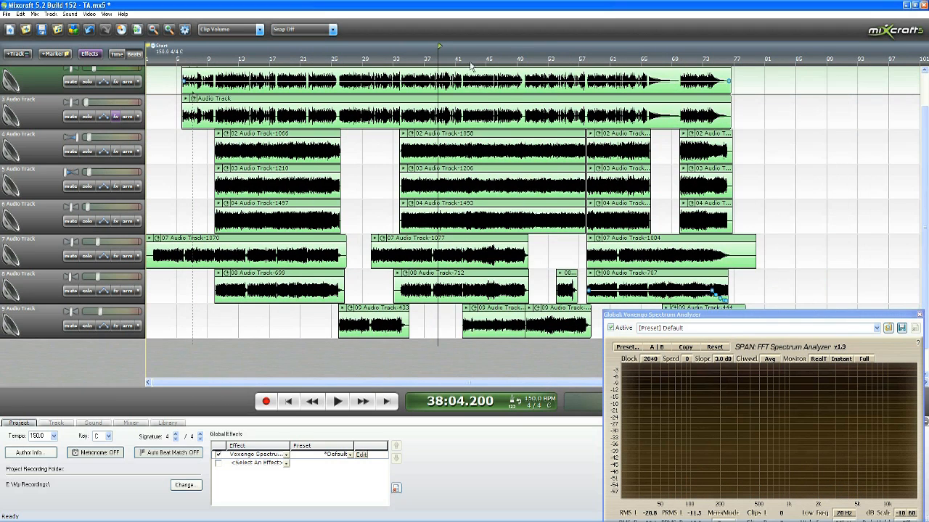
left_click(466, 61)
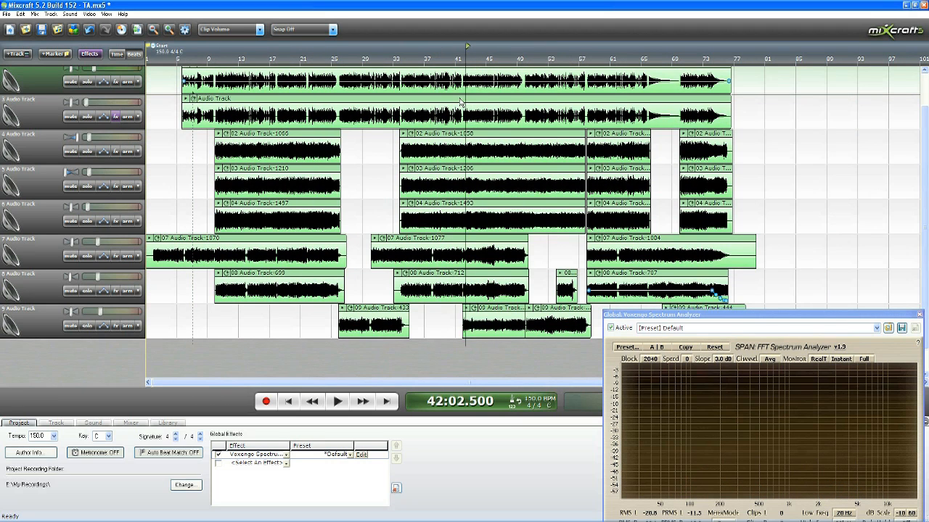
left_click(337, 402)
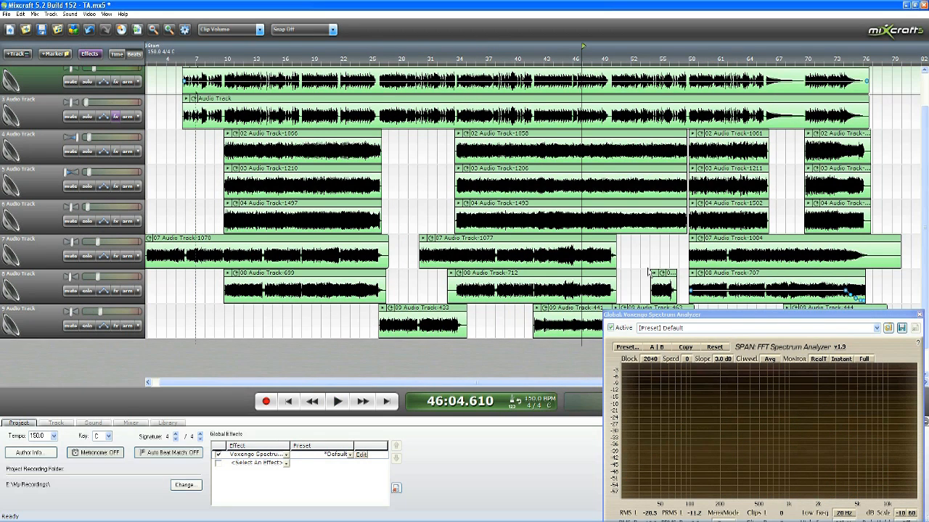
Step: Play the ending from about measure 67 and move the spectrum analyzer down clear of track 9
scroll(690, 258, "down", 1)
left_click(666, 57)
left_click(337, 401)
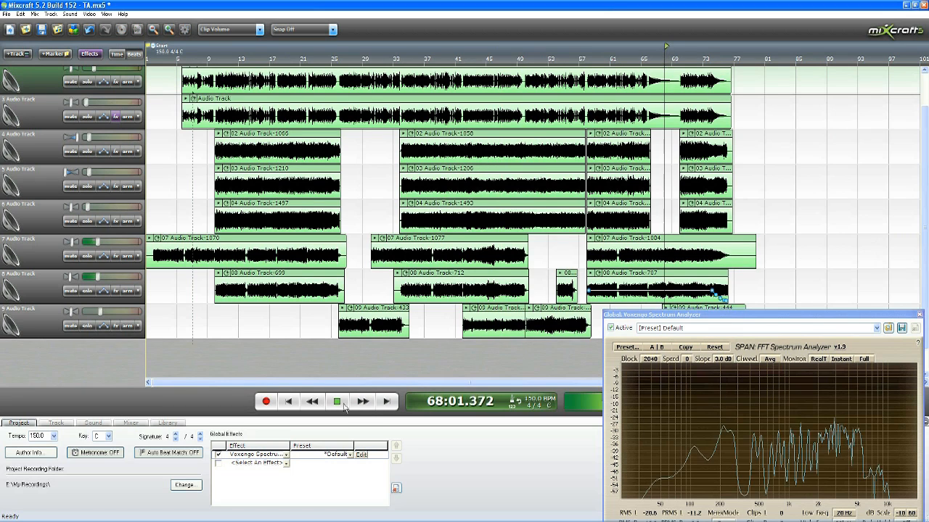
left_click_drag(689, 315, 690, 356)
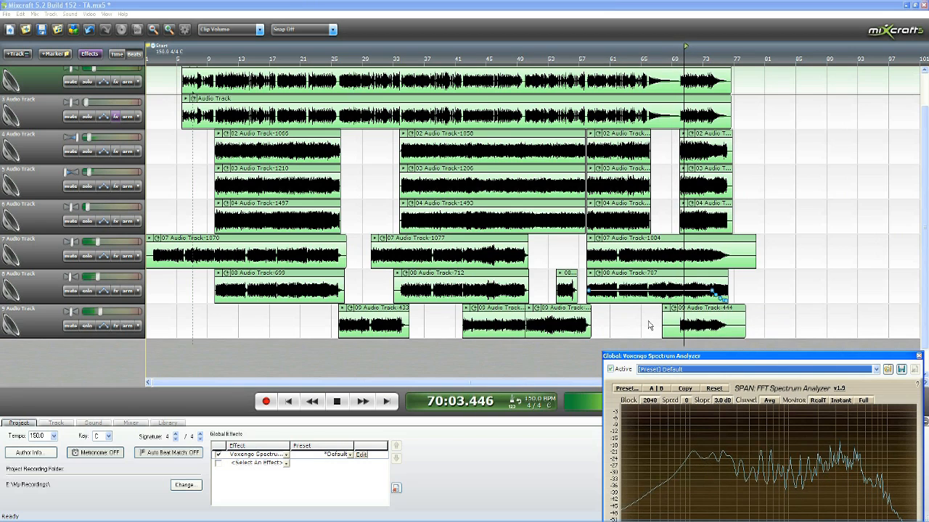
left_click(341, 401)
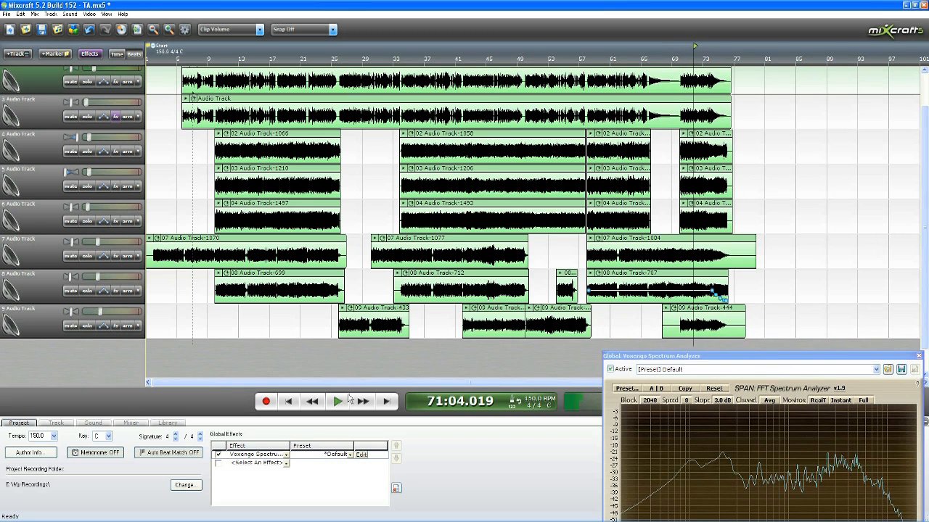
Step: Return to the drum track and move the spectrum analyzer up until its whole window is in view
left_click_drag(926, 238, 926, 202)
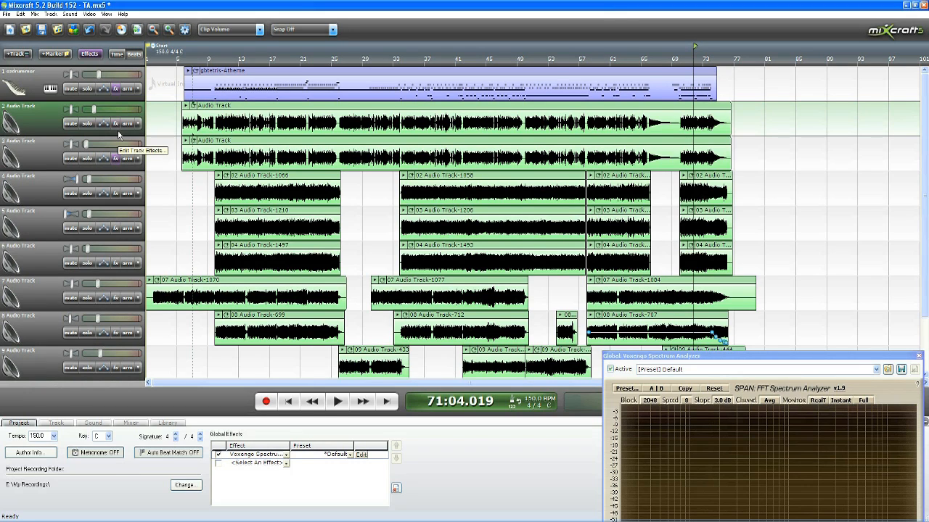
left_click_drag(655, 356, 646, 294)
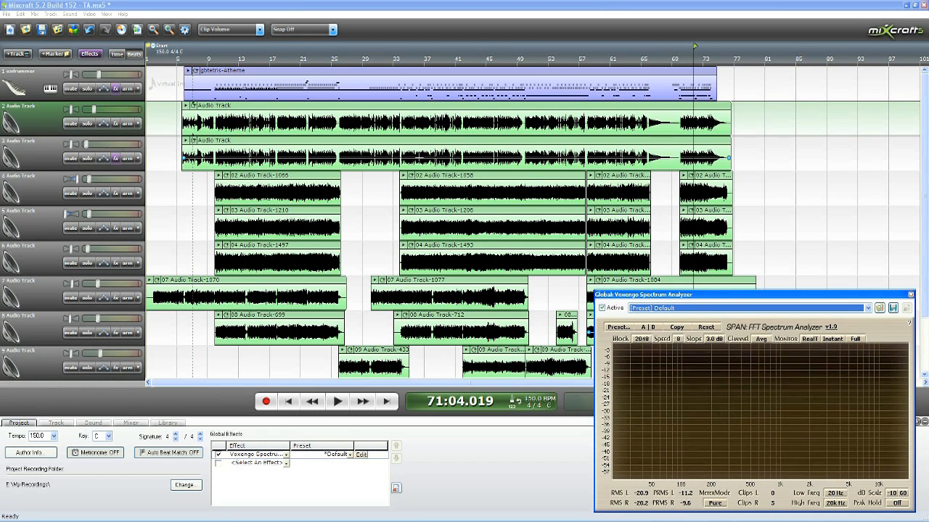
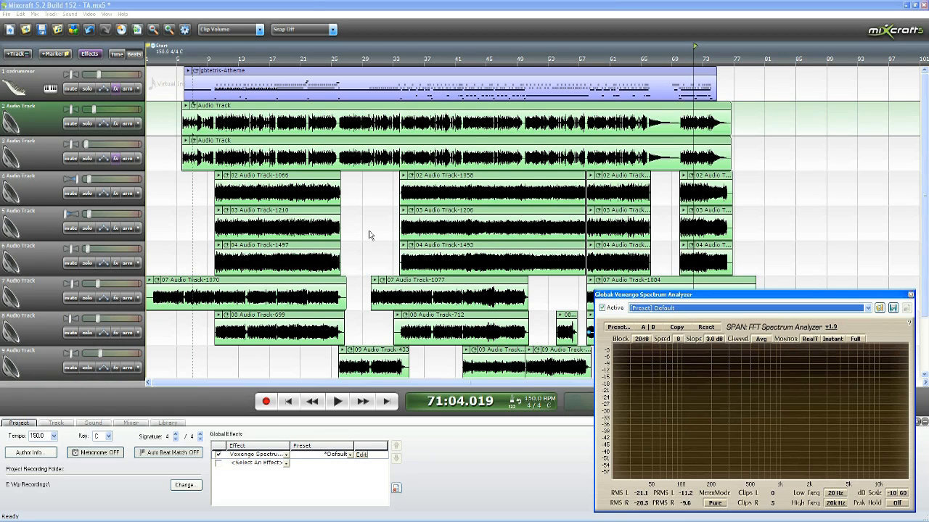
Step: Solo track 4 and open its effect list, moving the list clear of the track's first clip
left_click(272, 51)
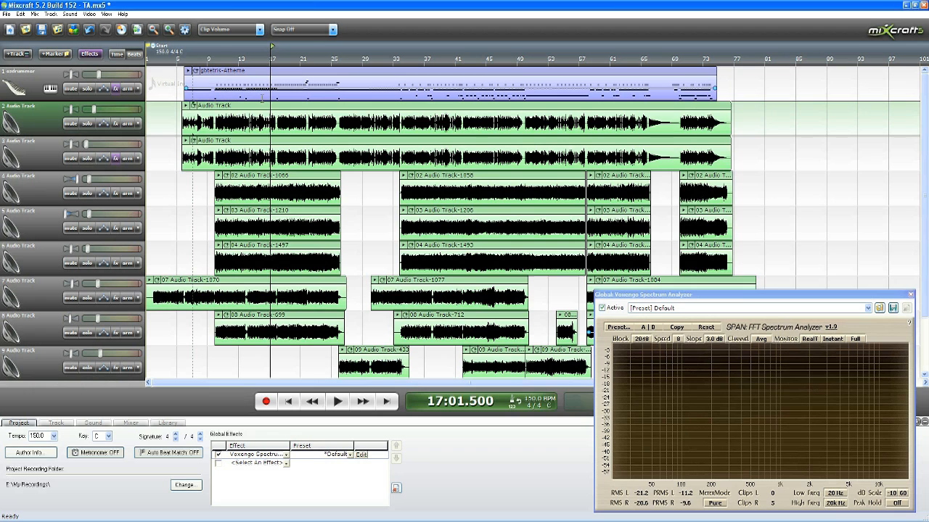
left_click(86, 193)
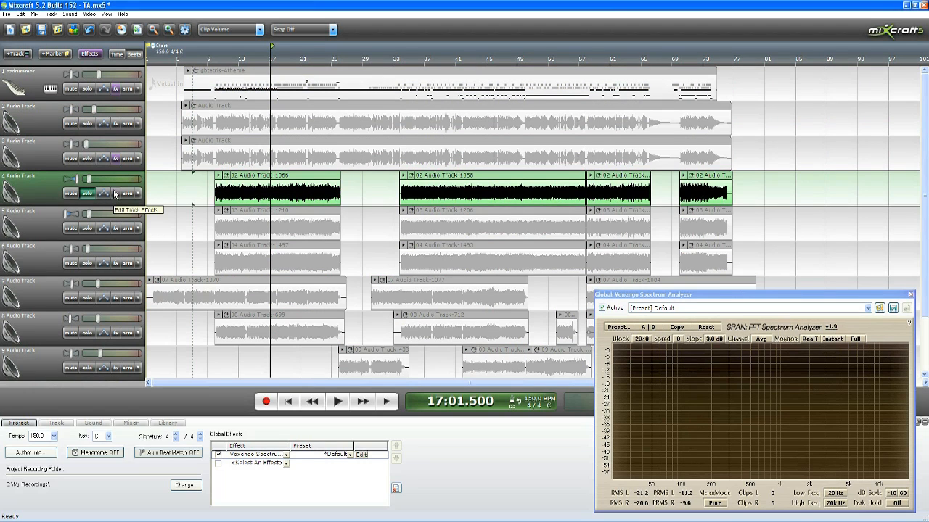
left_click(114, 193)
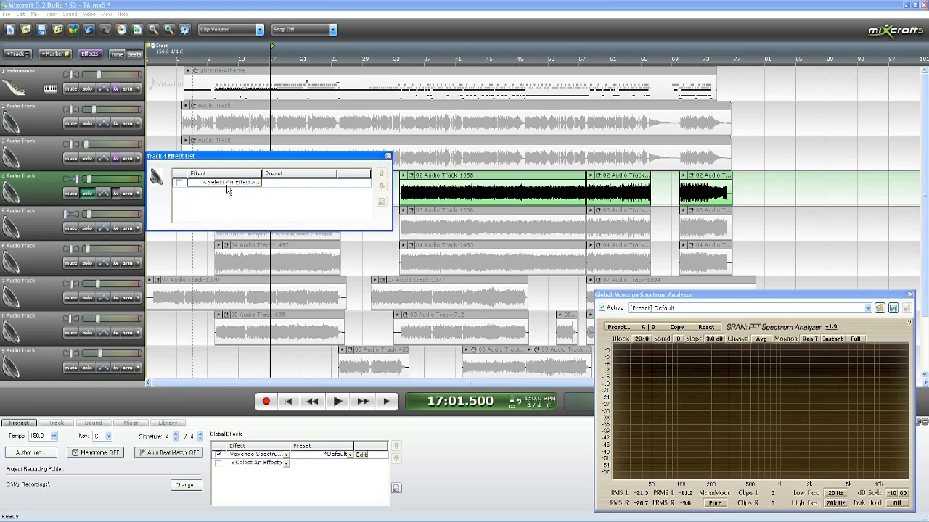
left_click_drag(307, 158, 517, 278)
left_click(292, 193)
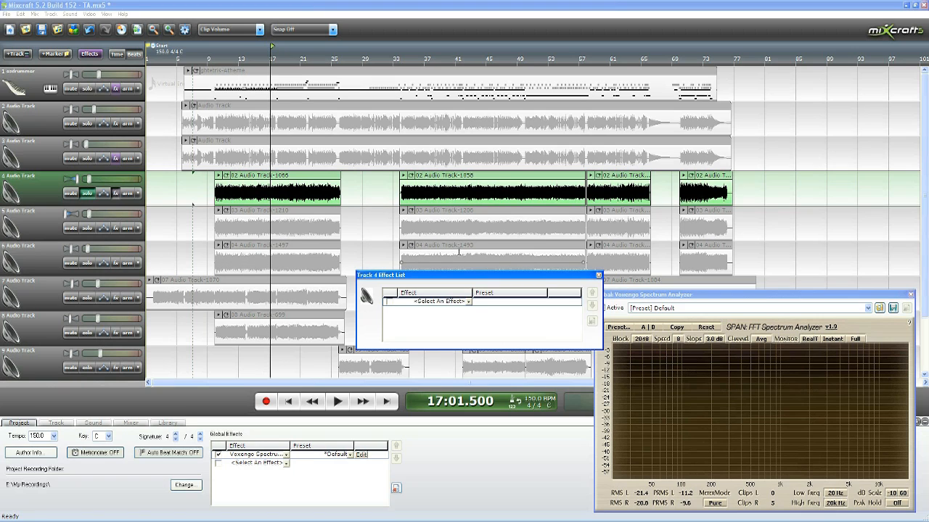
Step: Place the playhead near measure 12 and add VoxengoGlissEQ2 to track 4's effects, leaving it inactive
left_click(259, 52)
scroll(258, 54, "up", 5)
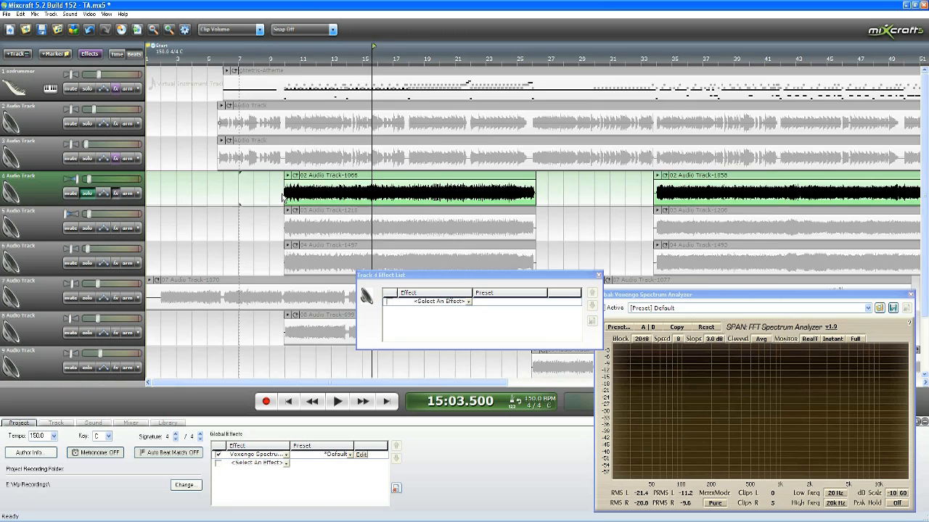
scroll(456, 252, "up", 3)
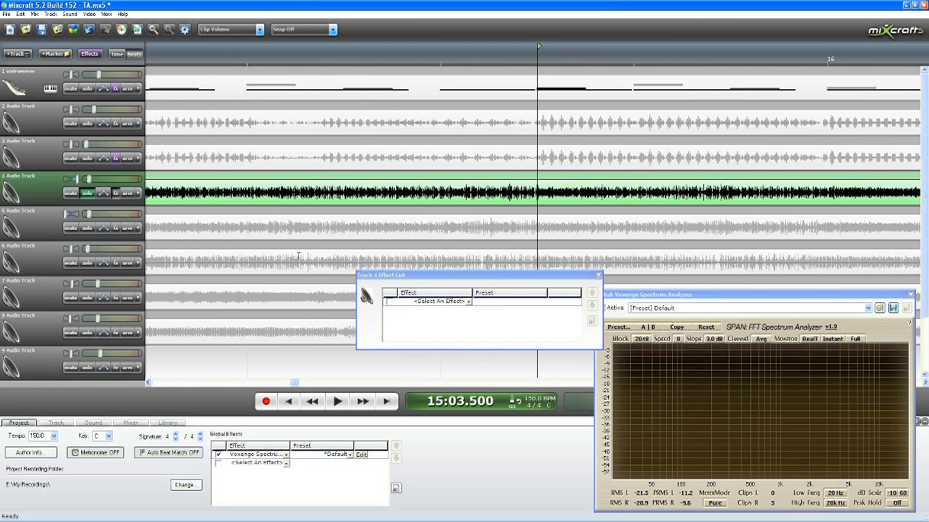
scroll(588, 252, "down", 5)
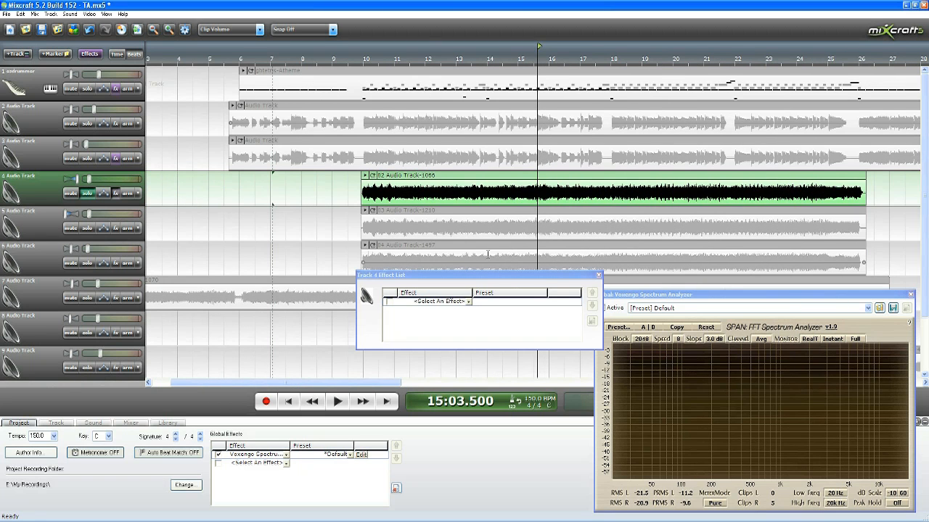
left_click(427, 54)
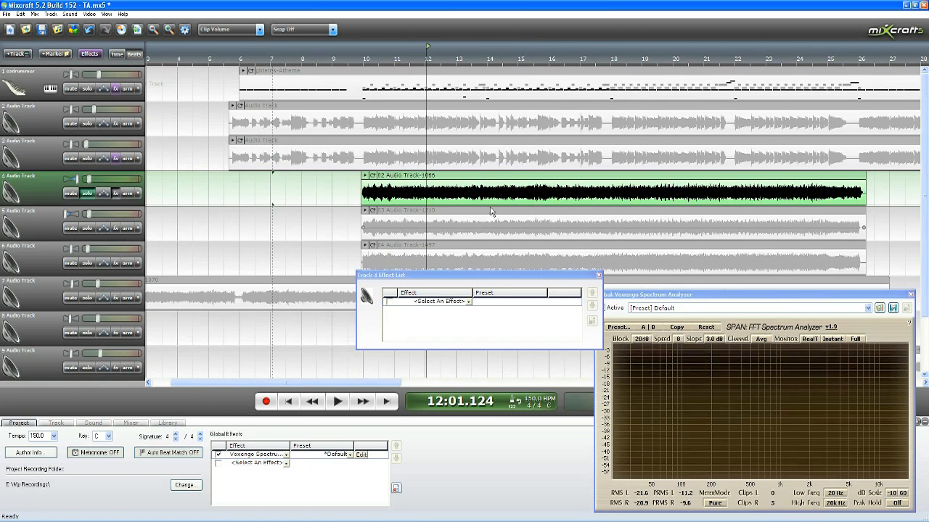
scroll(465, 222, "down", 1)
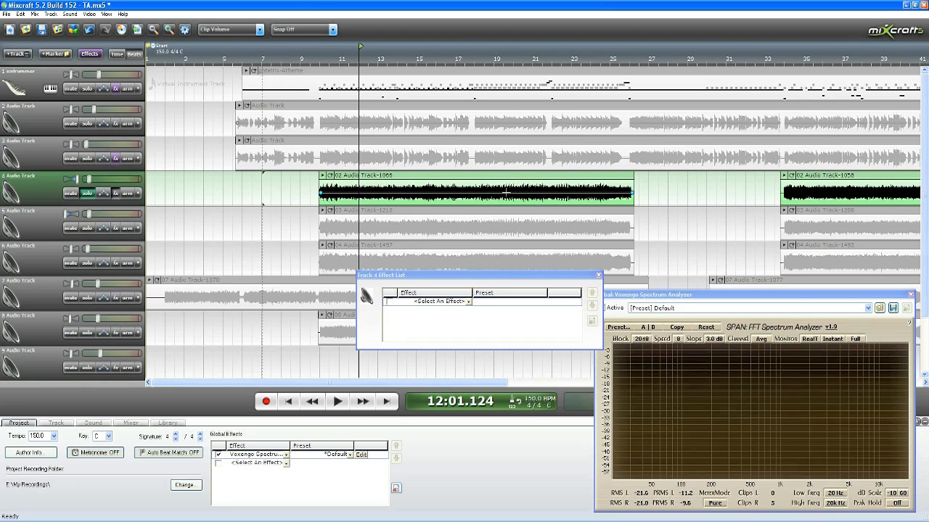
left_click(468, 301)
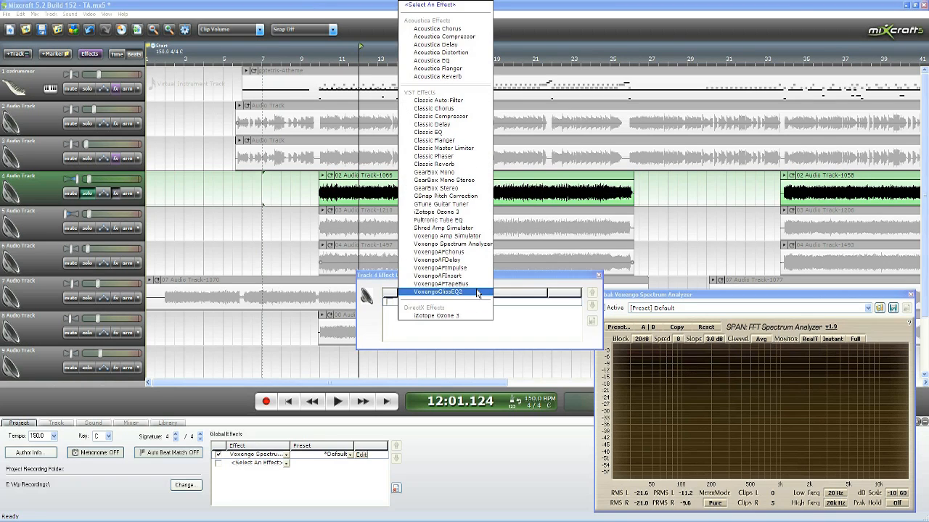
left_click(477, 293)
left_click(468, 310)
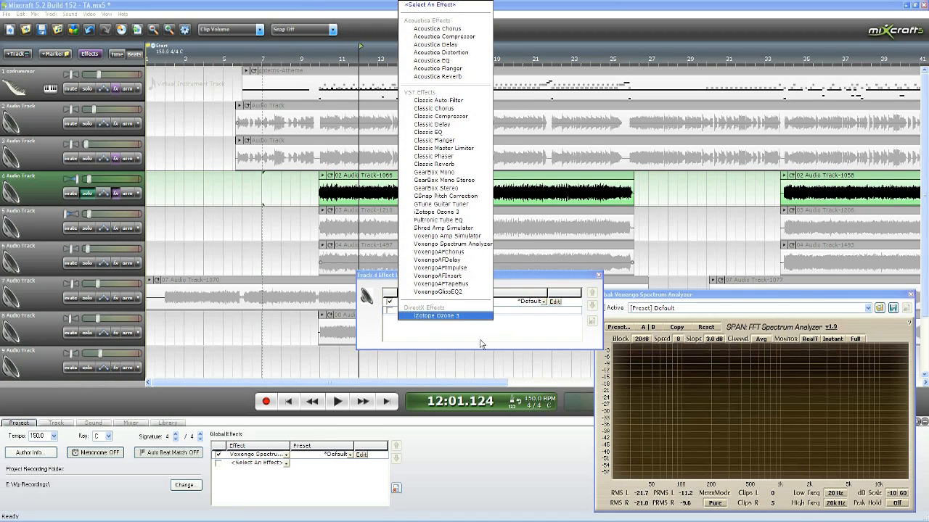
left_click(480, 344)
Step: Add Acoustica Reverb to track 4 with Reverberation 55 and High Freq. Damping 40
left_click(425, 310)
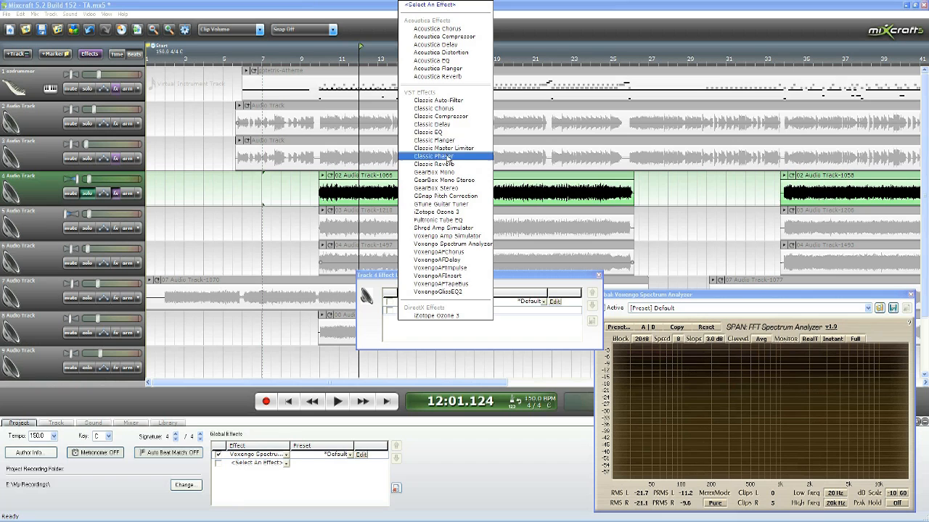
left_click(441, 77)
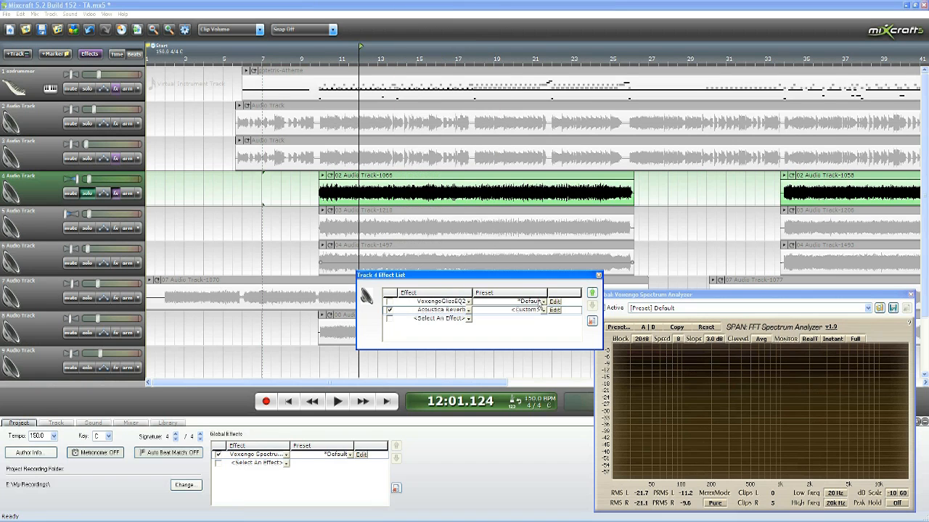
left_click(554, 311)
left_click_drag(468, 175, 747, 238)
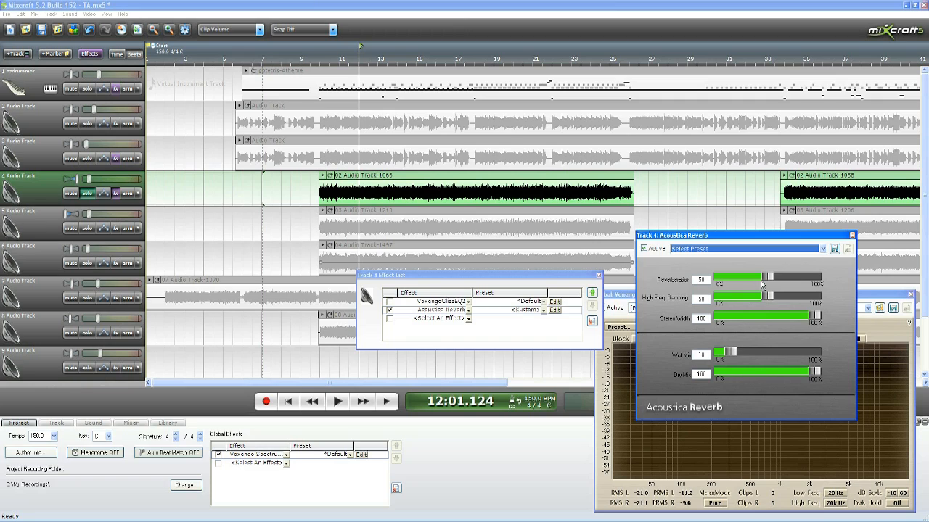
left_click_drag(768, 279, 773, 278)
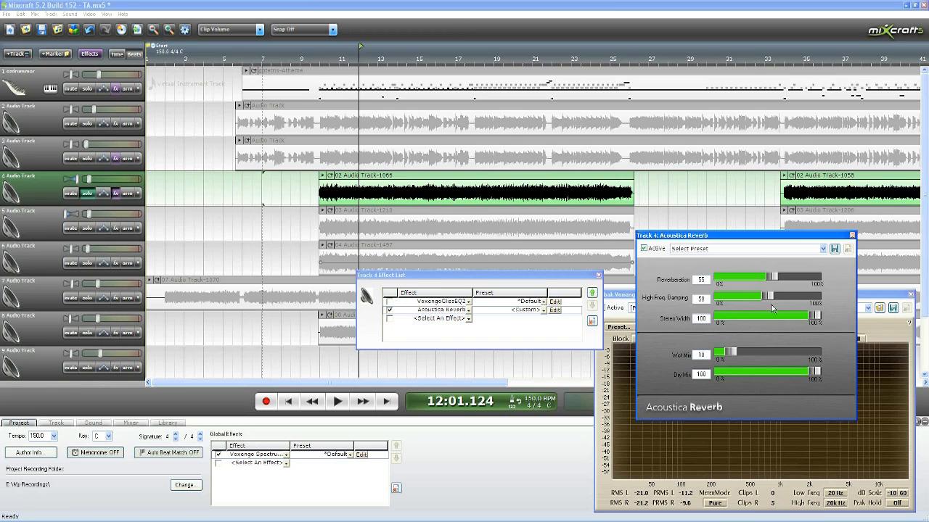
left_click_drag(768, 296, 760, 298)
Step: Play soloed track 4 from near measure 12 and past its first clip's end to check the reverb tail
left_click(349, 55)
left_click(338, 402)
left_click(625, 129)
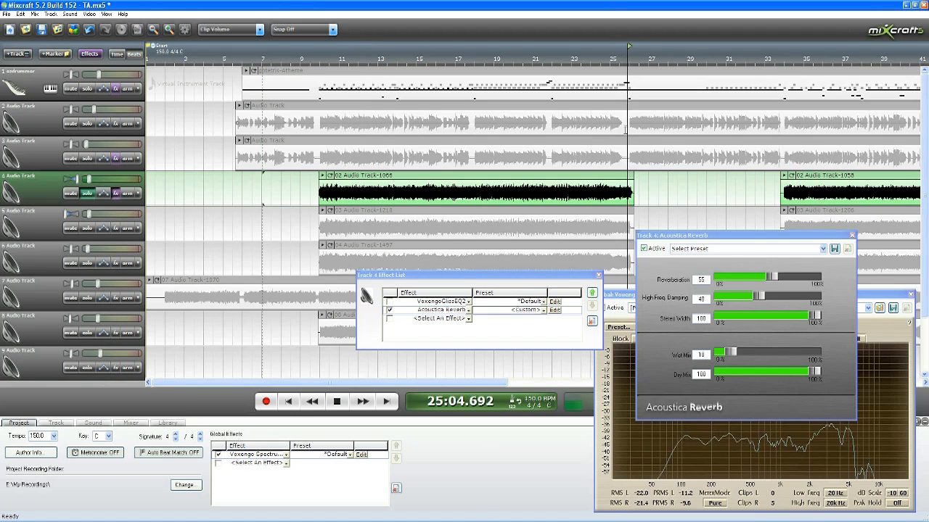
scroll(626, 129, "up", 1)
left_click(499, 61)
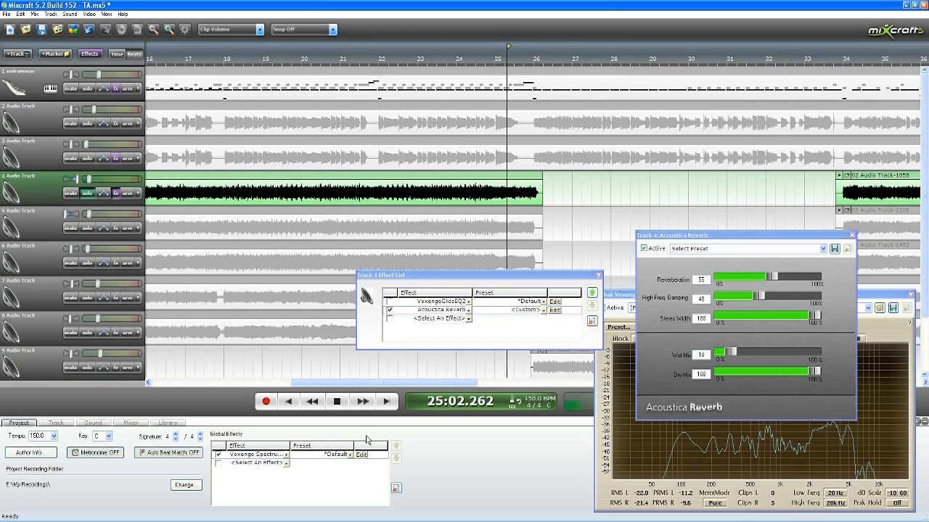
key("space")
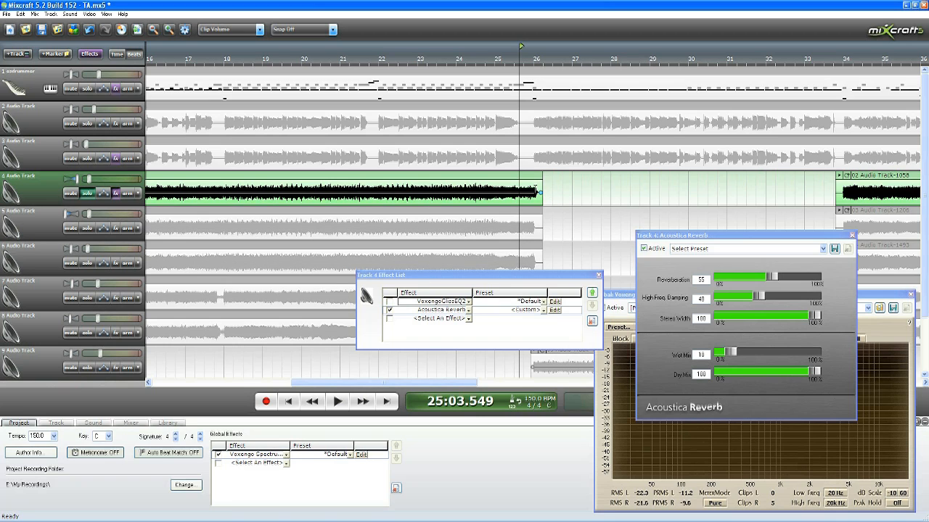
left_click(341, 403)
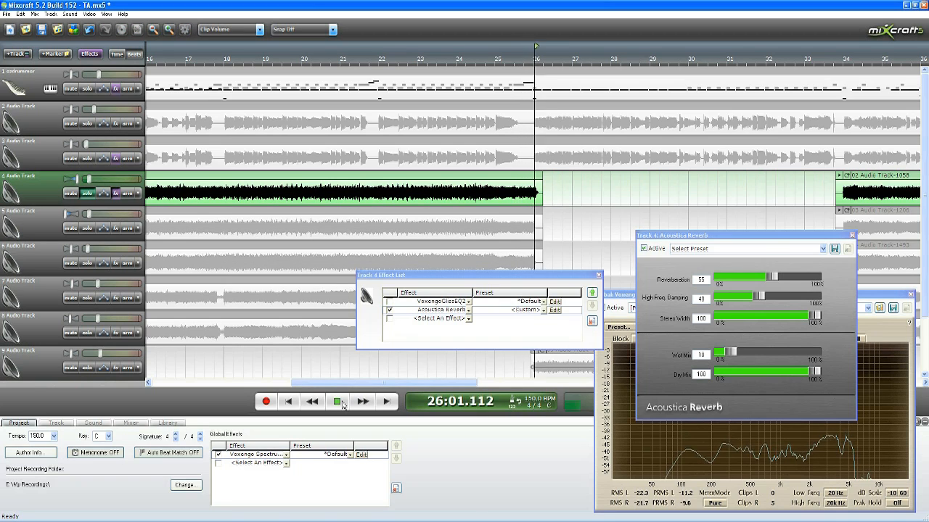
left_click(342, 404)
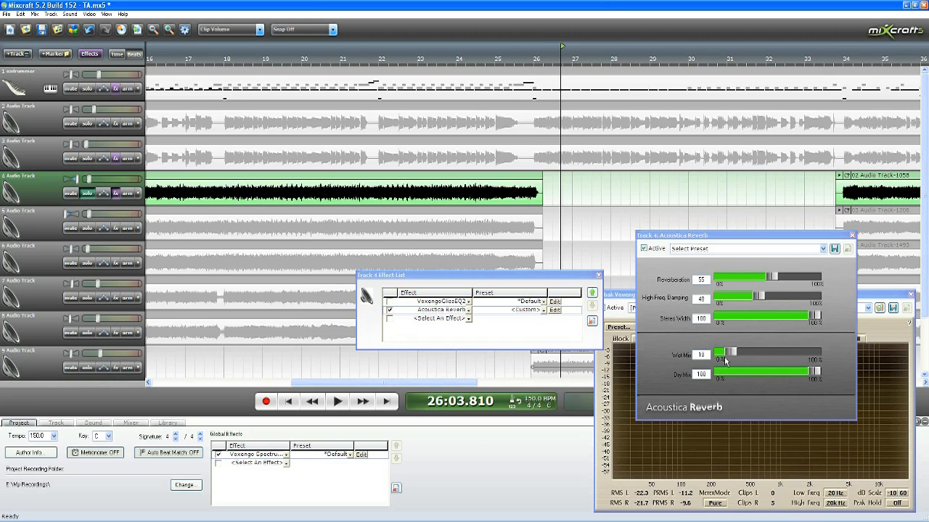
Step: Set track 4's reverb Wet Mix to 7 and replay the end of the first clip from about measure 25
left_click_drag(731, 359, 729, 356)
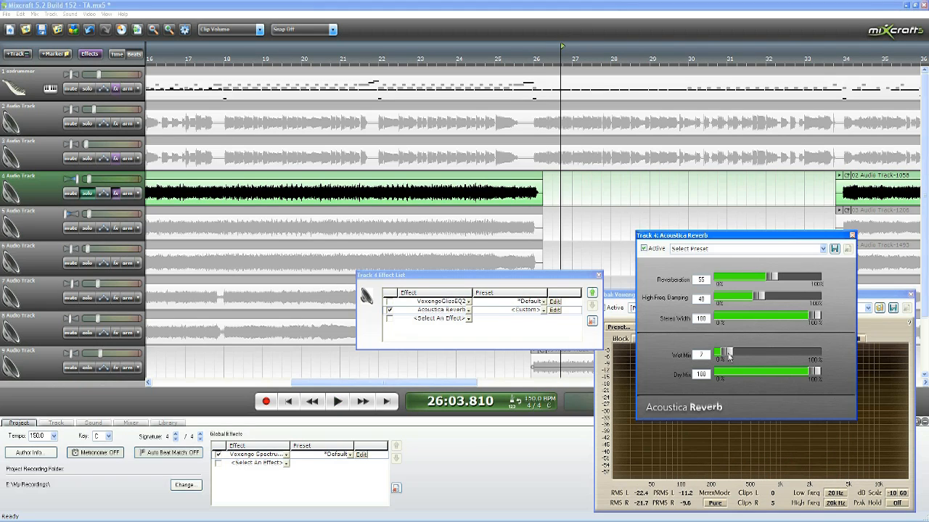
left_click(501, 58)
left_click(337, 405)
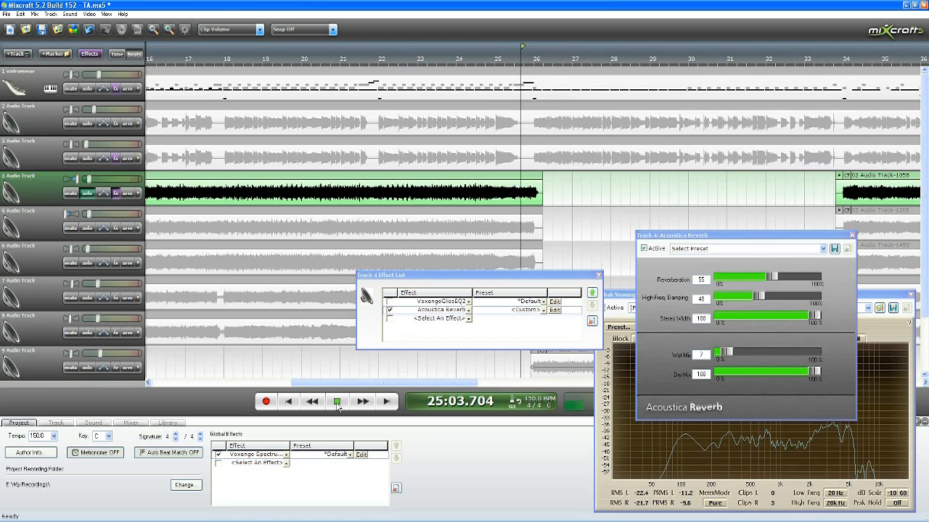
left_click(337, 403)
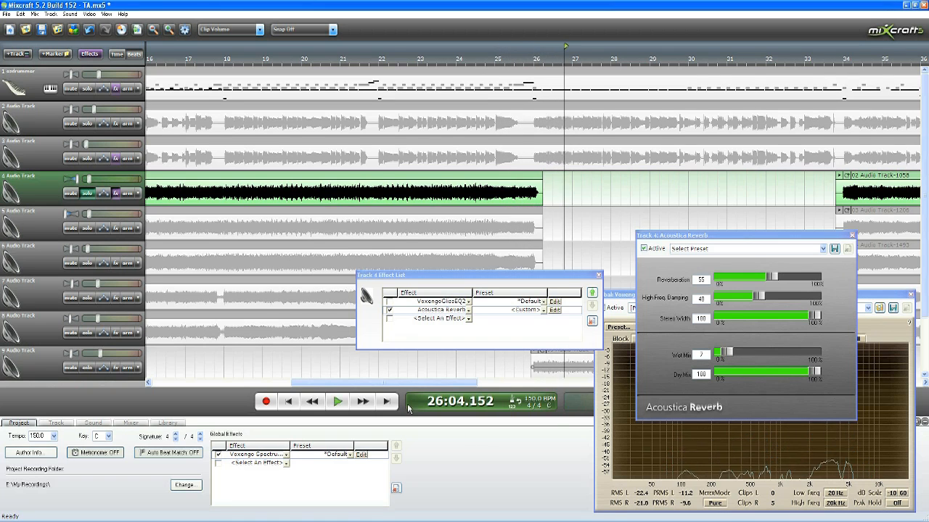
Step: Set track 4's reverb Stereo Width to 0 and return the playhead to the end of measure 10
left_click_drag(815, 320, 714, 322)
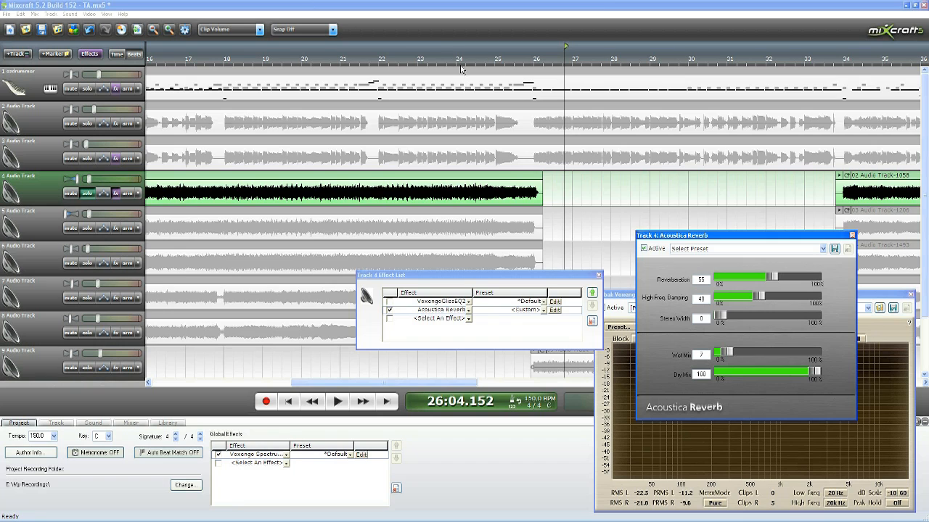
left_click(441, 63)
scroll(440, 63, "down", 2)
left_click(292, 58)
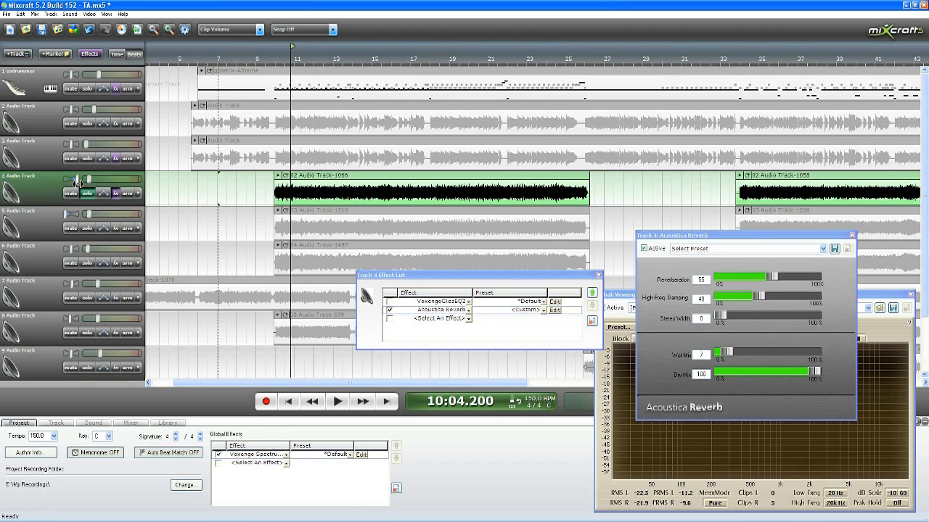
Step: Solo track 5 as well, add Acoustica Reverb to it, and place its settings beside track 4's reverb
mouse_move(78, 184)
left_click(115, 228)
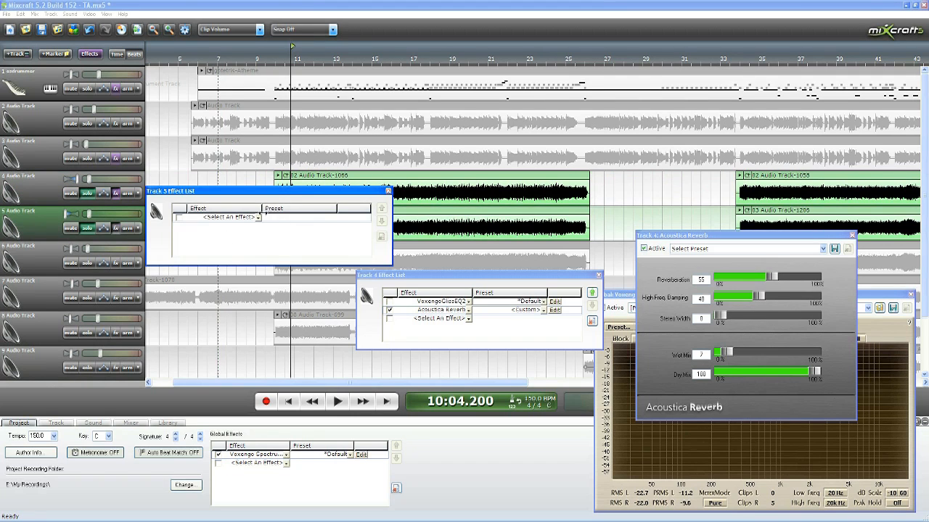
left_click(258, 217)
left_click(228, 73)
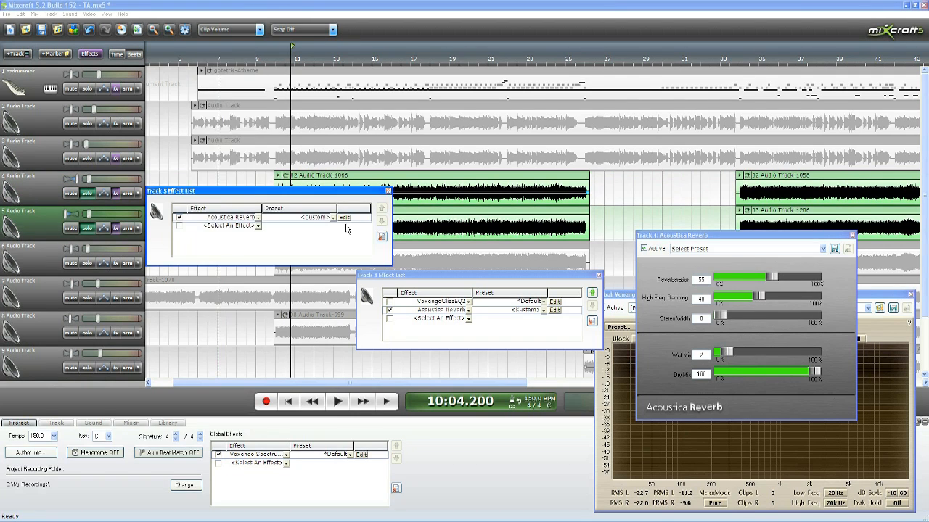
left_click(344, 217)
left_click_drag(490, 171, 545, 239)
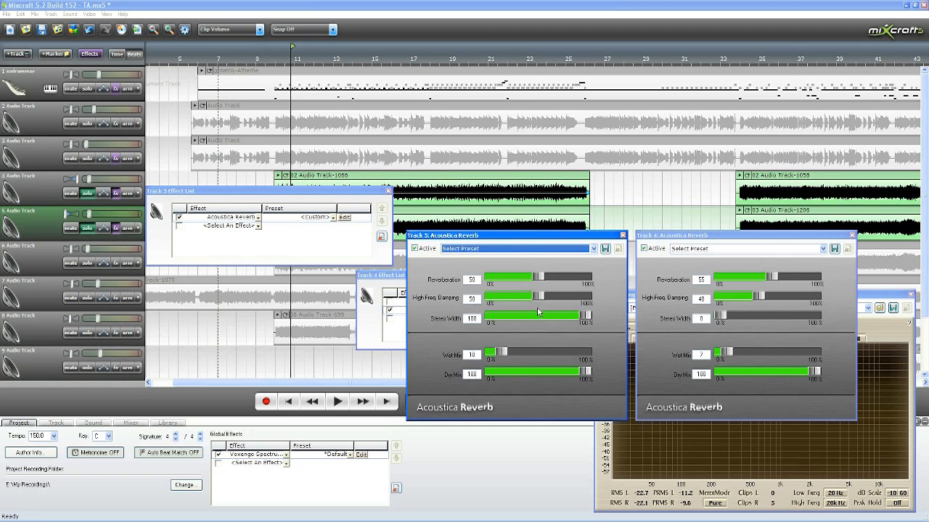
Step: Match track 5's reverb to track 4's, with High Freq. Damping 40, more Reverberation, and lower Stereo Width and Wet Mix
left_click_drag(535, 301, 529, 299)
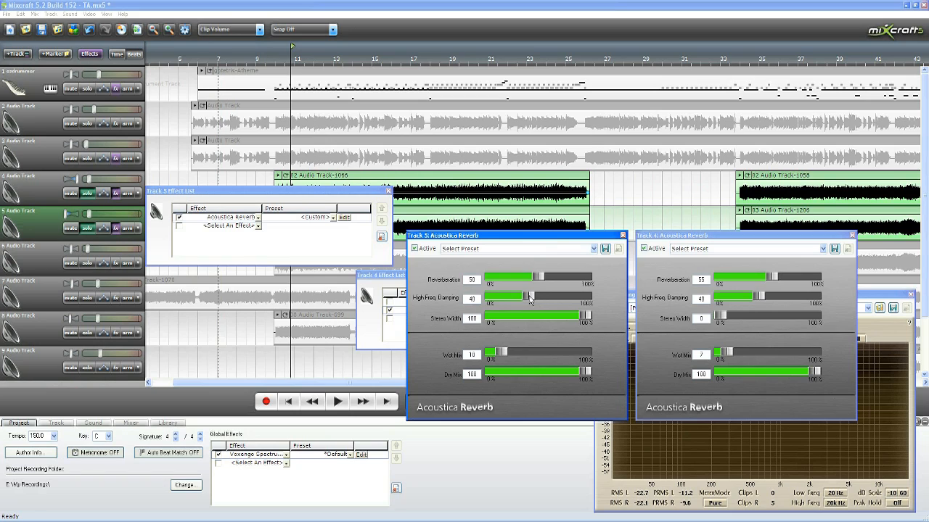
left_click_drag(538, 279, 545, 279)
left_click_drag(588, 319, 486, 322)
left_click_drag(501, 357, 499, 357)
Step: Close the reverb settings and effect lists of tracks 4 and 5
left_click(623, 235)
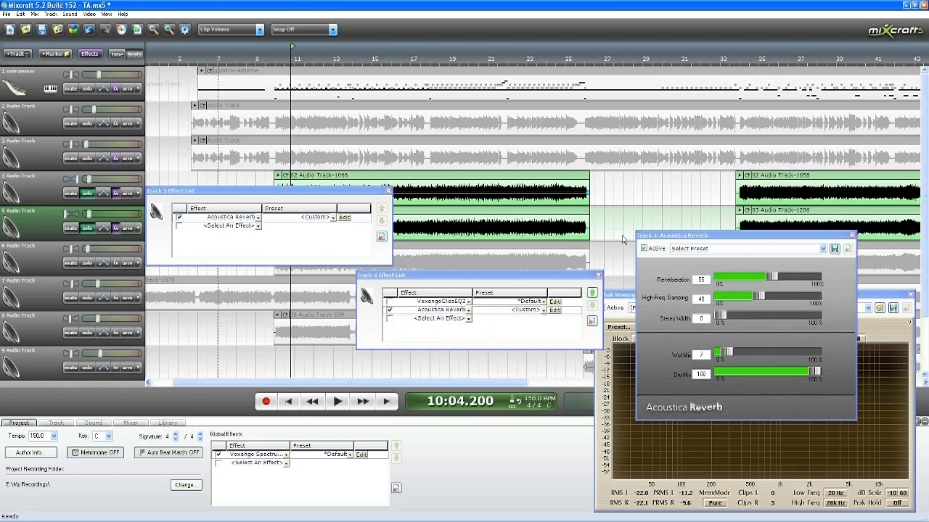
left_click(852, 235)
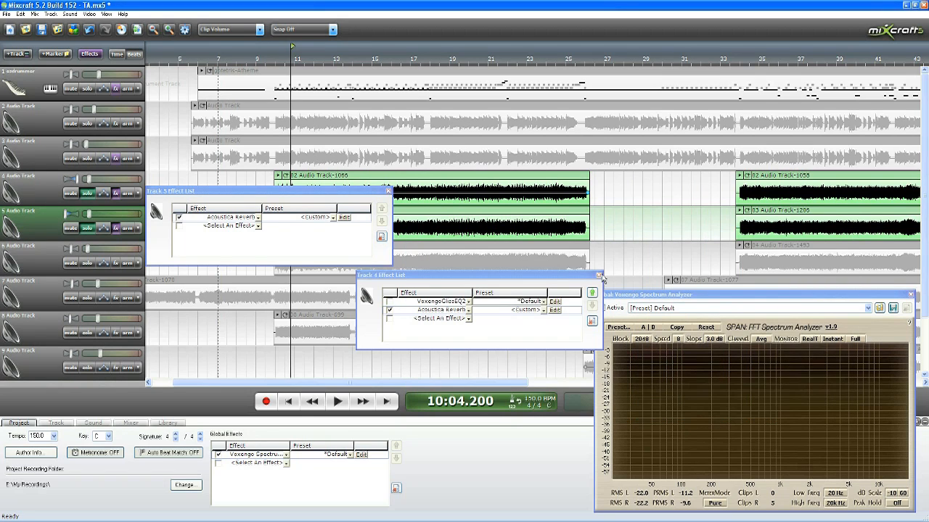
left_click(598, 275)
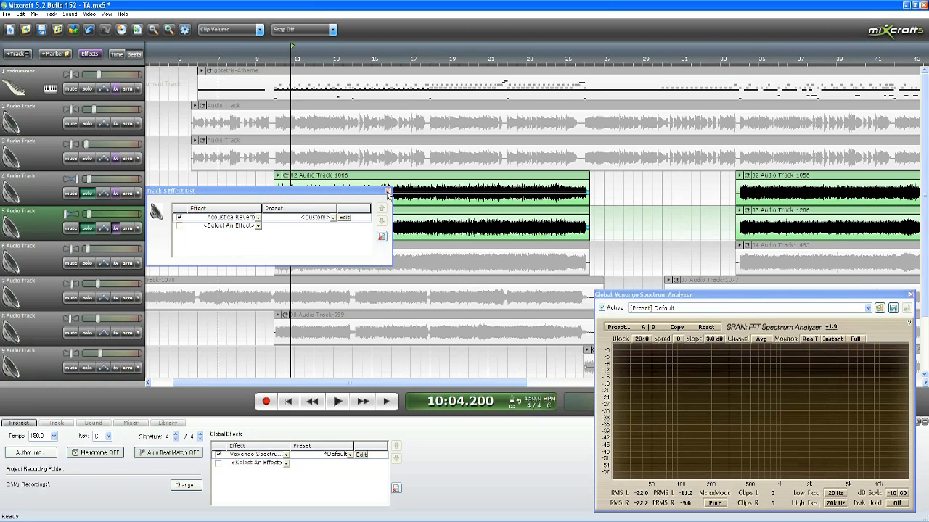
left_click(388, 193)
Step: Play soloed tracks 4 and 5 from measure 25 past the end of their first clips
left_click(568, 55)
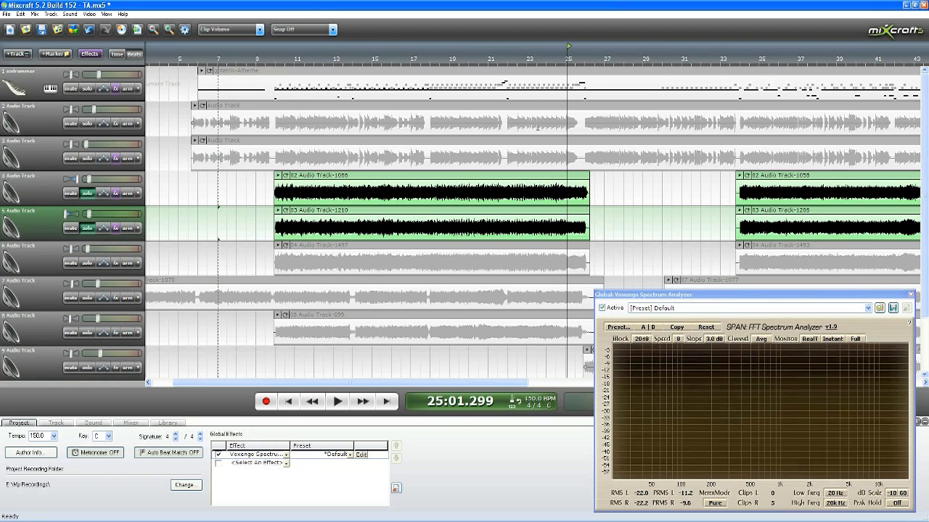
scroll(608, 223, "up", 5)
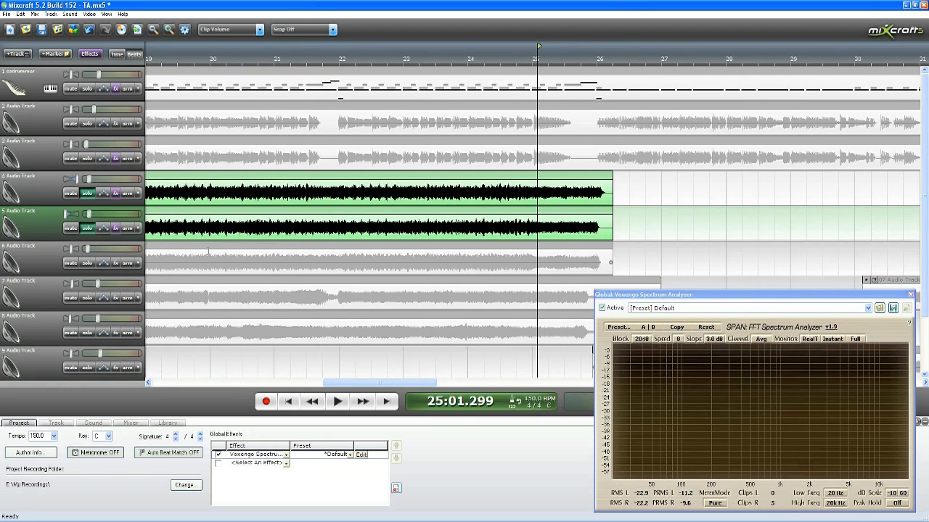
left_click(345, 404)
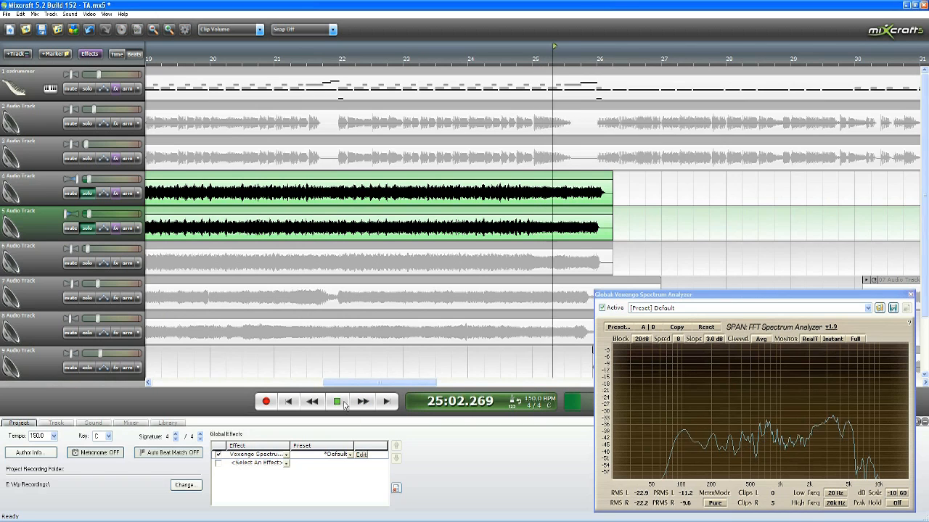
left_click(338, 402)
scroll(543, 218, "down", 3)
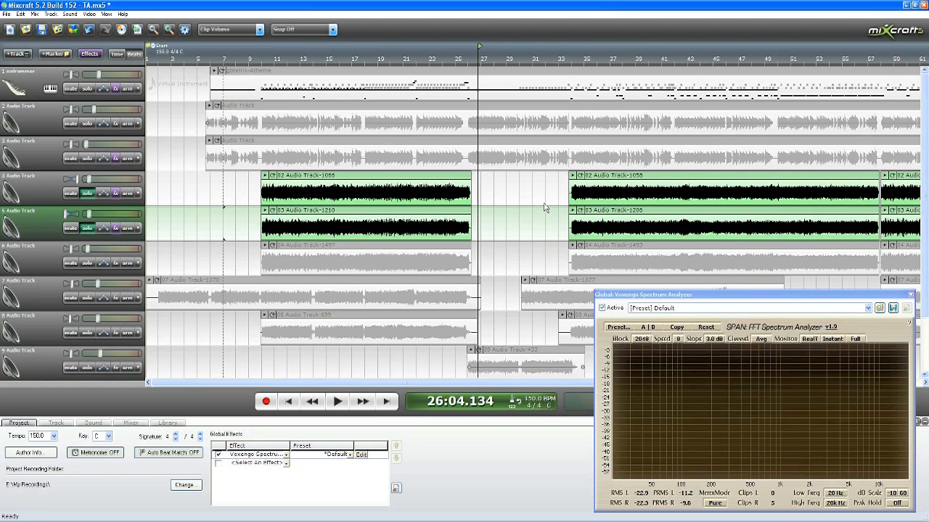
Step: Play soloed tracks 4 and 5 from measure 57 across the gap between their clips into measure 58
scroll(546, 210, "down", 3)
left_click(439, 59)
scroll(448, 72, "up", 6)
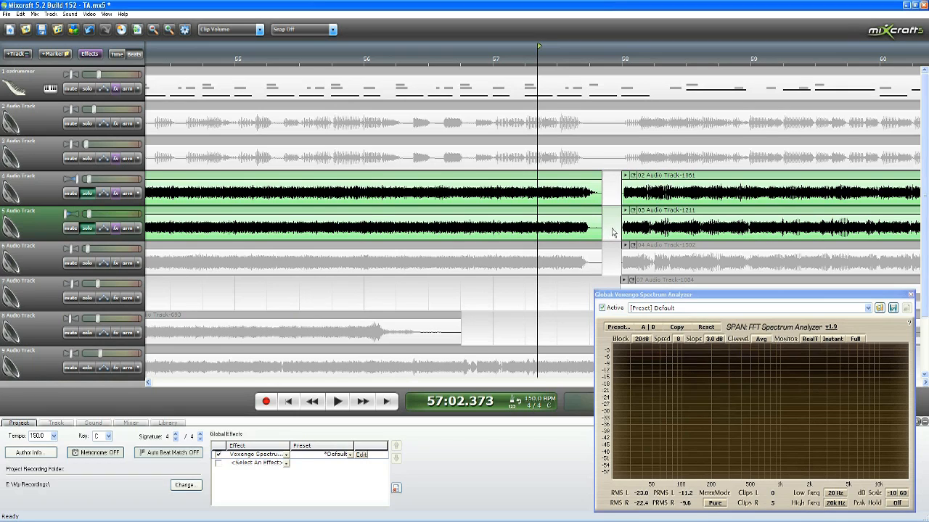
left_click(525, 63)
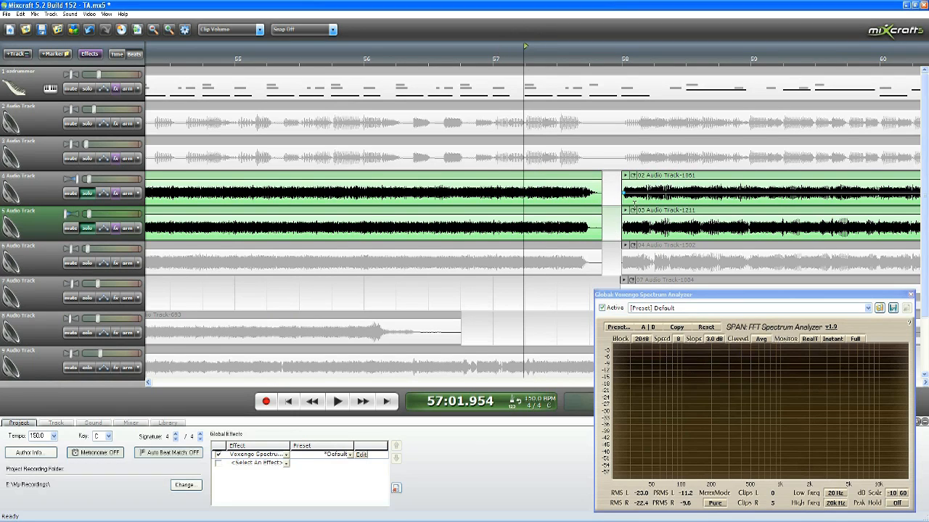
left_click(494, 56)
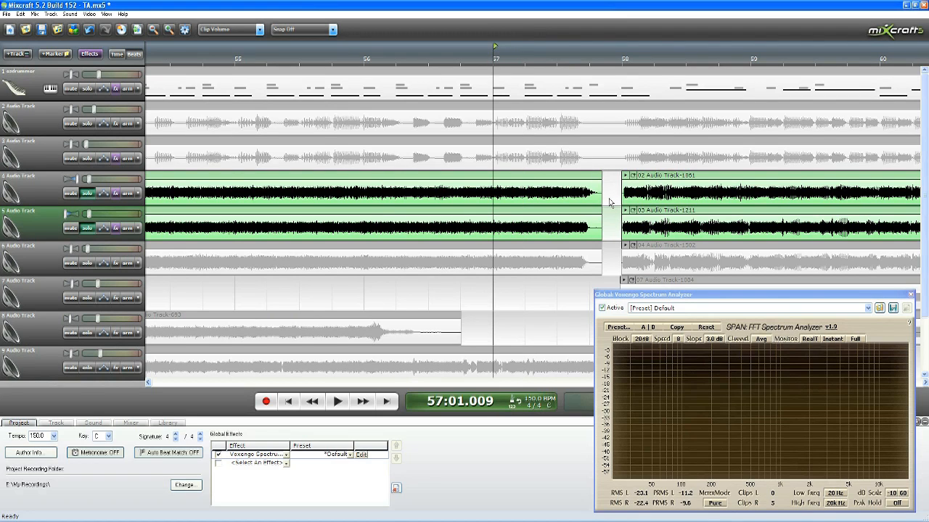
key("space")
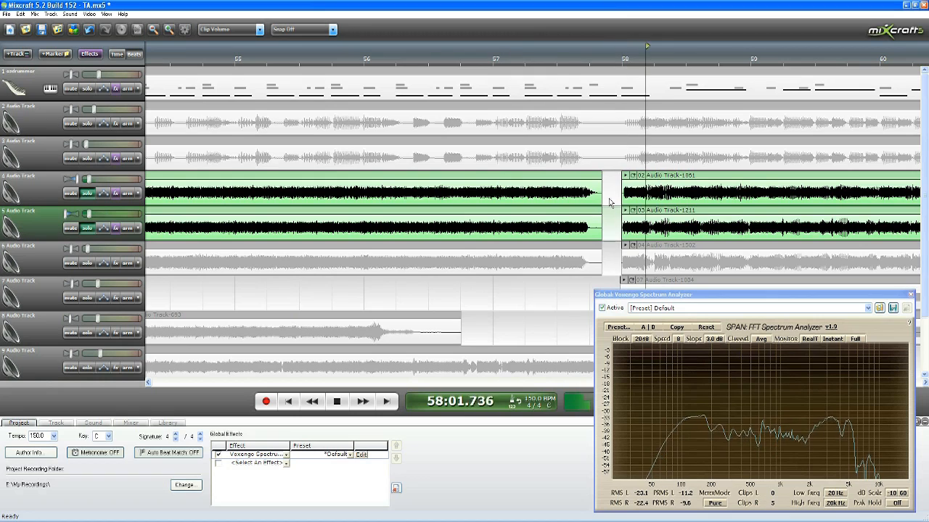
key("space")
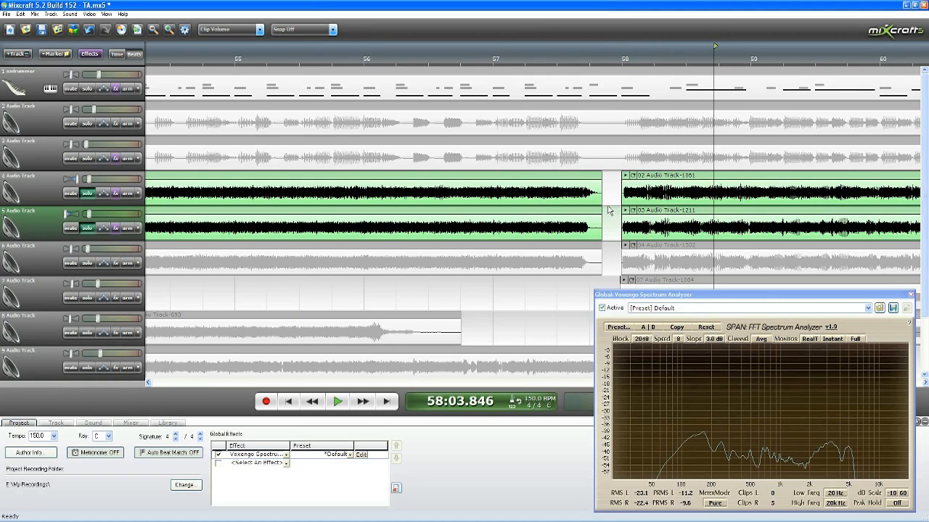
Step: Examine the clip endings and gaps on tracks 4 and 5 around measures 57 and 65
scroll(609, 210, "down", 4)
left_click(765, 58)
left_click(556, 58)
scroll(681, 191, "up", 4)
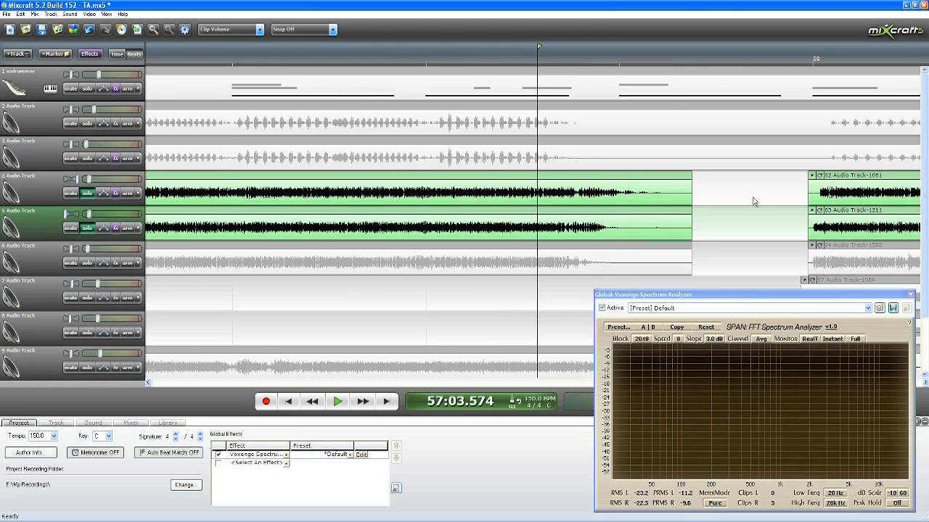
scroll(710, 200, "down", 1)
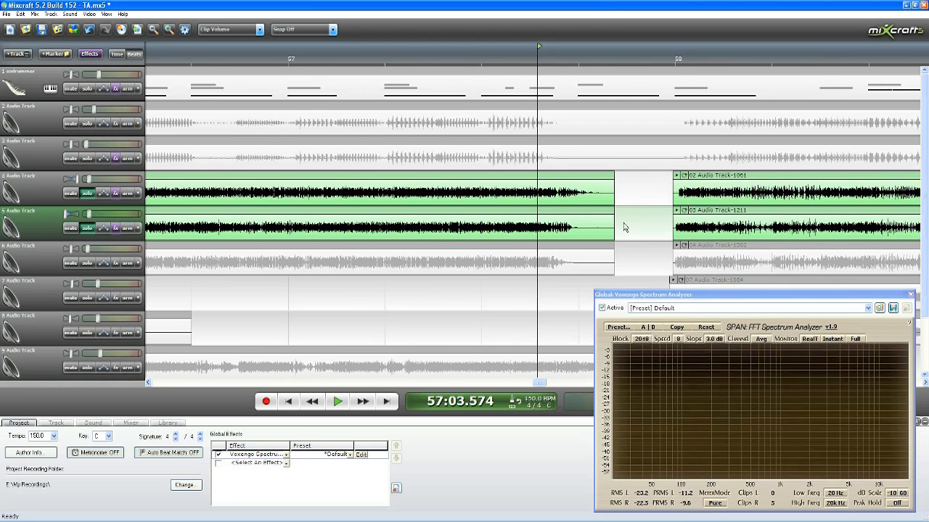
scroll(673, 220, "down", 5)
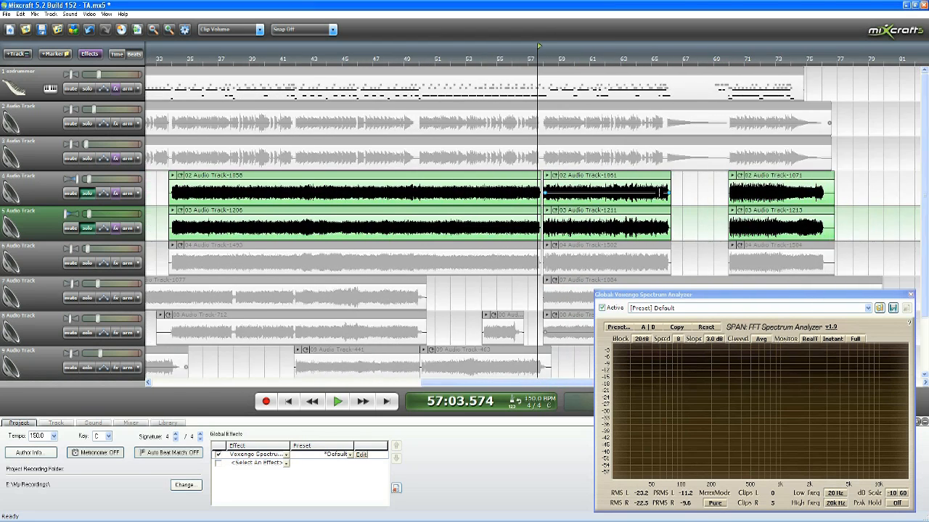
left_click(662, 69)
scroll(662, 70, "up", 4)
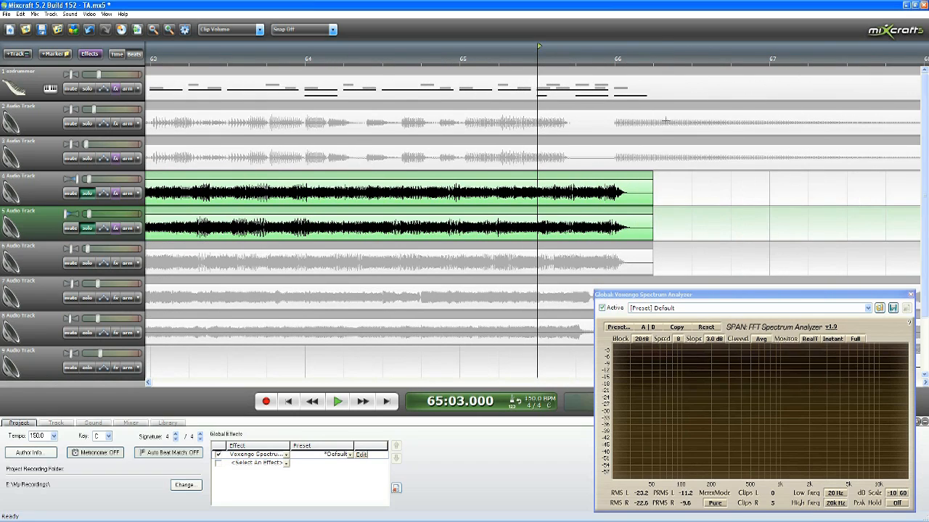
scroll(681, 184, "down", 3)
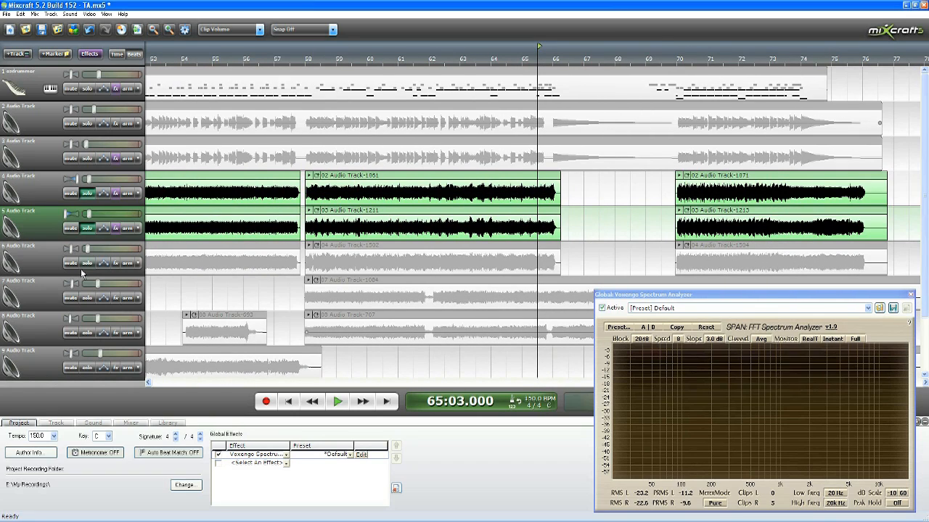
Step: Solo track 6 as well and play tracks 4 to 6 from measure 24 past the end of their clips
left_click(86, 265)
scroll(313, 247, "down", 4)
left_click(279, 65)
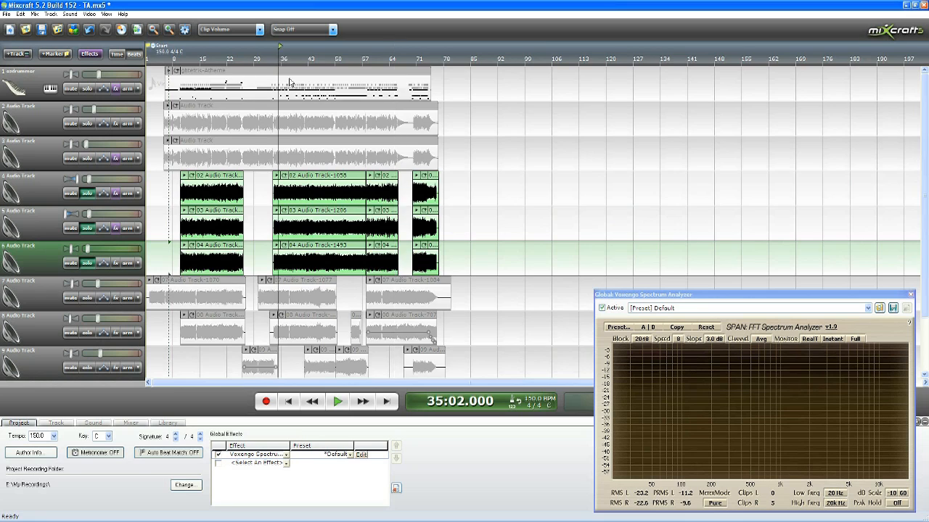
scroll(356, 185, "up", 3)
left_click(346, 59)
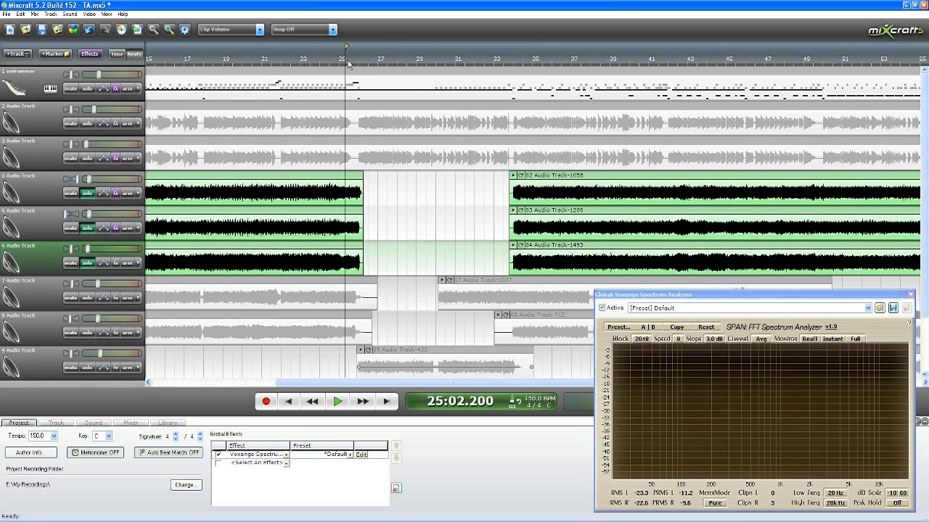
scroll(389, 129, "up", 2)
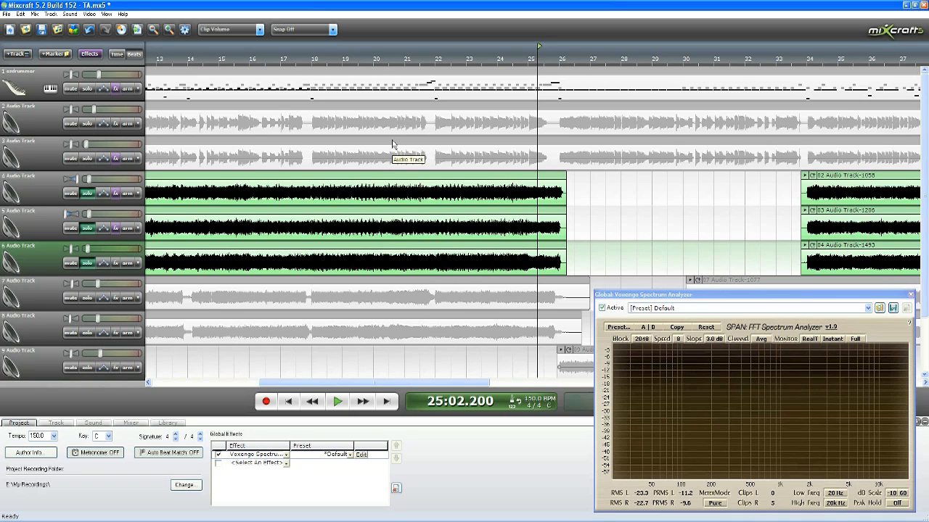
left_click(510, 58)
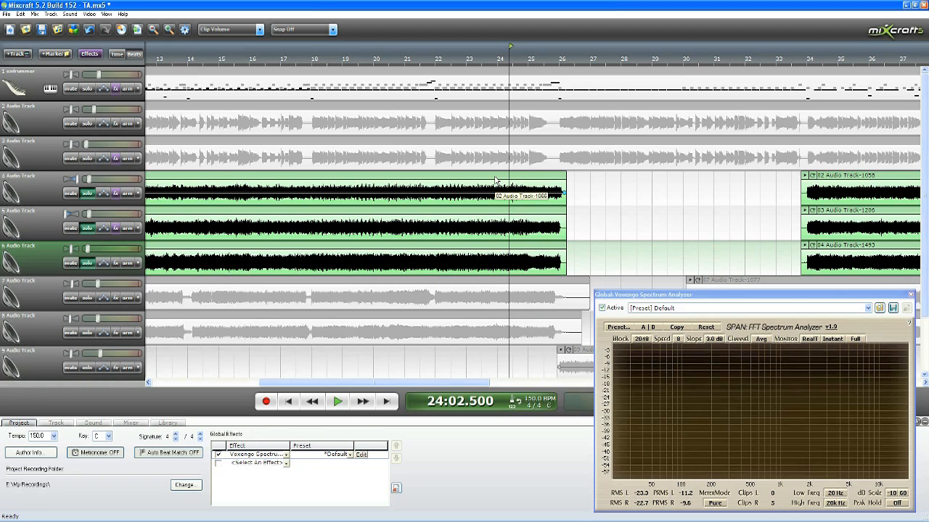
key("space")
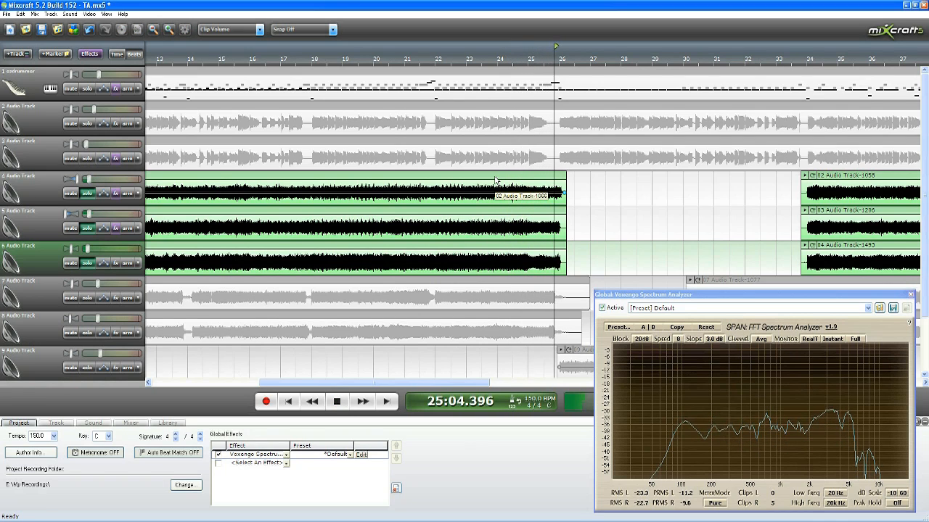
key("space")
Step: Turn off solo on tracks 6, 5 and 4
scroll(547, 193, "down", 4)
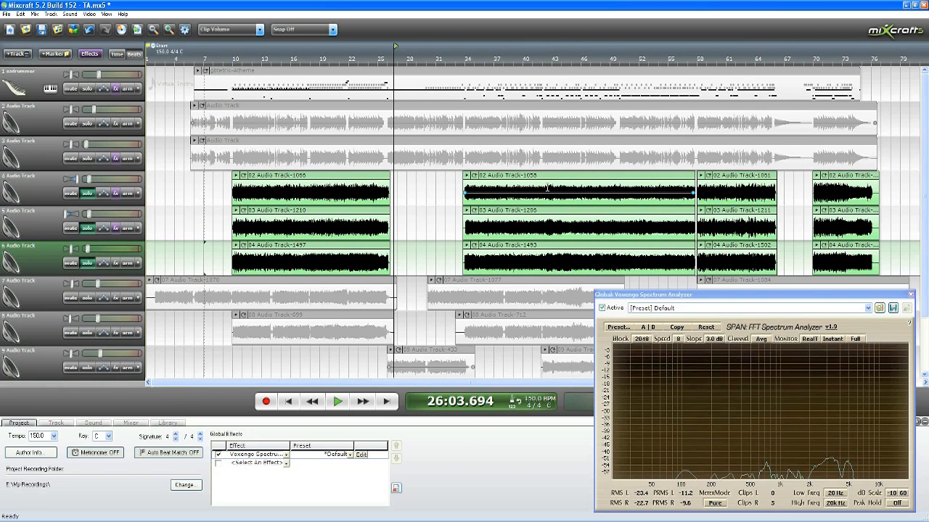
left_click(87, 263)
left_click(87, 228)
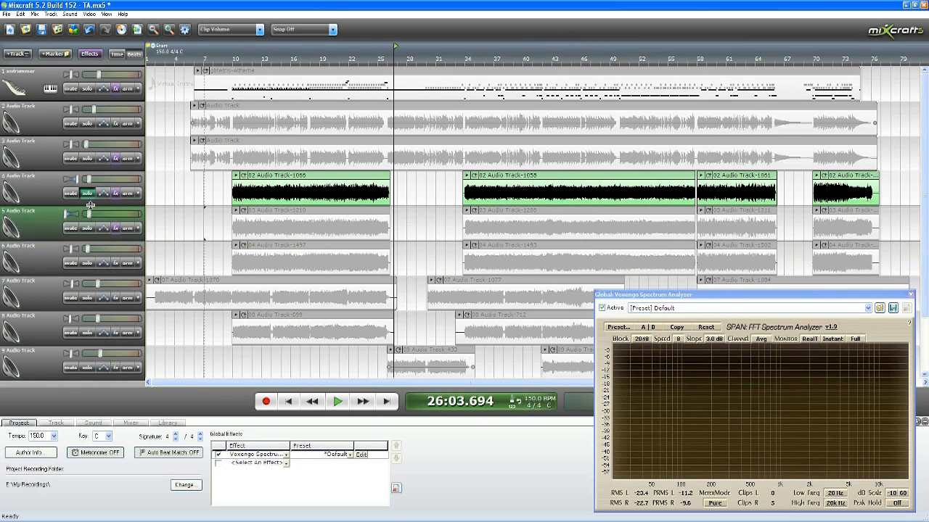
left_click(88, 193)
scroll(336, 175, "down", 2)
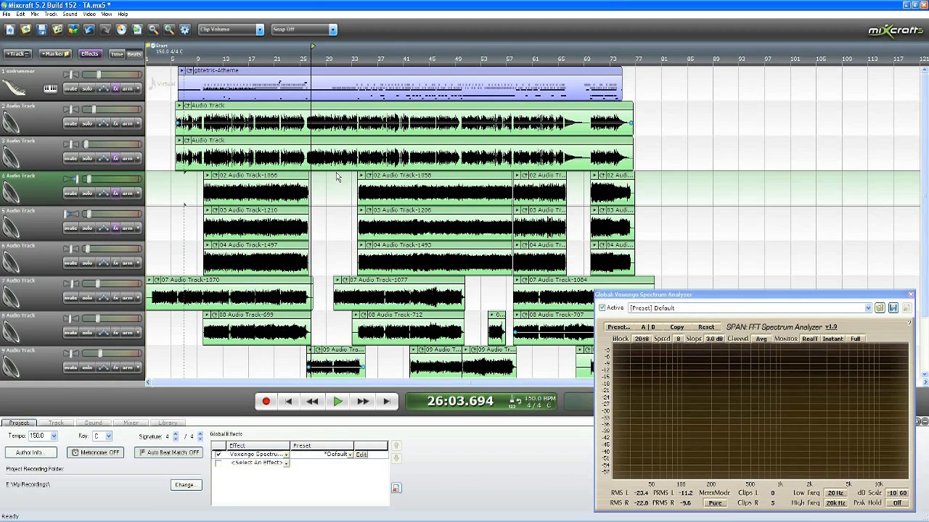
Step: Move the playhead to measure 16, solo tracks 1 to 6, and start playback
left_click(248, 62)
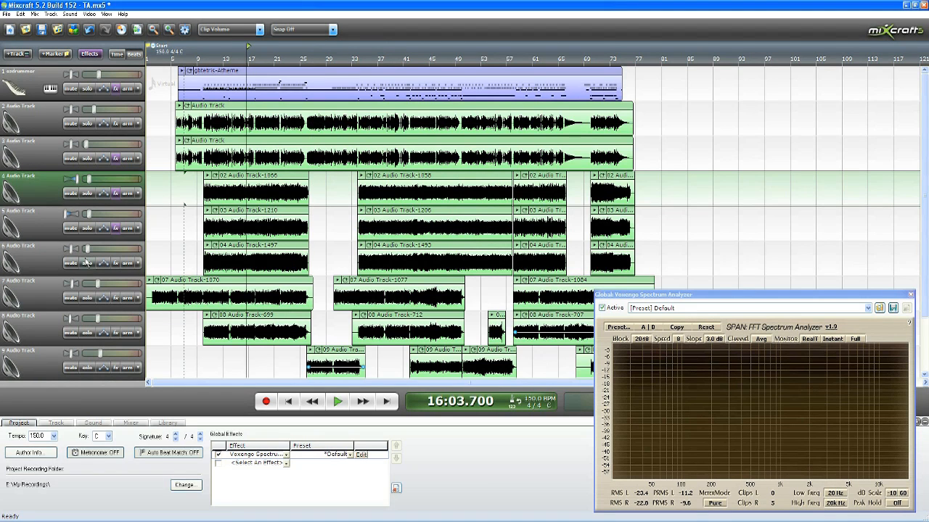
left_click(87, 263)
left_click(87, 227)
left_click(87, 193)
left_click(87, 158)
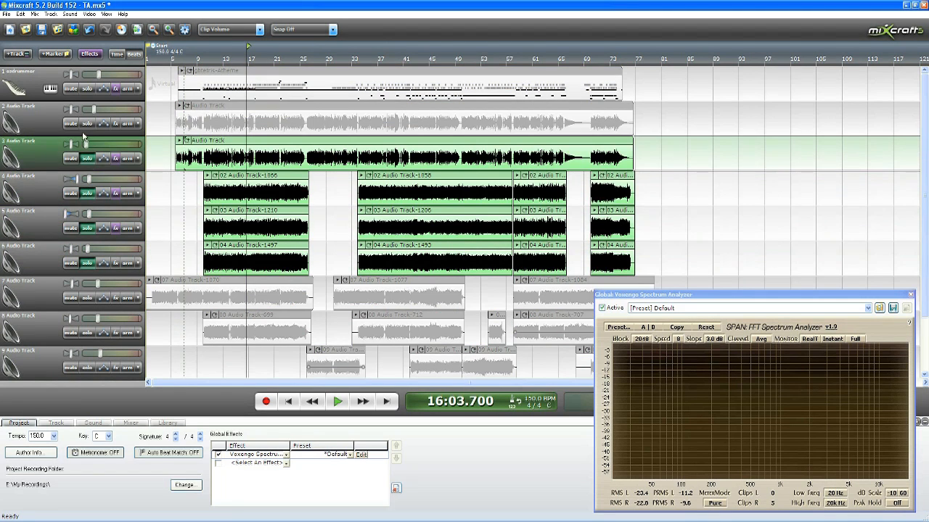
left_click(87, 124)
left_click(87, 89)
key("space")
Step: Listen to tracks 1 to 6 together from just before measure 25 through measure 27, and stop playback
scroll(388, 63, "up", 1)
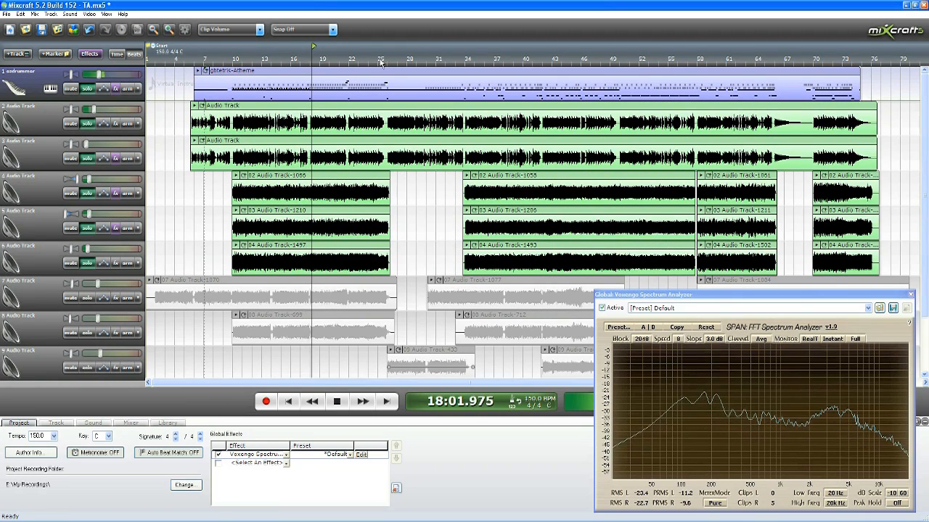
left_click(377, 60)
scroll(388, 94, "up", 2)
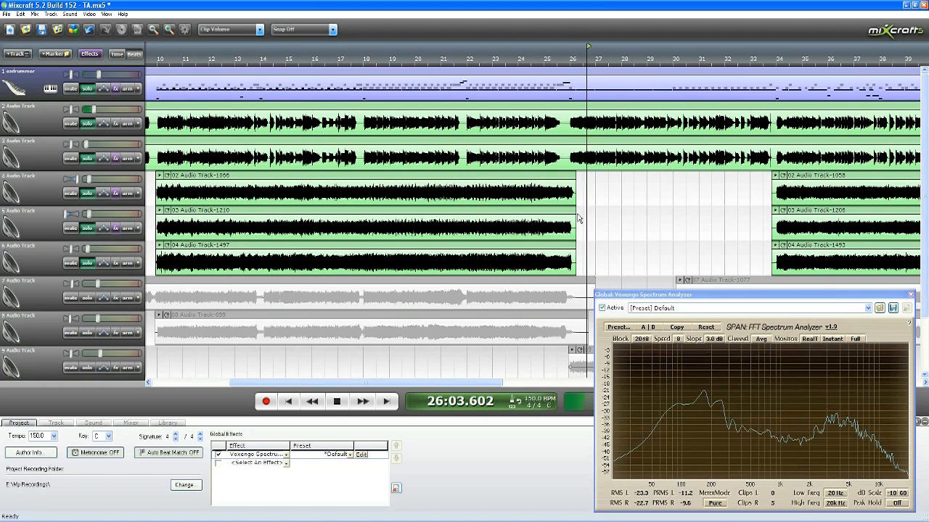
key("space")
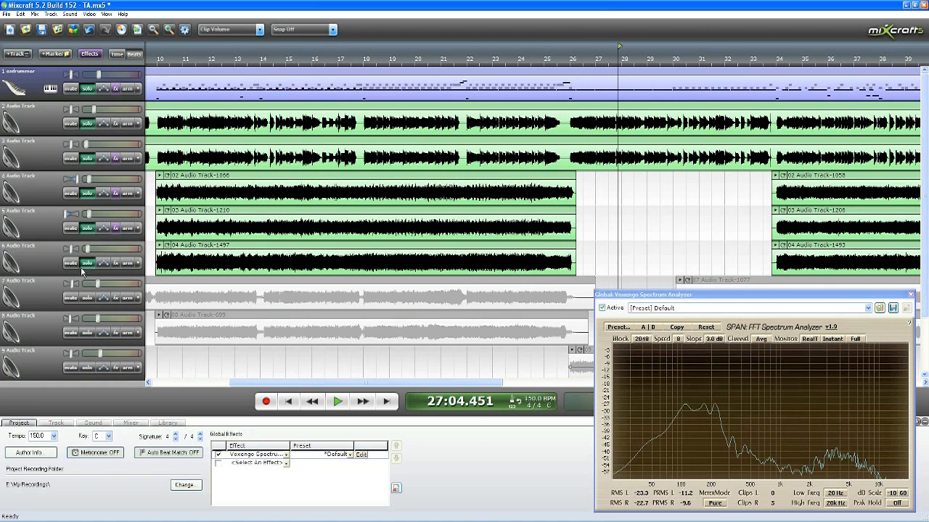
Step: Turn off solo on tracks 1 to 6
left_click(87, 262)
left_click(86, 228)
left_click(87, 193)
left_click(86, 158)
left_click(86, 124)
left_click(86, 89)
scroll(409, 232, "down", 4)
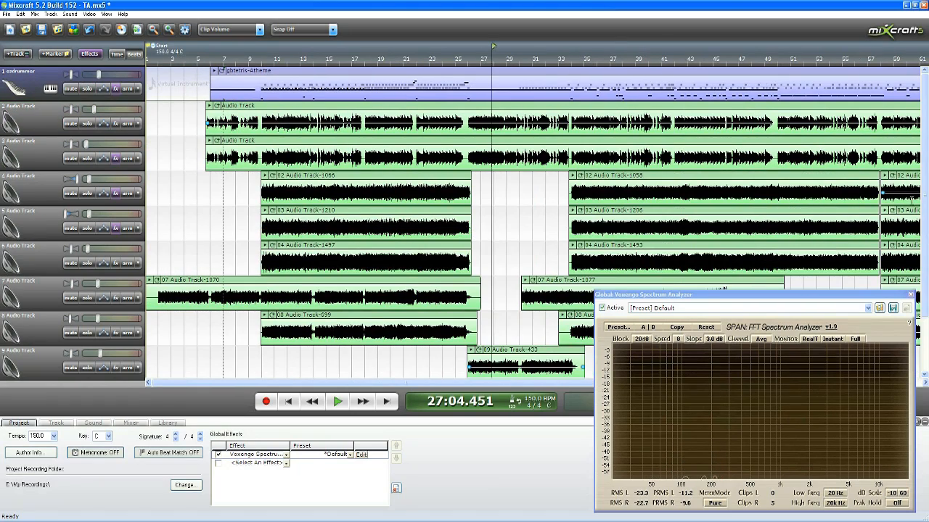
Step: Solo track 7 and listen to it, including the short pause near measure 14
left_click_drag(923, 198, 922, 232)
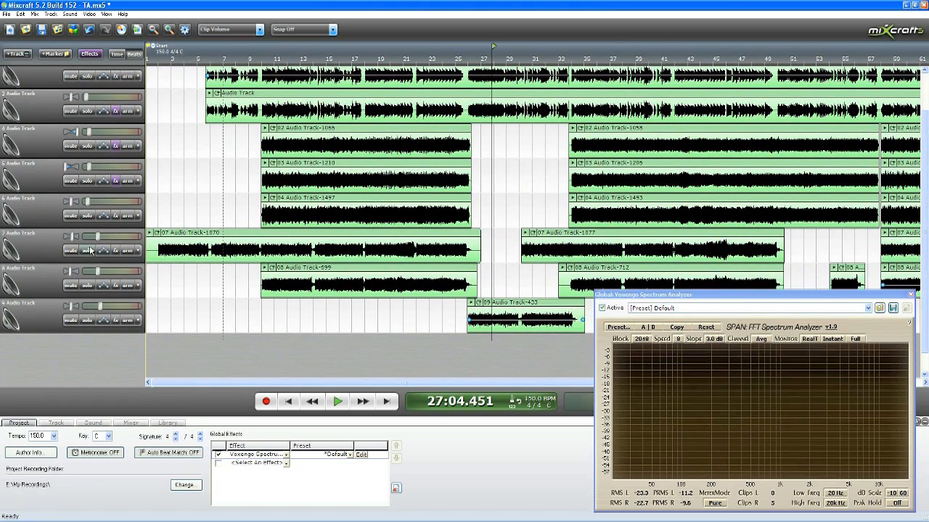
left_click(87, 250)
left_click(413, 56)
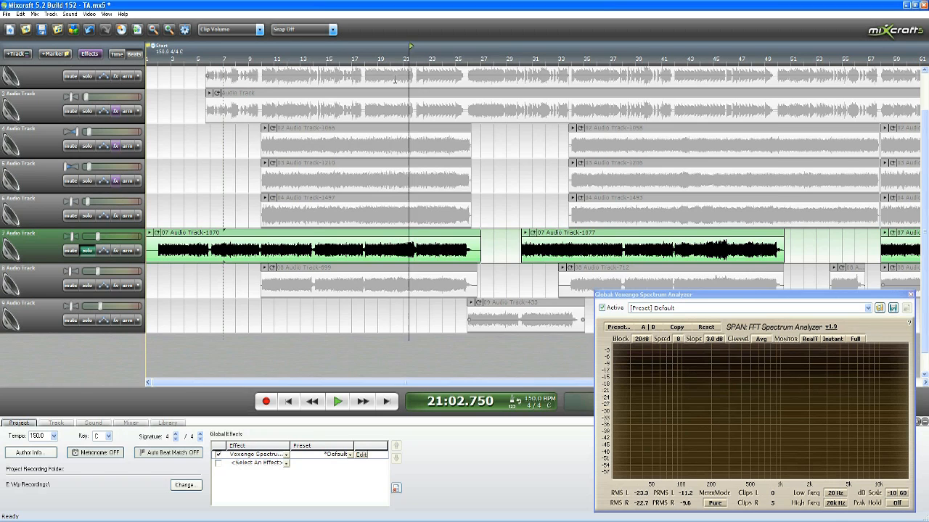
scroll(386, 129, "up", 2)
left_click(468, 61)
key("space")
scroll(452, 106, "up", 1)
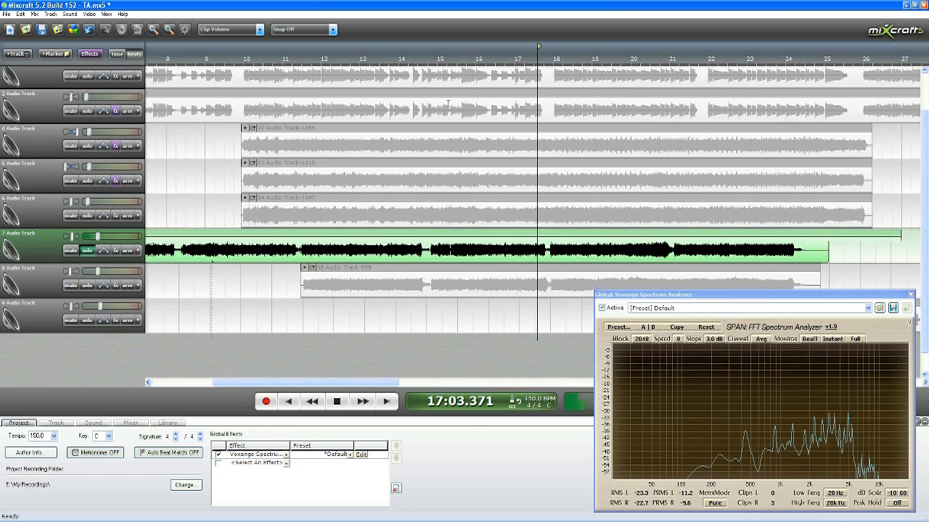
left_click(318, 57)
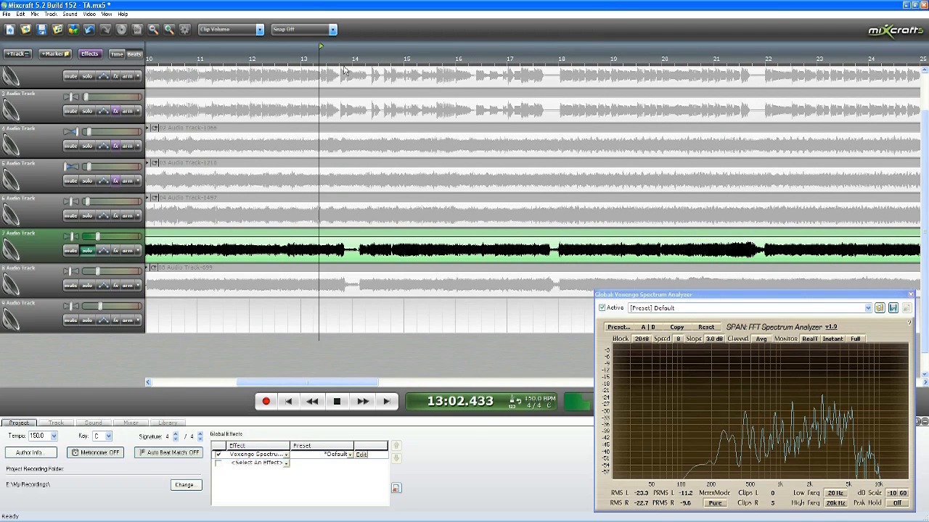
key("space")
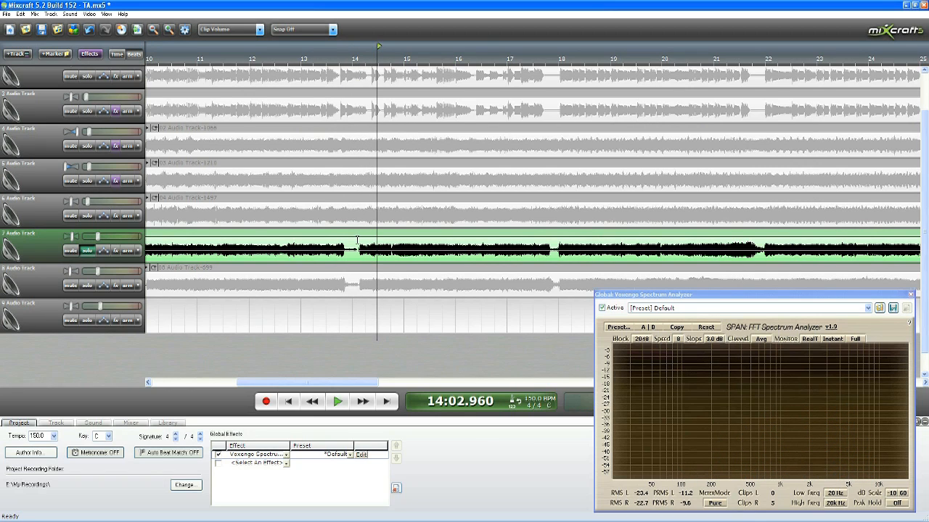
Step: Turn off solo on track 7 and solo track 5 instead
left_click(87, 252)
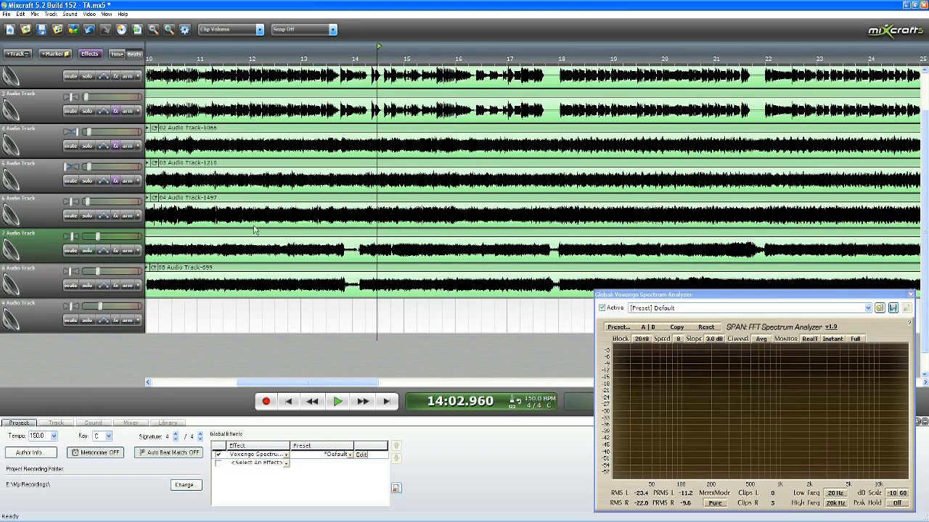
scroll(255, 228, "down", 2)
left_click(87, 181)
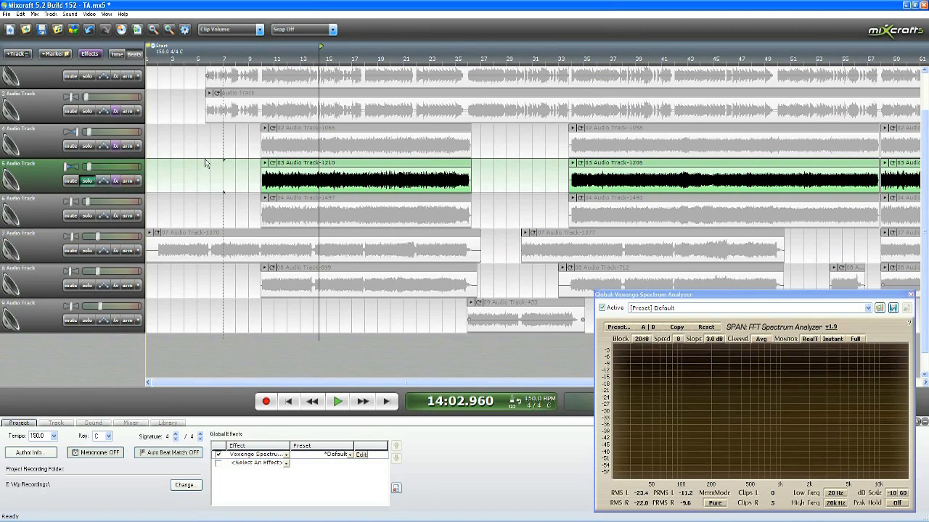
Step: Open track 5's effect list and listen to the first clip's ending from measure 25 with Acoustica Reverb on
left_click(459, 58)
scroll(458, 58, "up", 2)
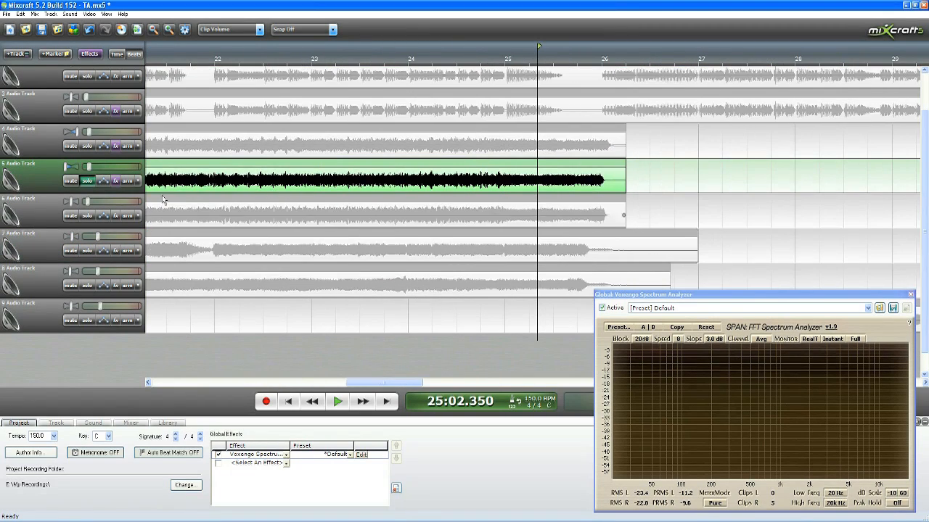
left_click(117, 181)
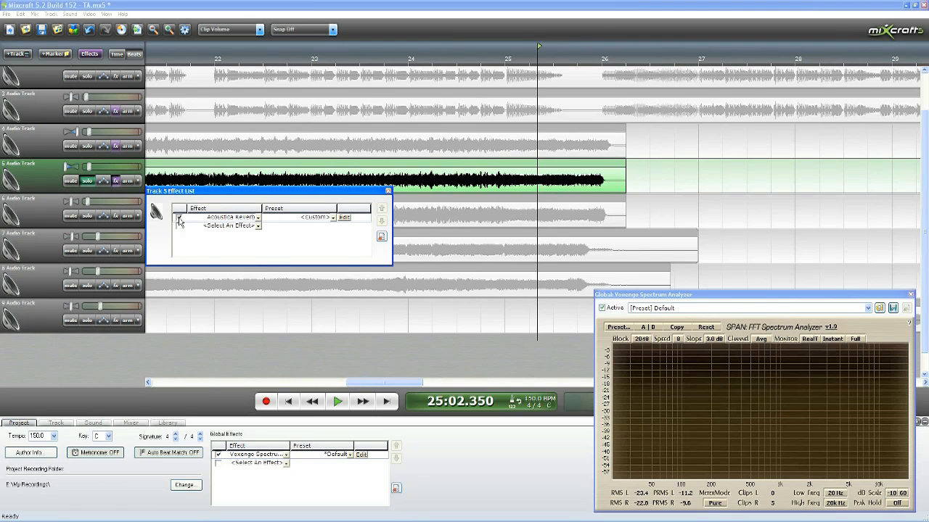
left_click(538, 66)
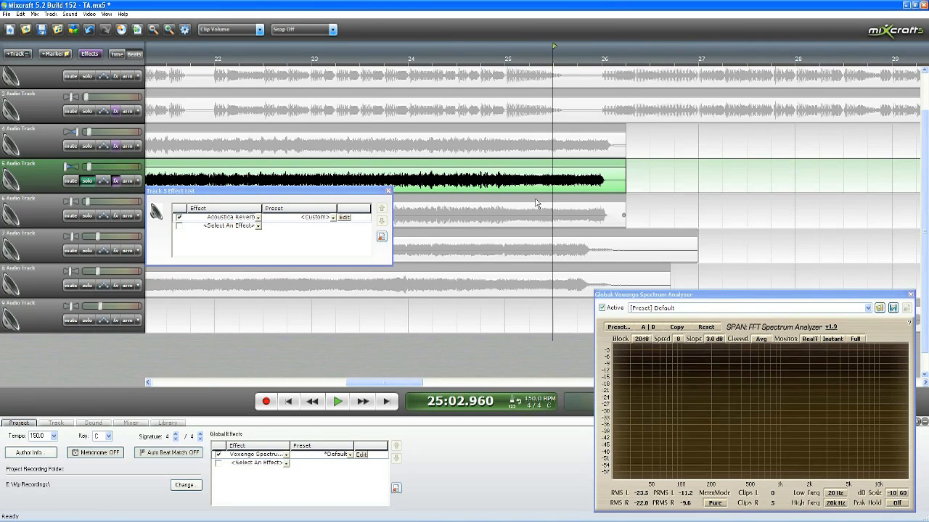
left_click(506, 62)
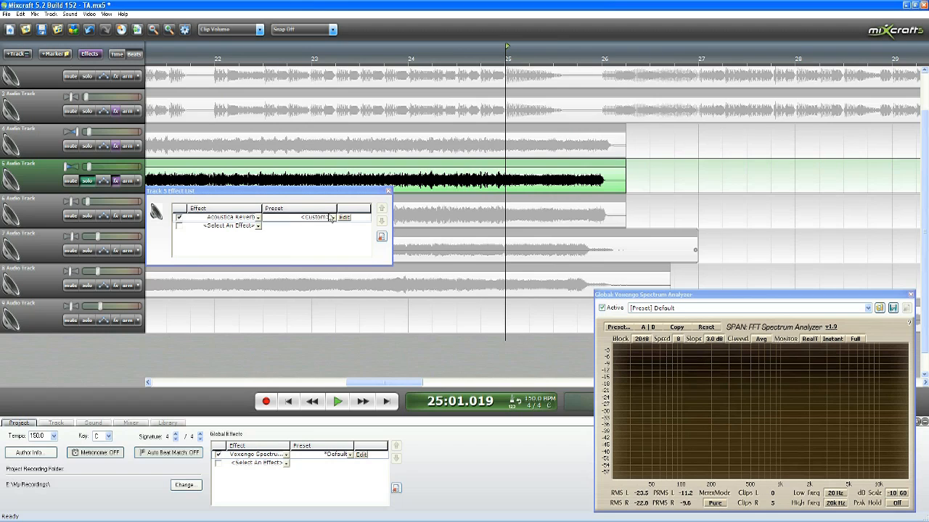
key("space")
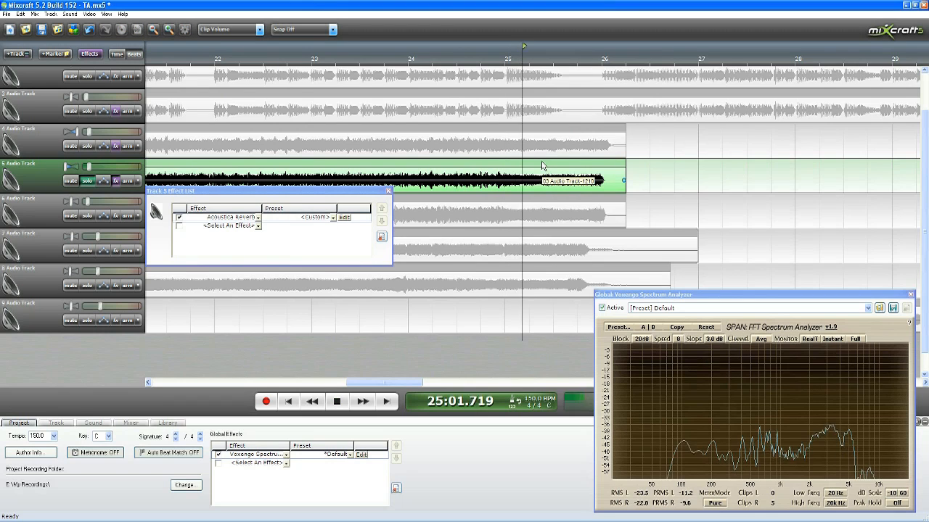
Step: Replay the end of track 5's first clip with Acoustica Reverb bypassed, re-enable the reverb, and stop playback
left_click(178, 218)
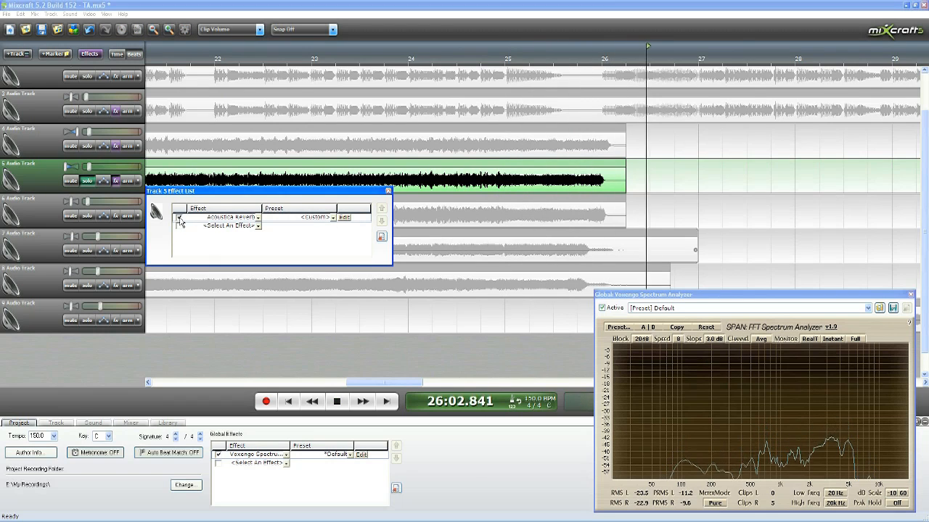
left_click(539, 60)
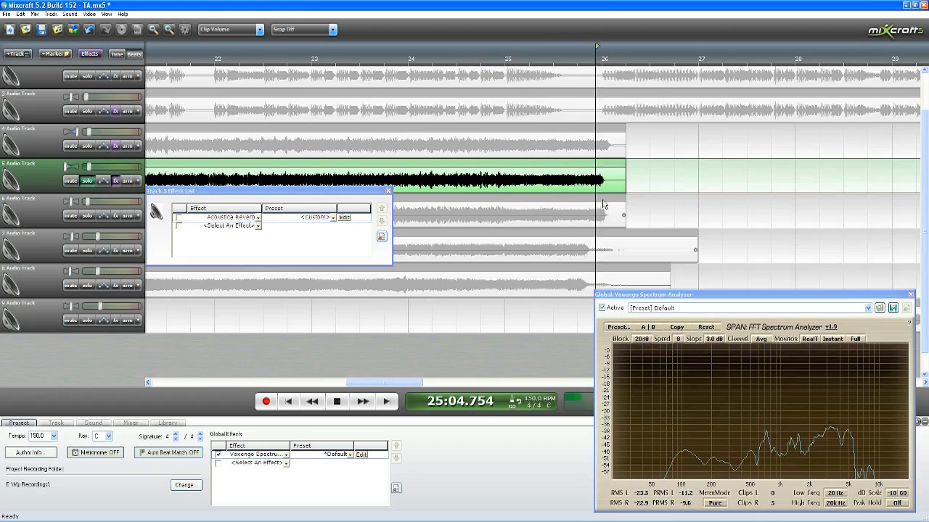
left_click(179, 218)
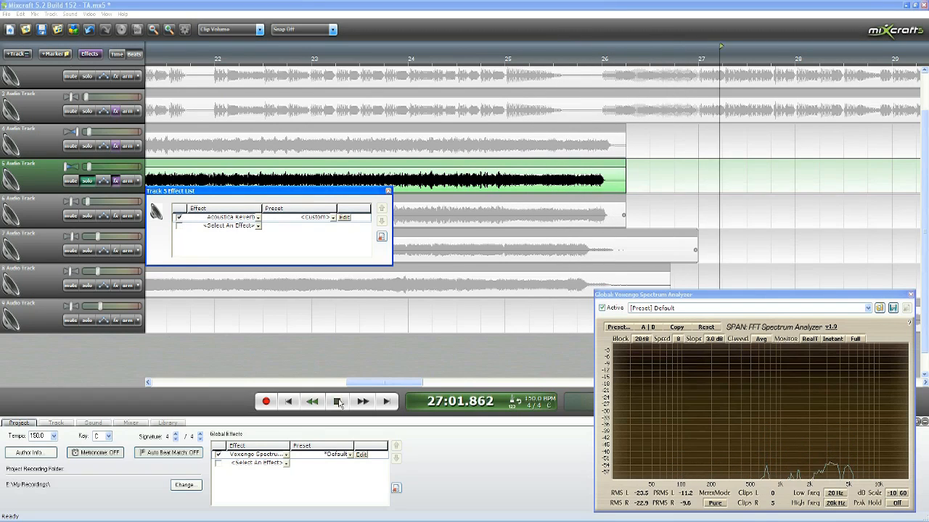
key("space")
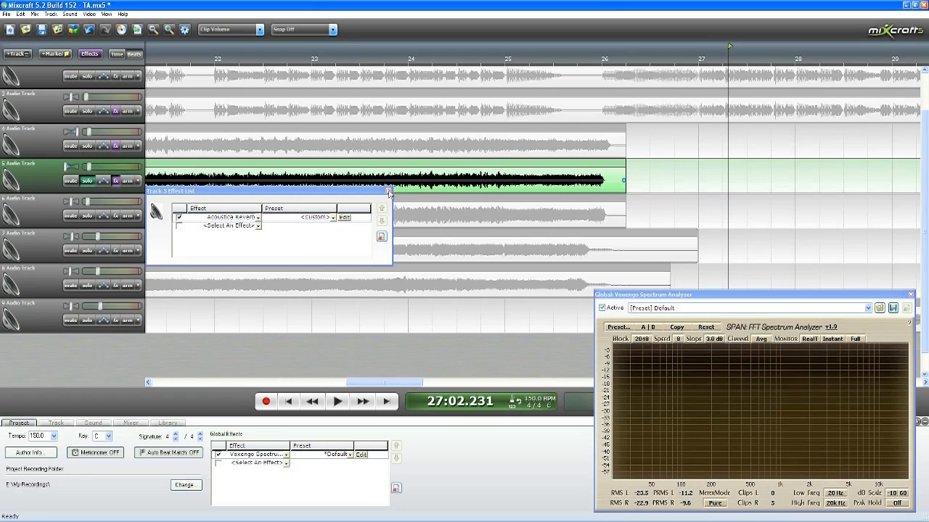
Step: Close track 5's effect list and turn off solo on the track
left_click(389, 193)
left_click(89, 182)
Step: Delete the silent section from measure 1 to 2 at the start of track 7's first clip
scroll(332, 203, "down", 2)
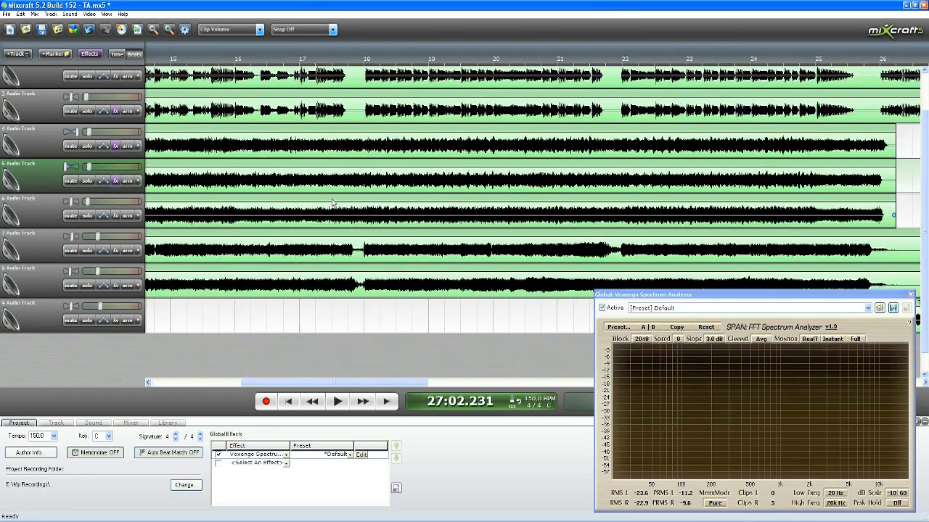
scroll(333, 203, "down", 4)
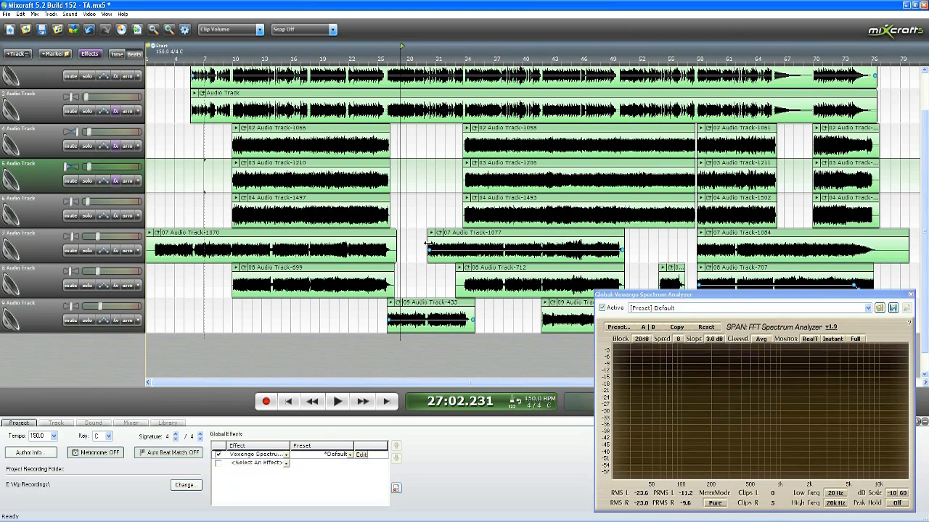
left_click(292, 52)
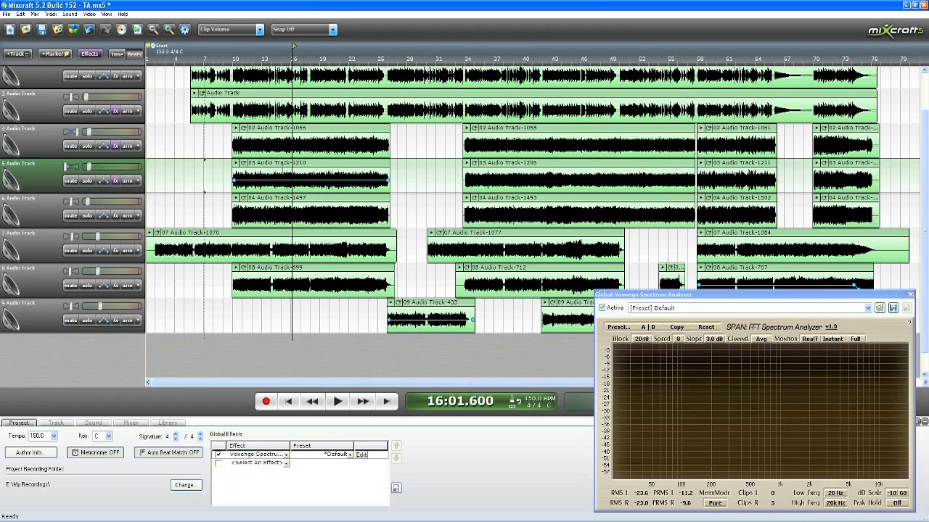
scroll(283, 180, "up", 1)
left_click(158, 60)
scroll(157, 59, "up", 2)
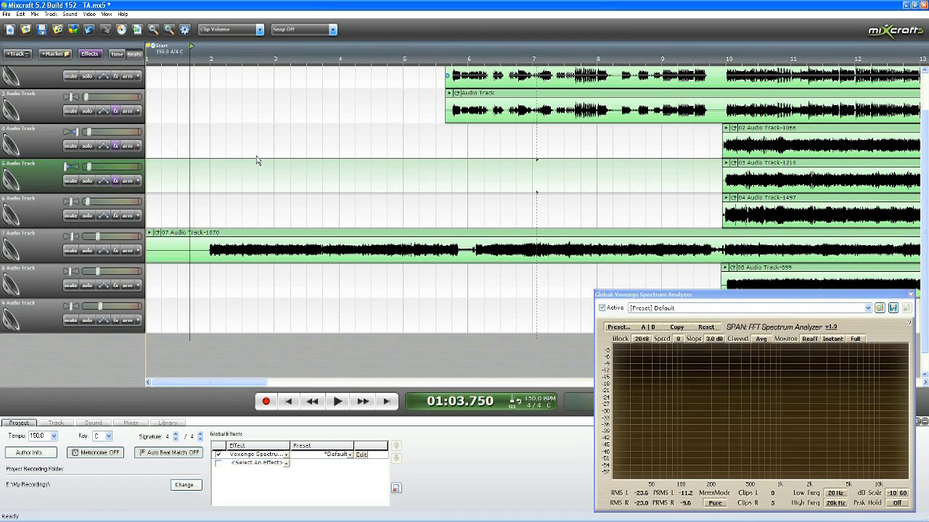
left_click(537, 231)
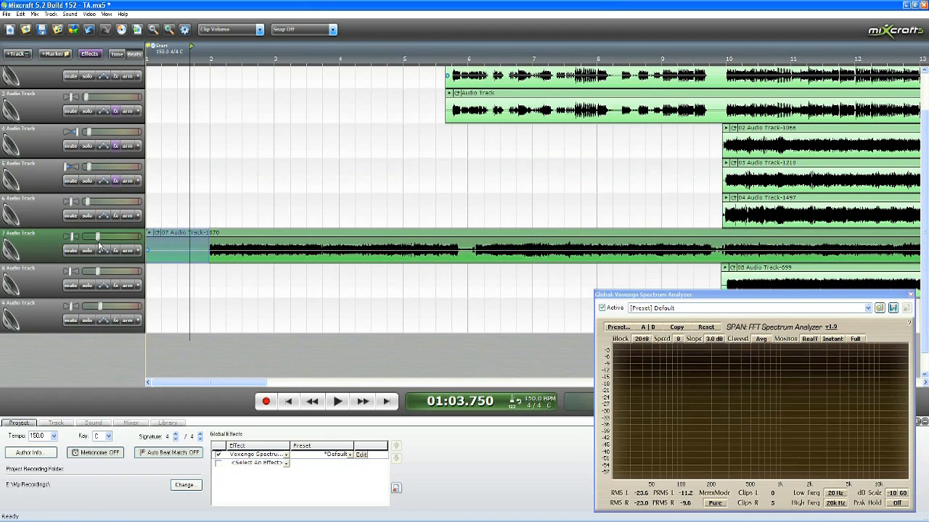
key("Delete")
Step: Solo track 7 and listen to the start of its first clip until about measure 3, stopping playback there
scroll(269, 177, "down", 1)
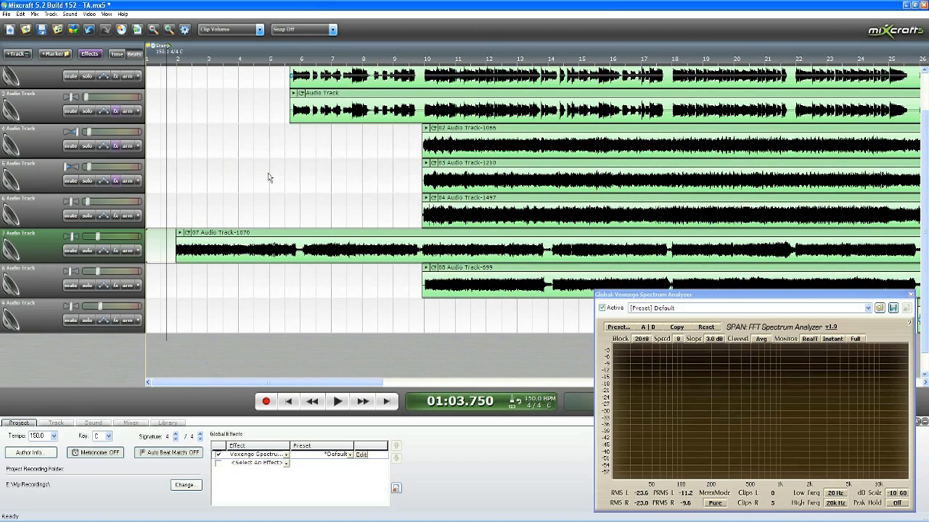
left_click(88, 250)
left_click(338, 401)
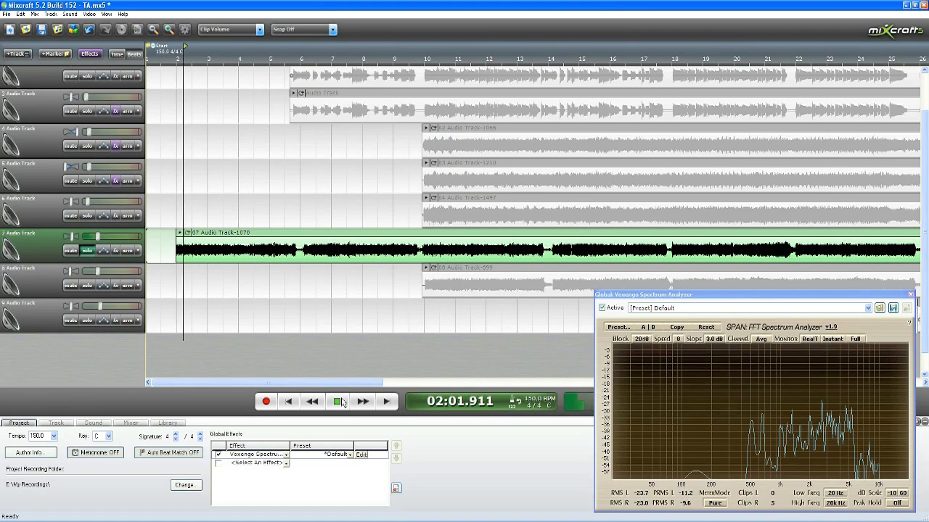
left_click(338, 401)
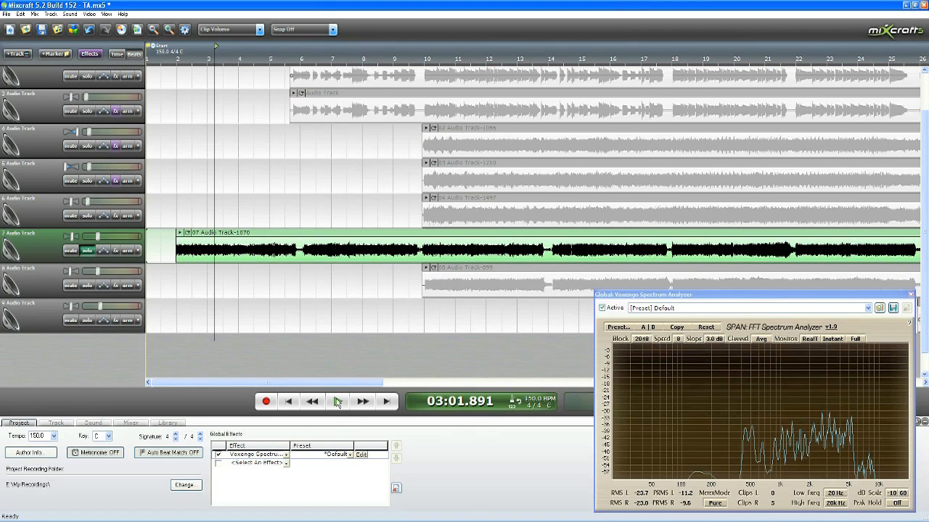
Step: Add the Acoustica Reverb effect to track 7 and move the effect list clear of the tracks
left_click(115, 250)
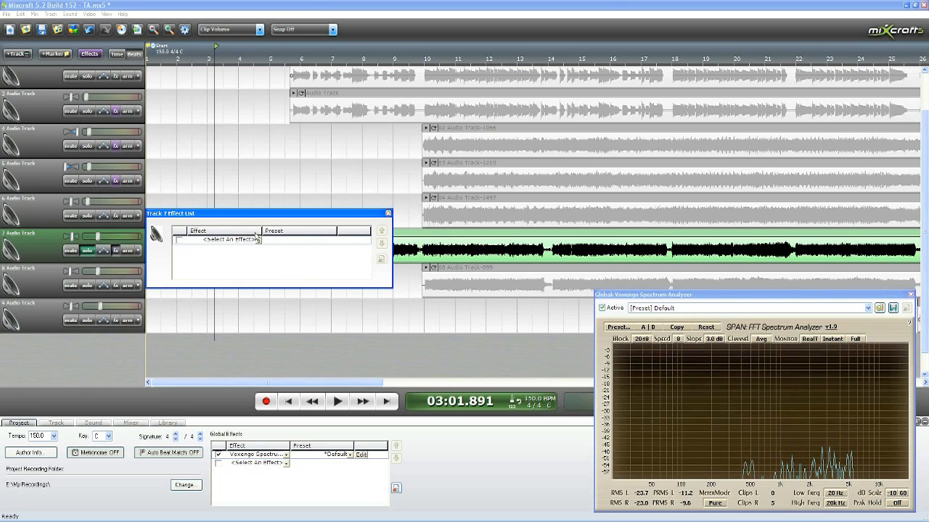
left_click(257, 240)
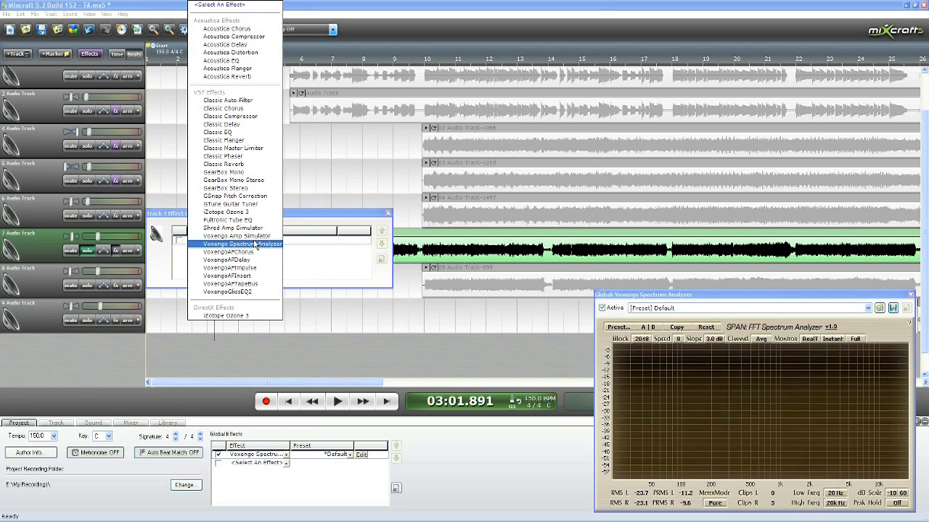
left_click(239, 77)
left_click_drag(284, 219, 378, 347)
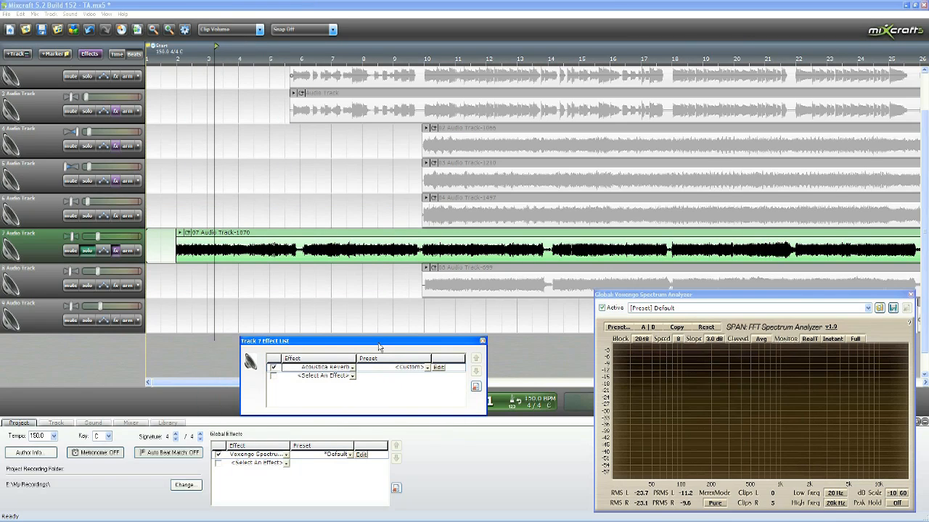
Step: Set track 7's Acoustica Reverb to Reverberation 65, High Freq. Damping 30, Stereo Width 75 and Wet Mix 7
left_click(438, 368)
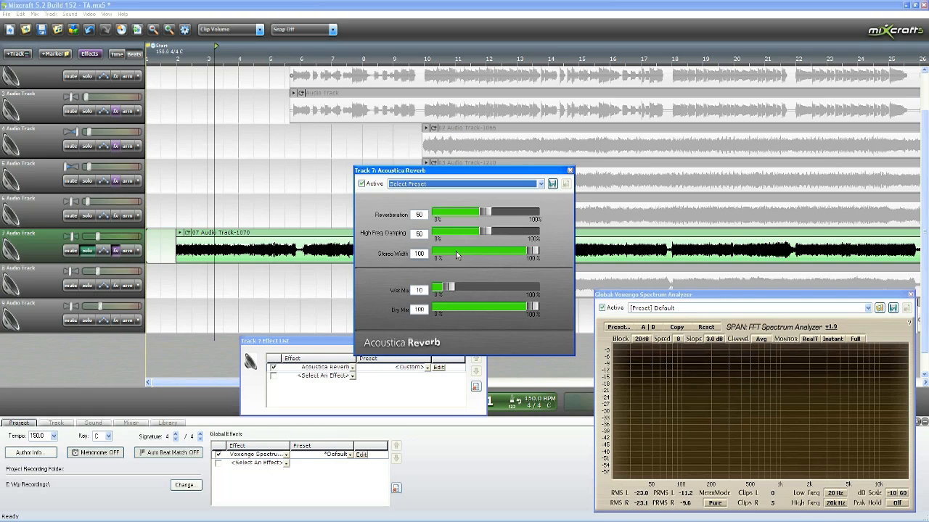
left_click_drag(450, 288, 448, 291)
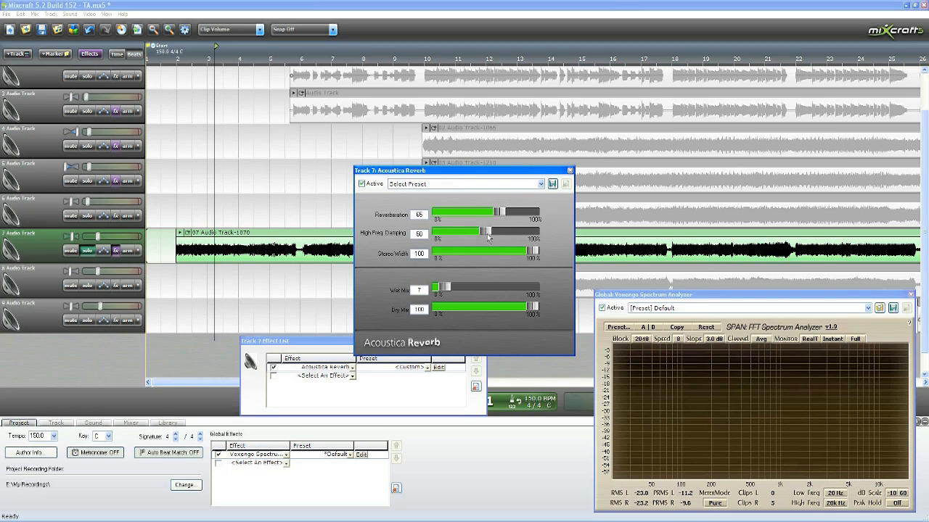
left_click_drag(478, 237, 474, 236)
left_click_drag(533, 252, 531, 253)
left_click_drag(296, 339, 413, 405)
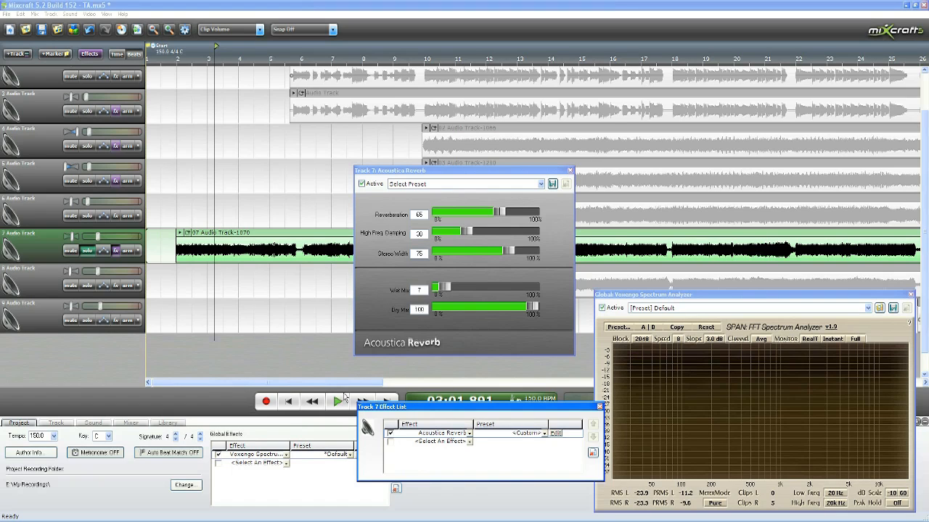
Step: Compare track 7 up to about measure 6 with Acoustica Reverb active and bypassed, leaving the reverb active
left_click(340, 400)
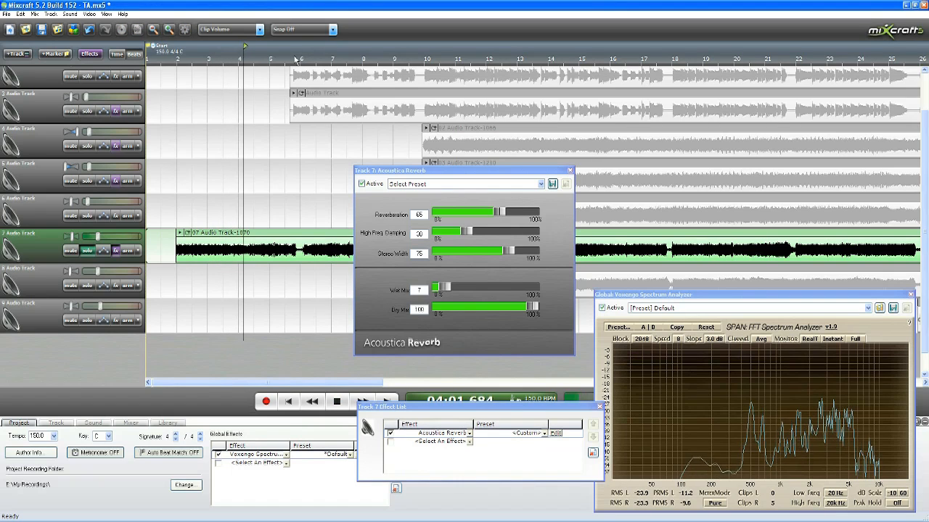
left_click(374, 188)
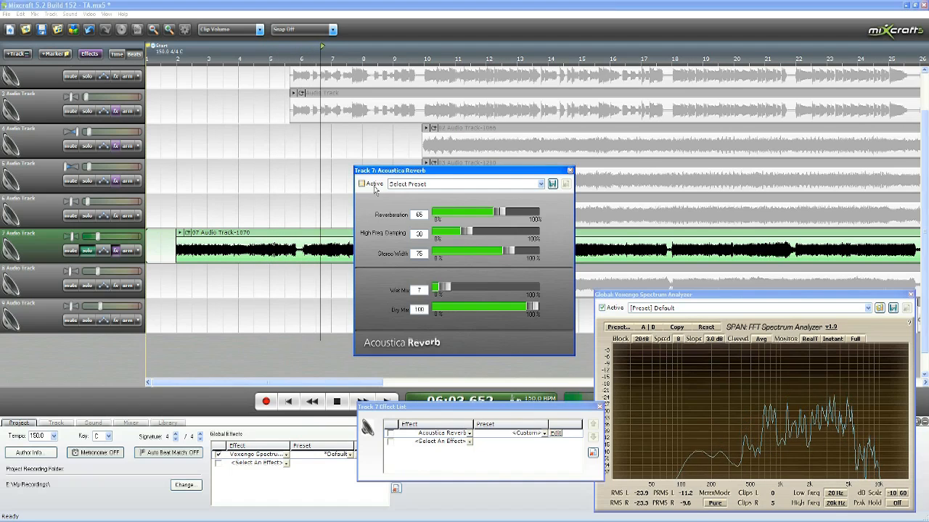
left_click_drag(449, 171, 508, 189)
left_click(324, 135)
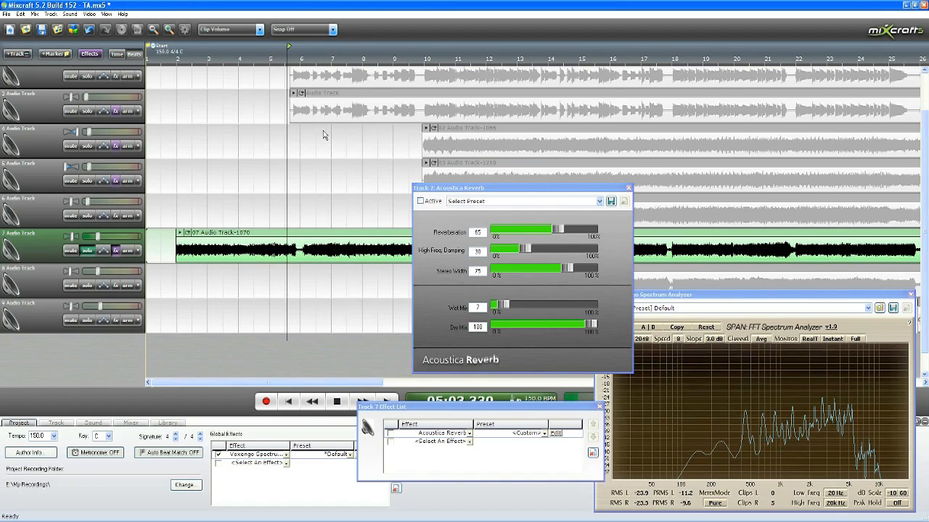
left_click(427, 203)
left_click(283, 67)
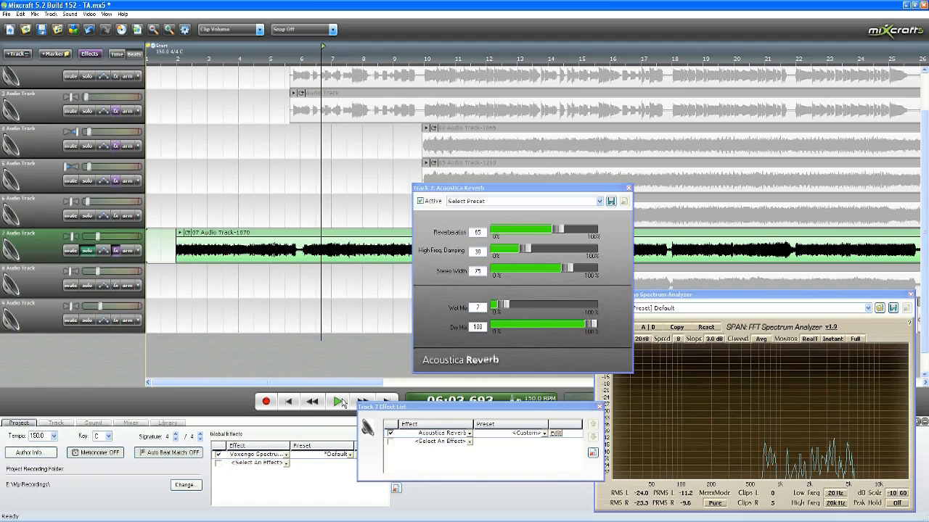
Step: Close the reverb settings and turn off solo on track 7
left_click(628, 188)
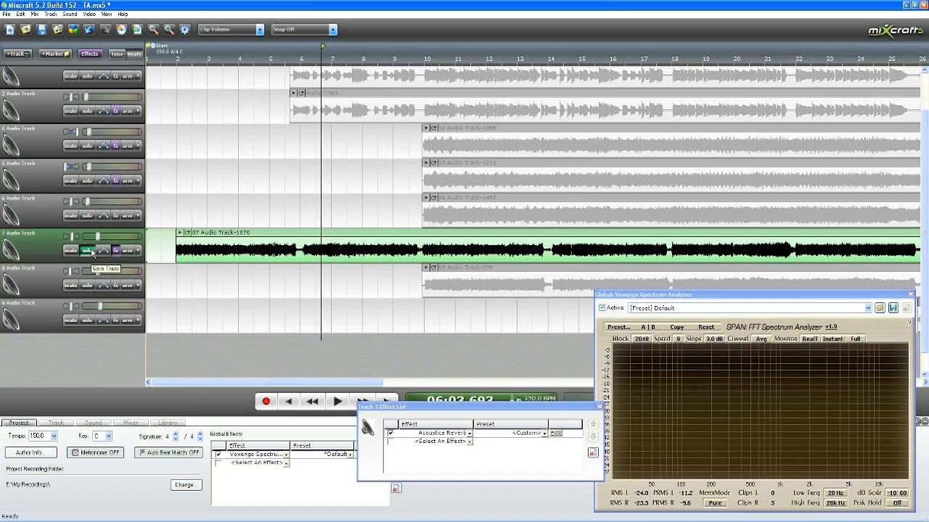
left_click(92, 253)
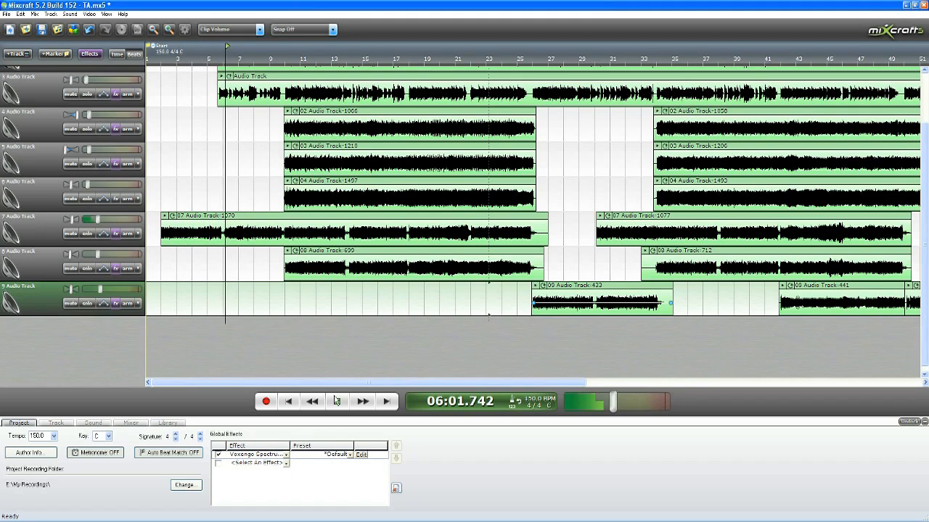
Step: Listen to the full mix up to about measure 19, check it in the global Voxengo Spectrum Analyzer, and stop playback
scroll(925, 306, "up", 1)
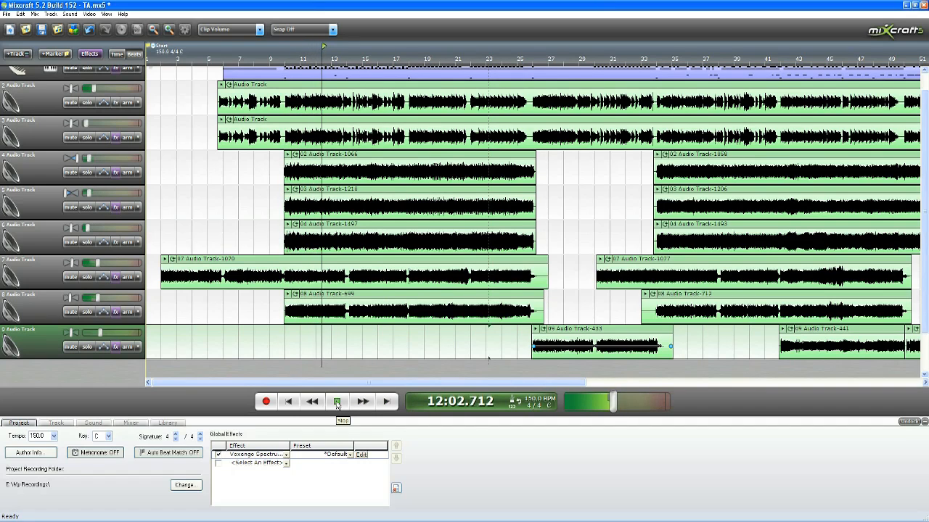
left_click(362, 455)
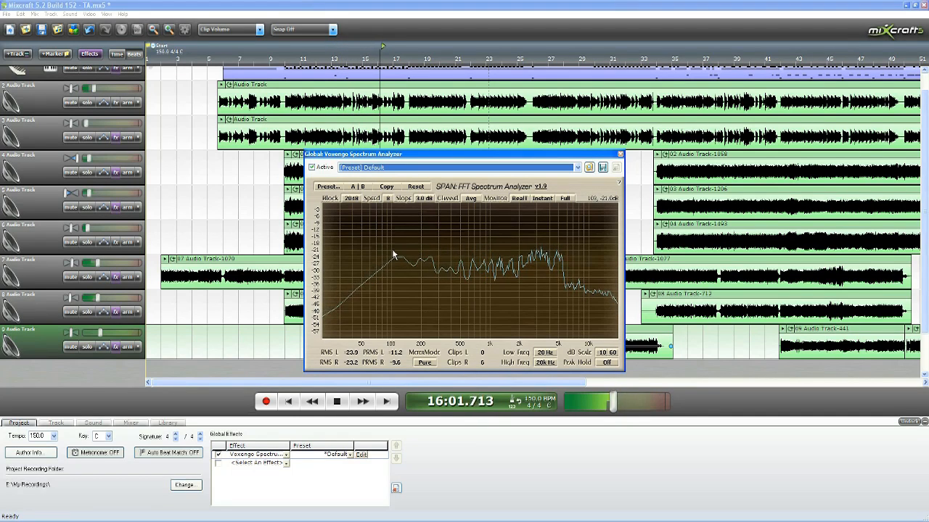
left_click(620, 155)
scroll(611, 209, "down", 3)
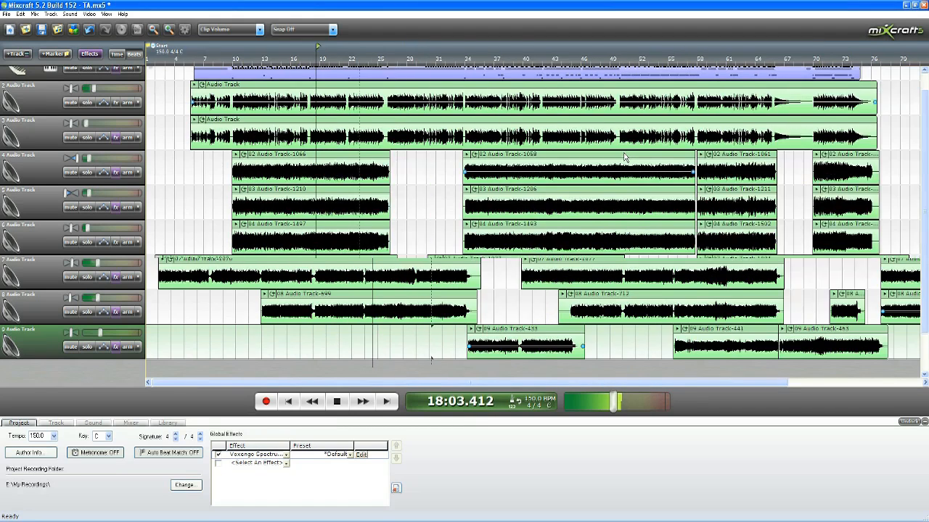
left_click(338, 403)
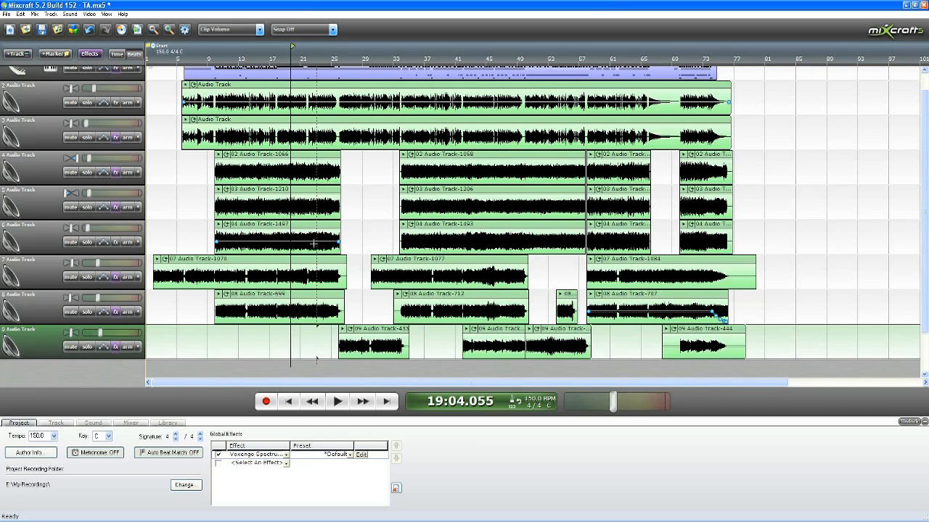
Step: Review the effects on track 1 (ezdrummer) and close its effect list
scroll(316, 359, "up", 2)
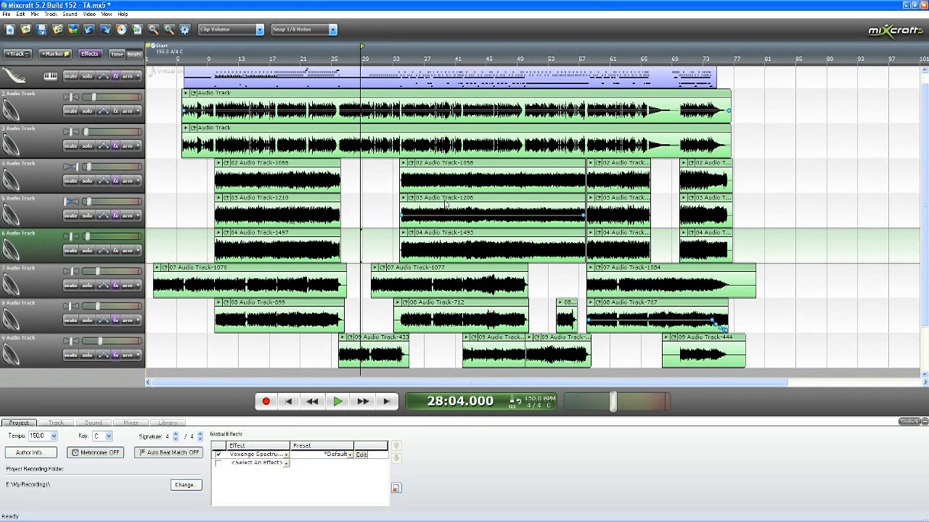
left_click(115, 77)
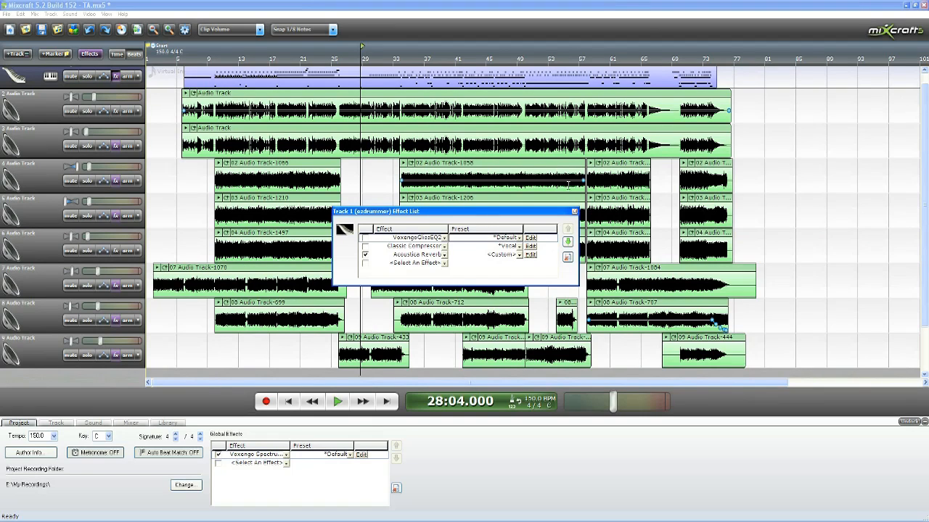
left_click(574, 212)
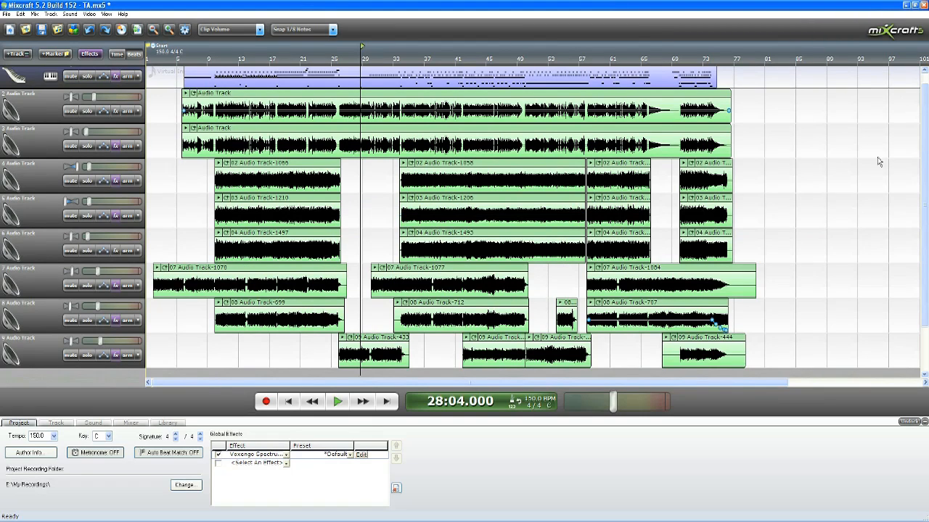
Step: Listen to the full mix from about measure 34 to measure 36 and stop playback
mouse_move(926, 169)
left_mouse_down()
mouse_move(925, 190)
mouse_move(925, 167)
left_mouse_up()
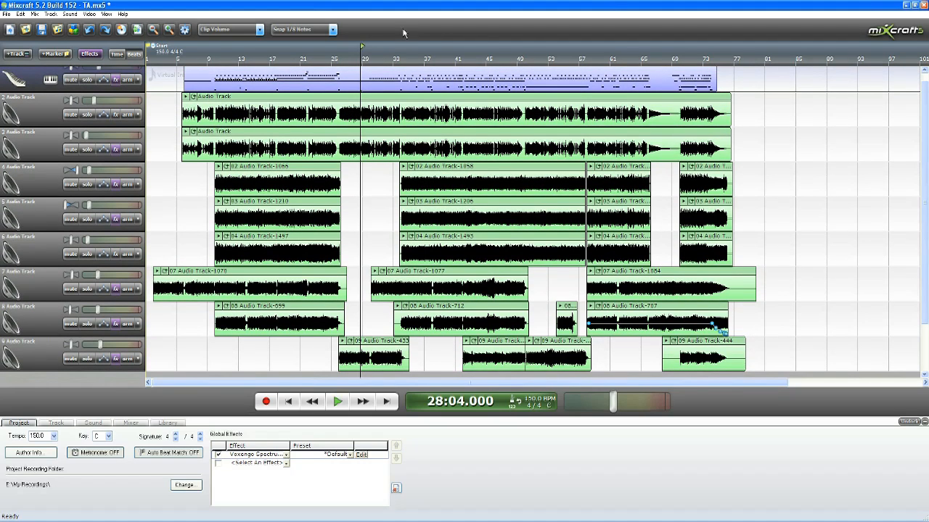
left_click(402, 62)
key("space")
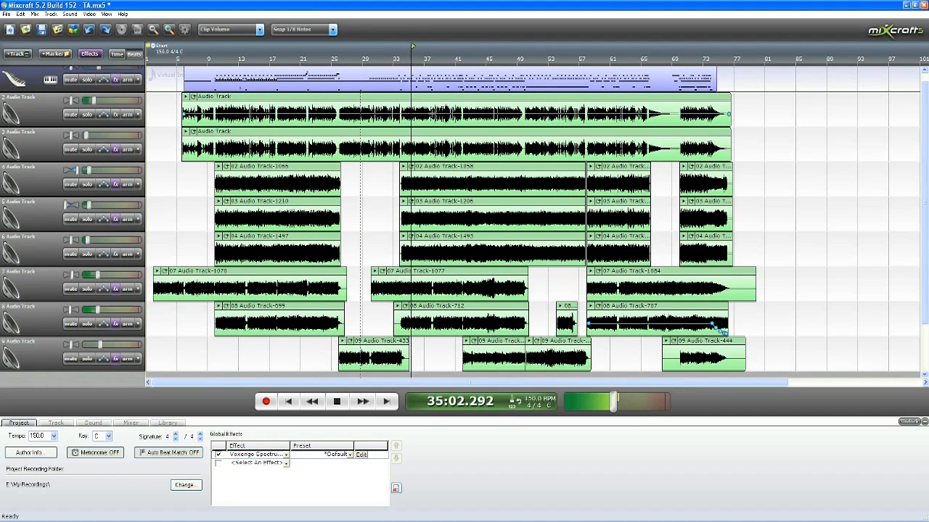
key("space")
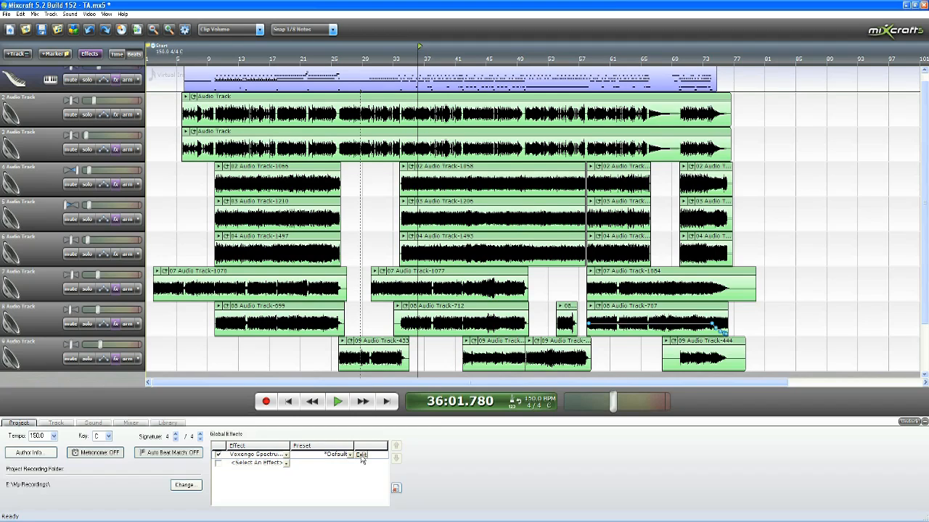
Step: Open the global Voxengo Spectrum Analyzer, move it off the middle of the tracks and play the mix from about measure 34
left_click(361, 455)
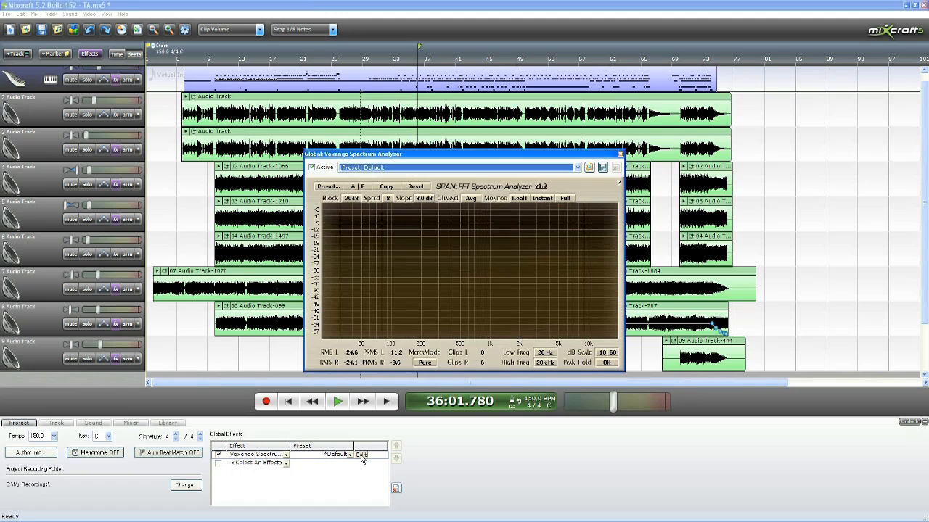
left_click_drag(478, 154, 755, 236)
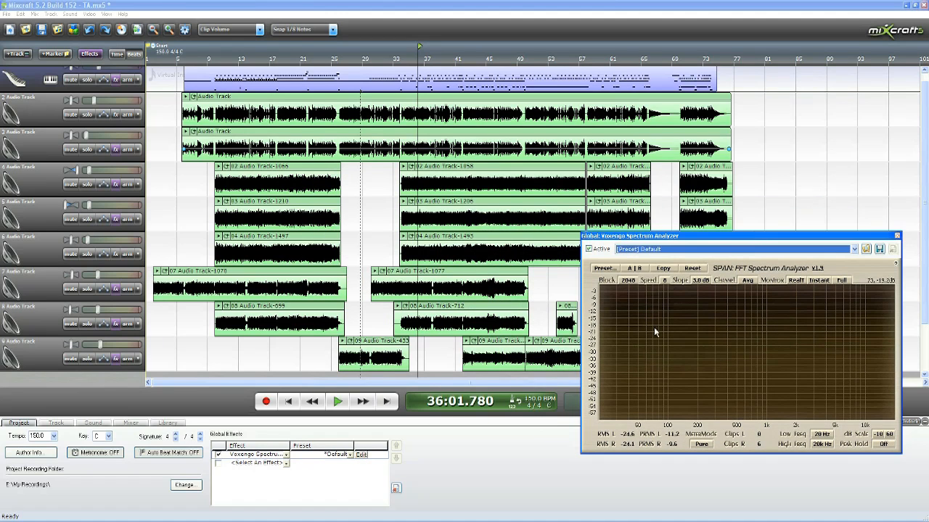
left_click(404, 52)
key("space")
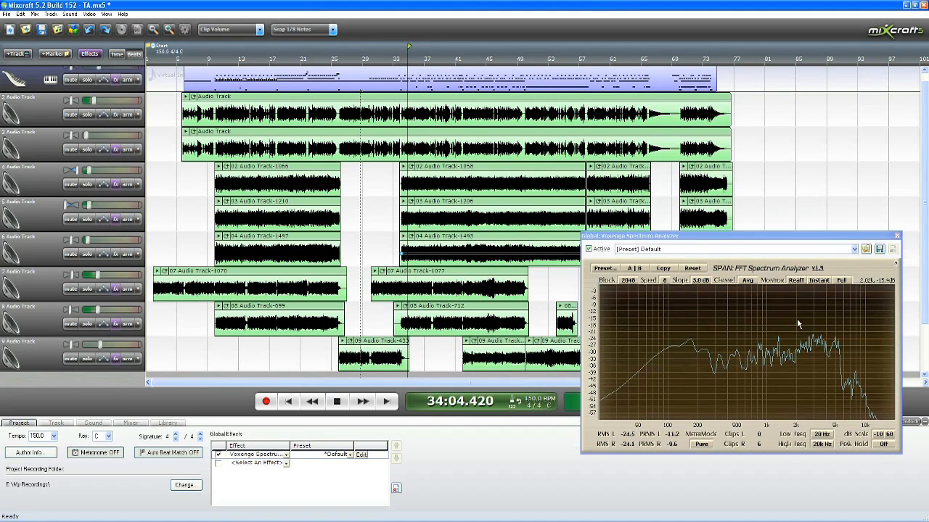
Step: Solo tracks 8 and 7 to check them in the analyzer until about measure 38, stop playback and turn both solos off
left_click(86, 323)
left_click(86, 289)
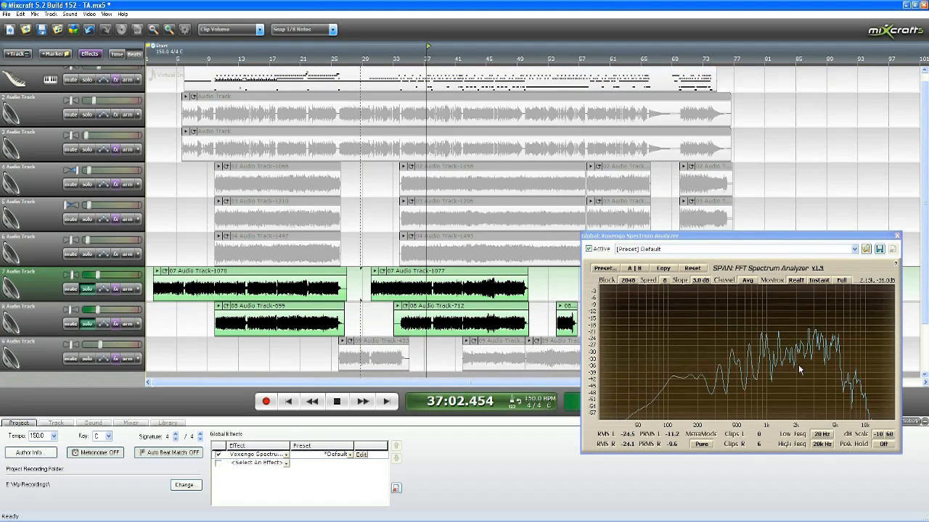
key("space")
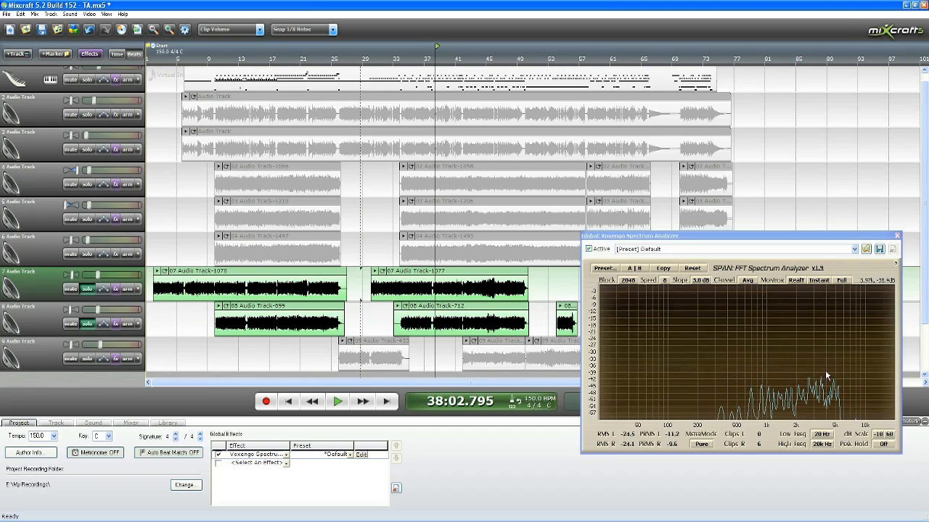
left_click(87, 323)
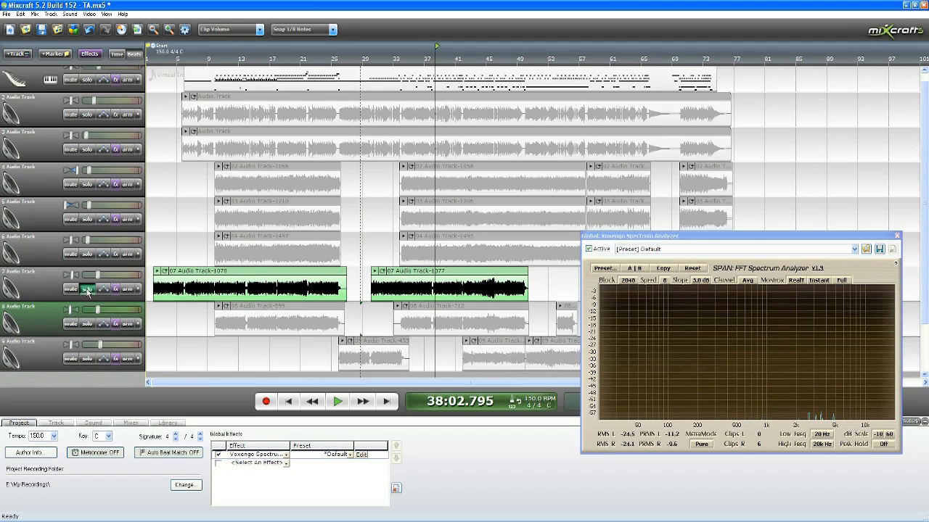
left_click(87, 289)
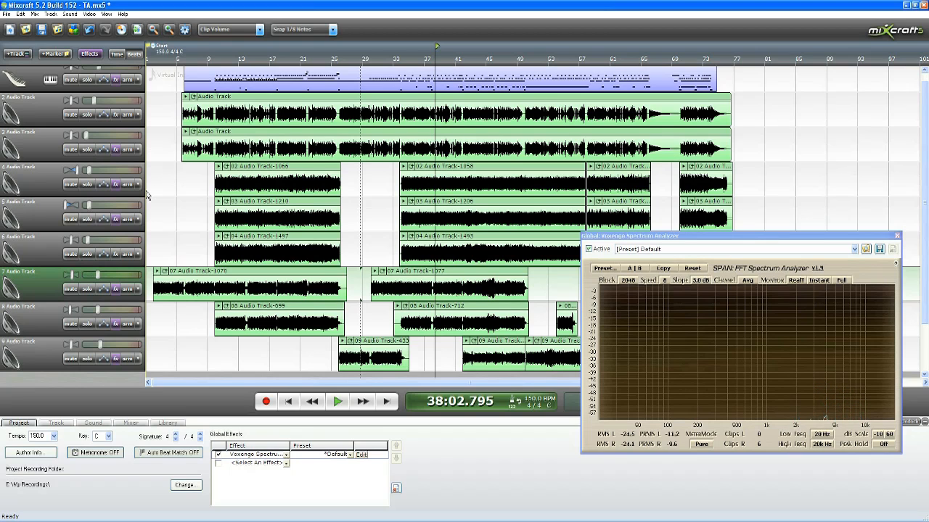
Step: Close the global Voxengo Spectrum Analyzer to uncover the full track arrangement
scroll(405, 178, "up", 1)
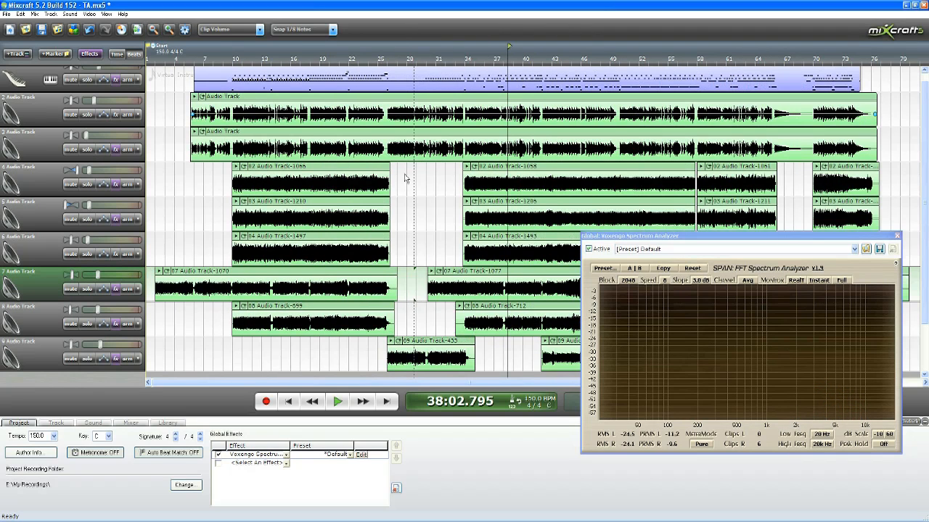
left_click_drag(722, 238, 627, 87)
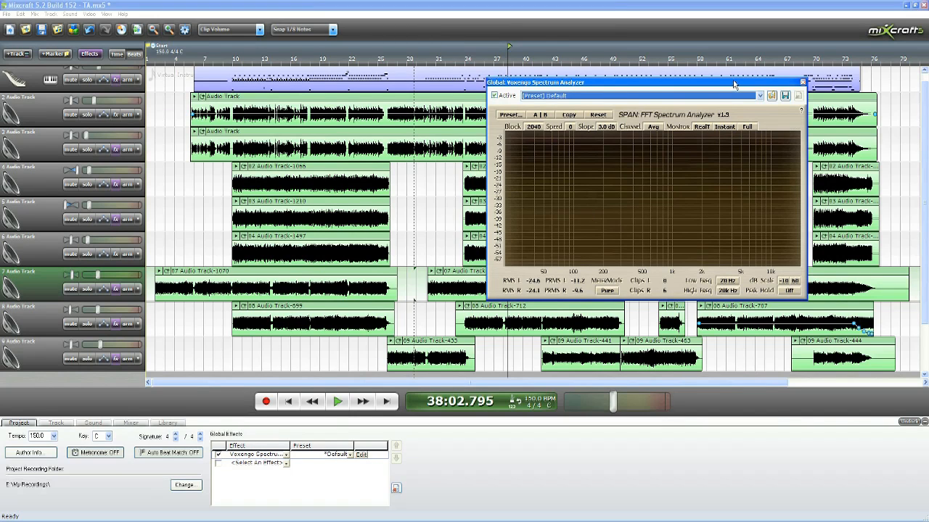
mouse_move(924, 109)
left_mouse_down()
mouse_move(923, 127)
mouse_move(925, 118)
left_mouse_up()
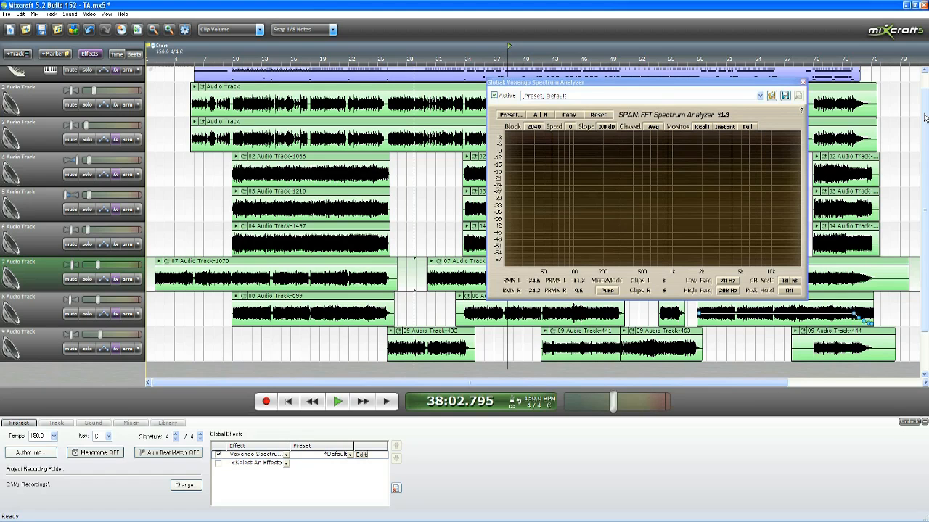
scroll(924, 118, "up", 1)
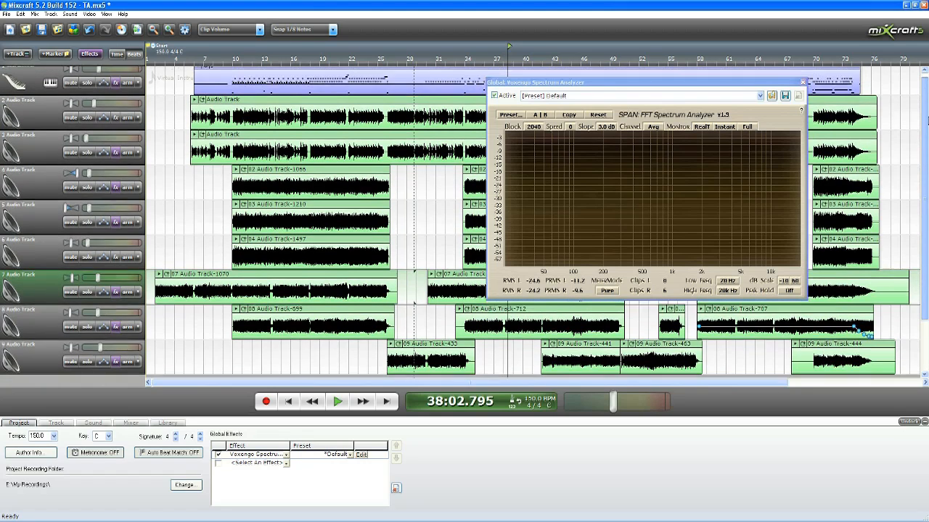
left_click_drag(926, 118, 926, 108)
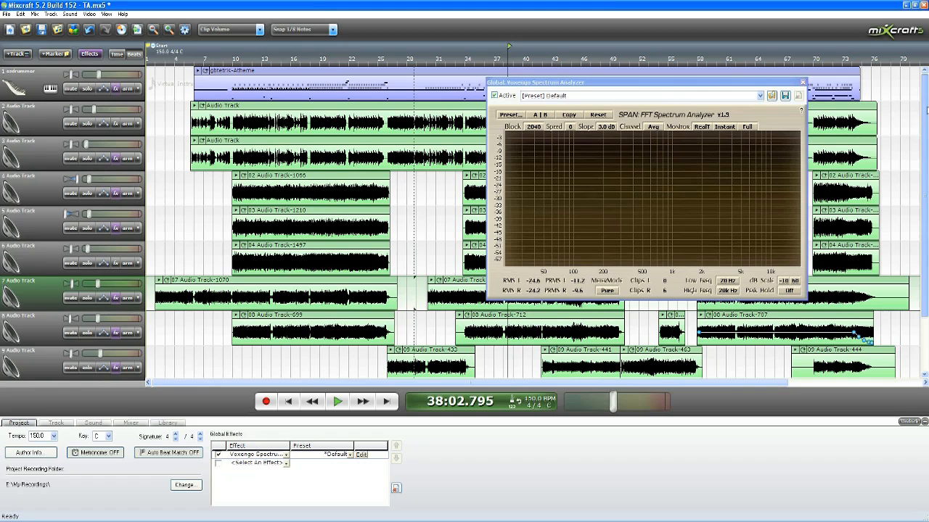
left_click(802, 83)
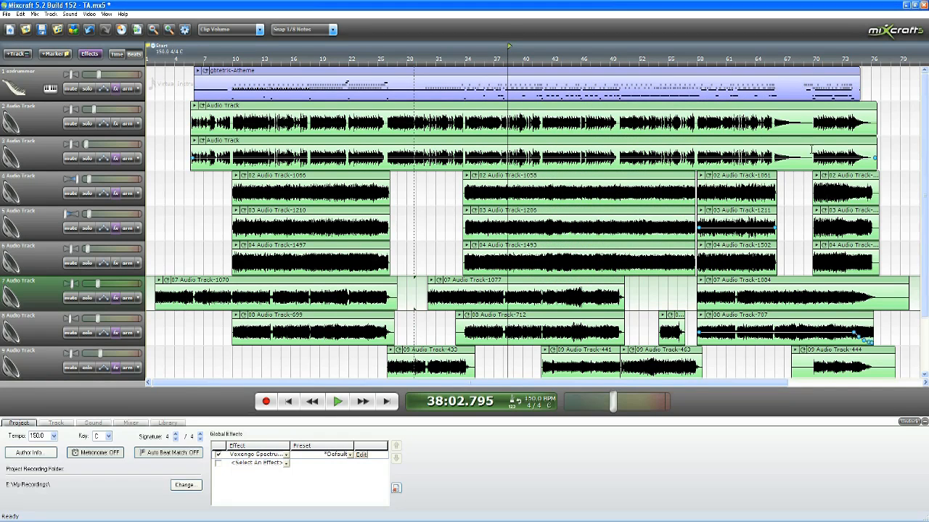
mouse_move(925, 119)
left_mouse_down()
mouse_move(922, 131)
mouse_move(923, 114)
left_mouse_up()
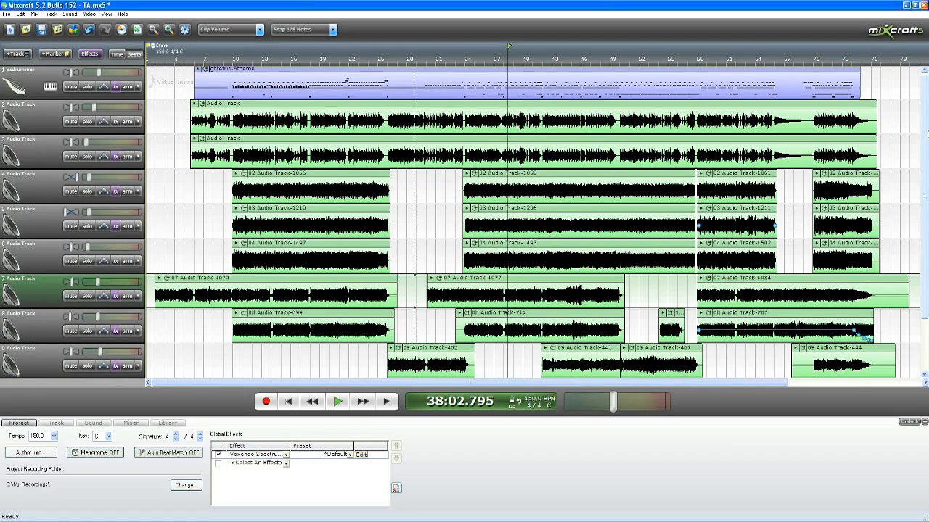
left_click_drag(925, 130, 926, 127)
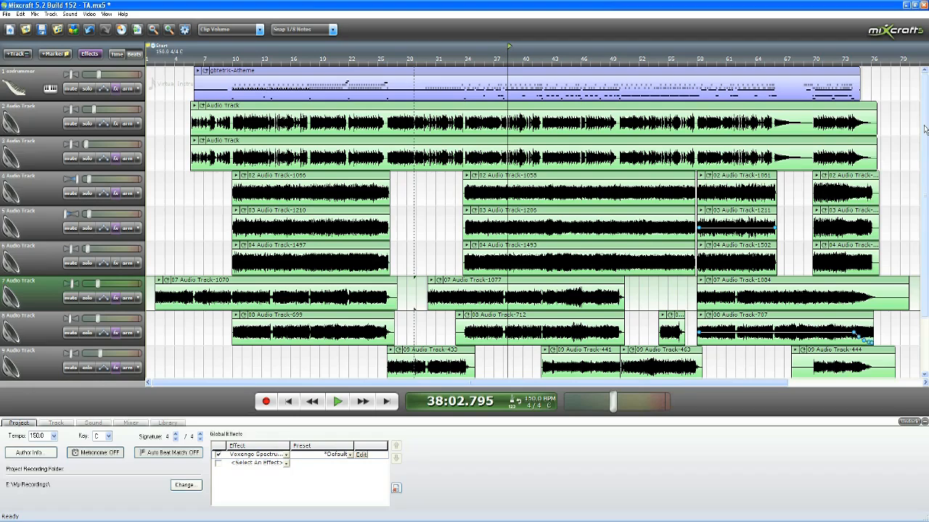